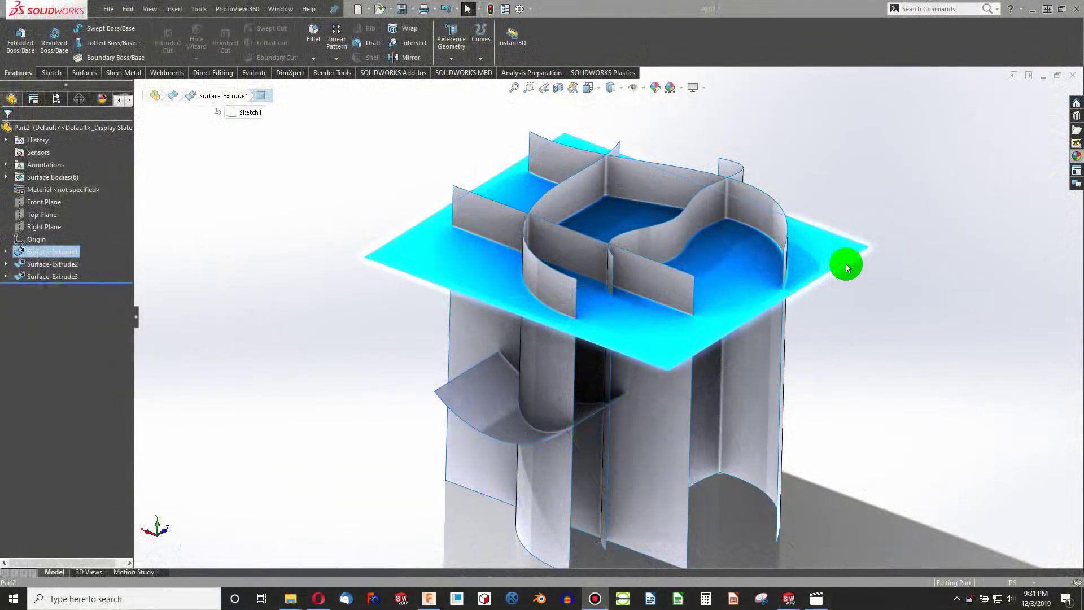
# Compute the intersection regions of Boss-Extrude2 and Shell1, creating both intersecting and internal regions.
pyautogui.click(910, 258)
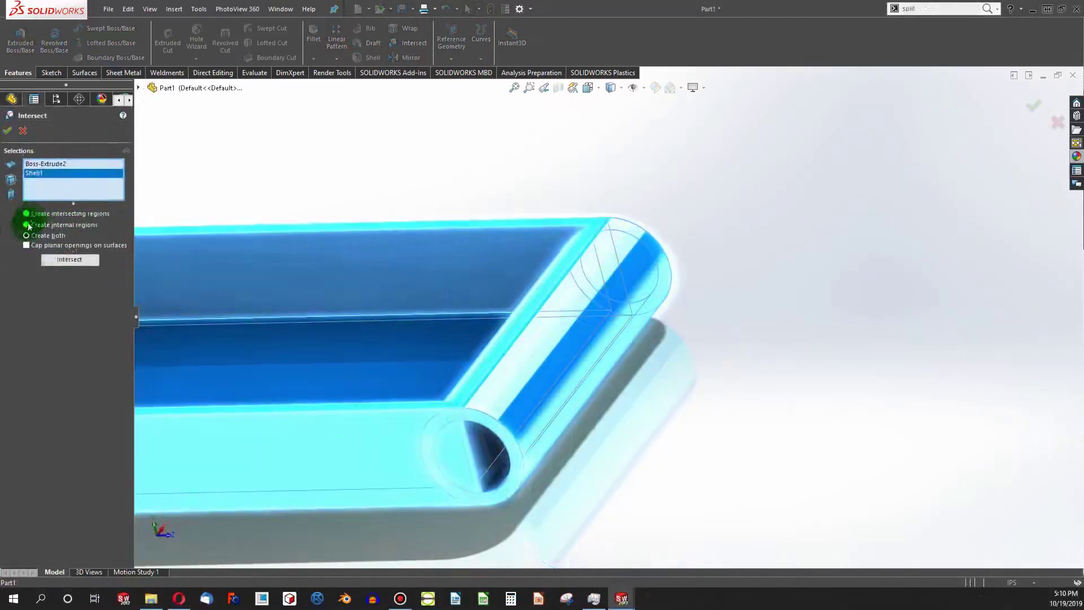
pyautogui.click(69, 259)
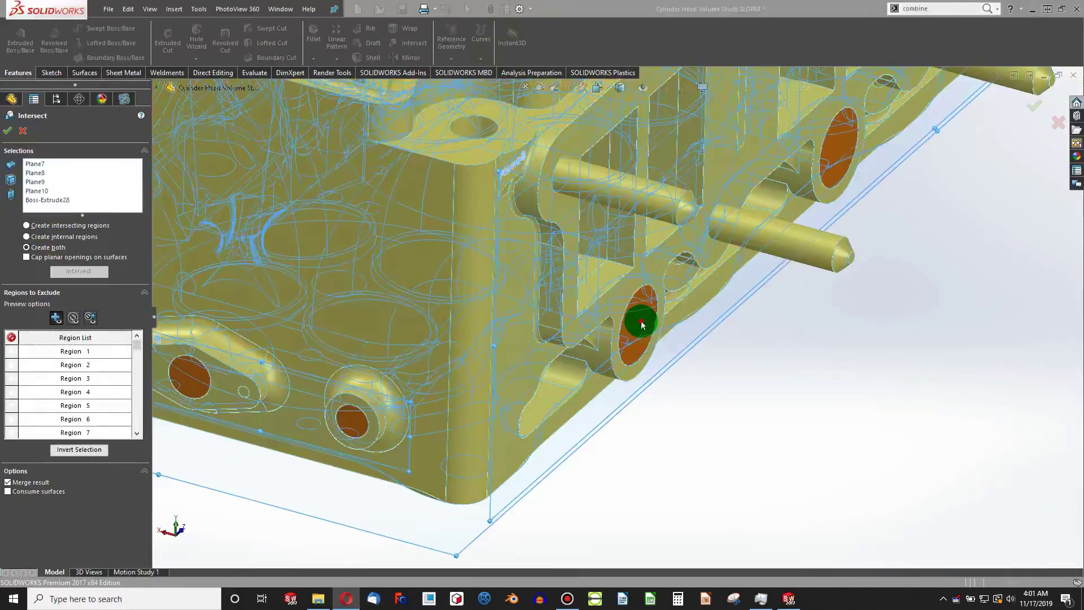
# Invert the excluded-region selection in the cylinder head intersection.
pyautogui.click(641, 321)
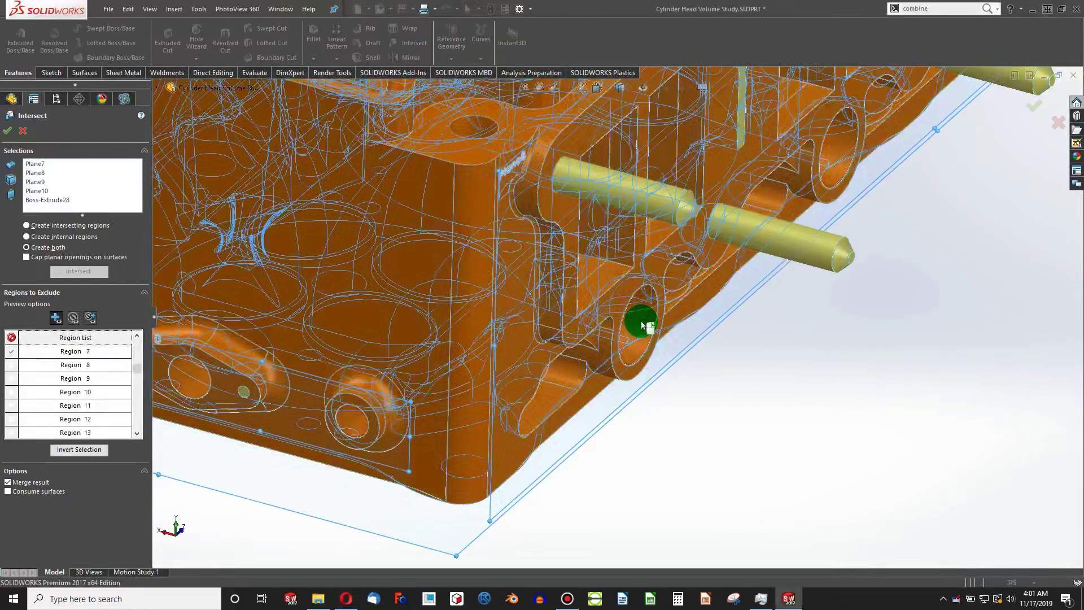
pyautogui.scroll(2, 641, 321)
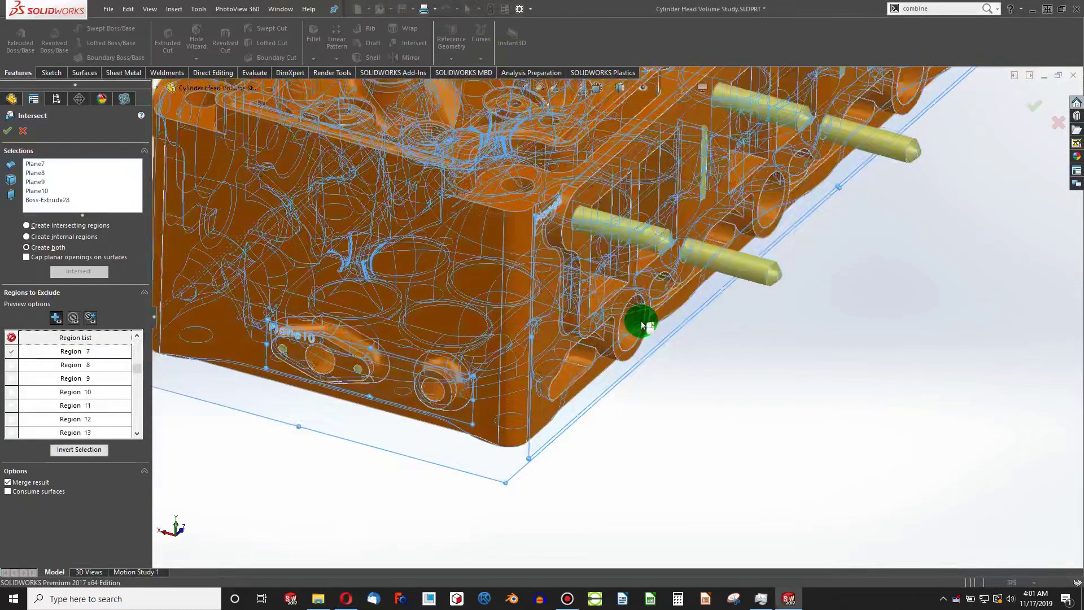
pyautogui.click(85, 449)
pyautogui.scroll(3, 566, 355)
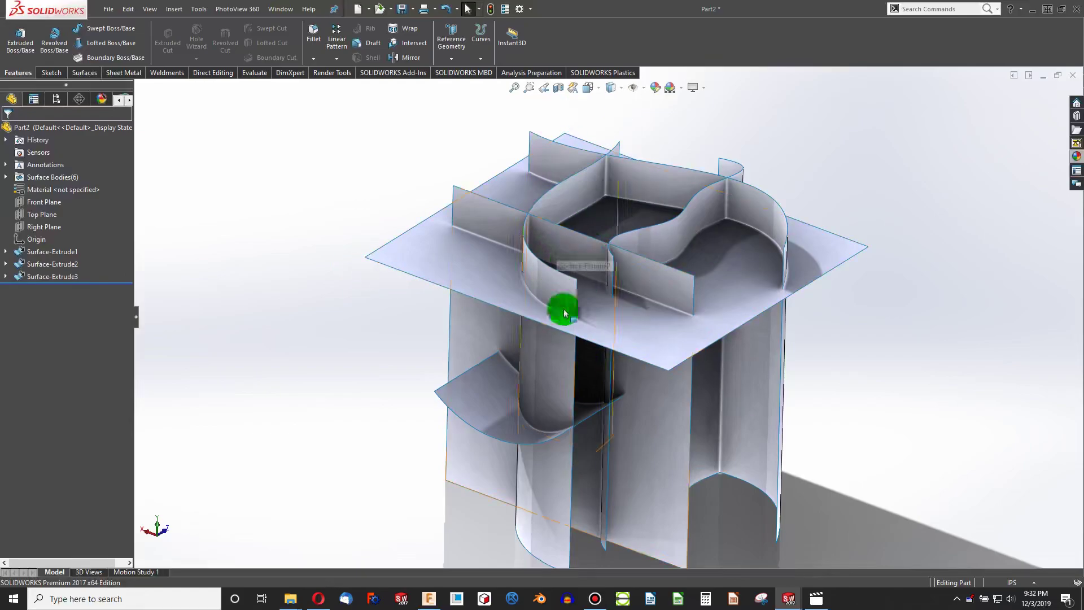
# Intersect all six surface bodies, creating both intersecting and internal regions, with Merge result and Consume surfaces off.
pyautogui.click(417, 44)
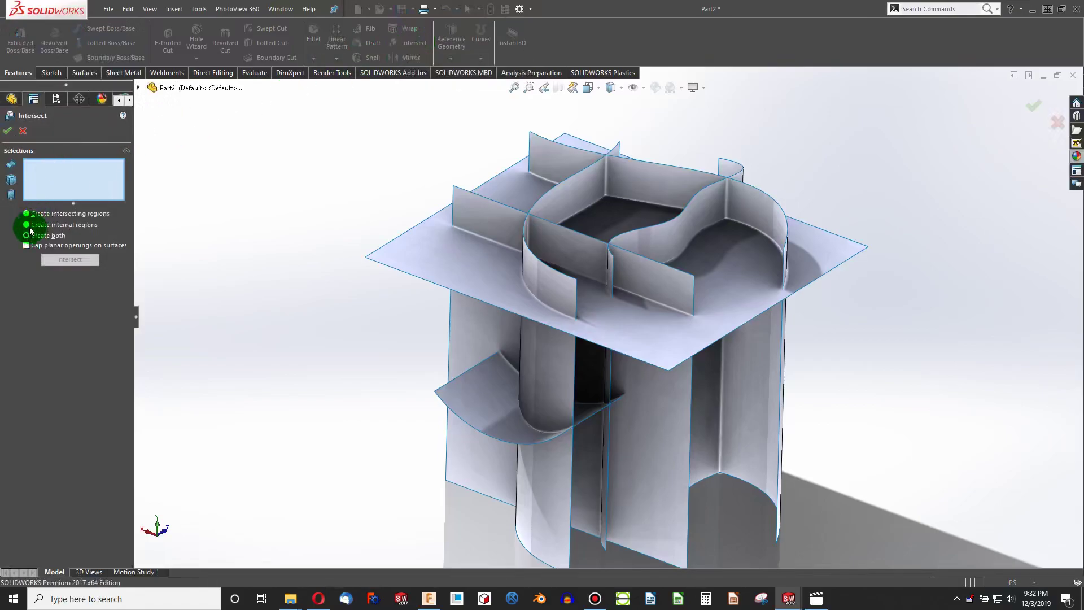
pyautogui.click(25, 226)
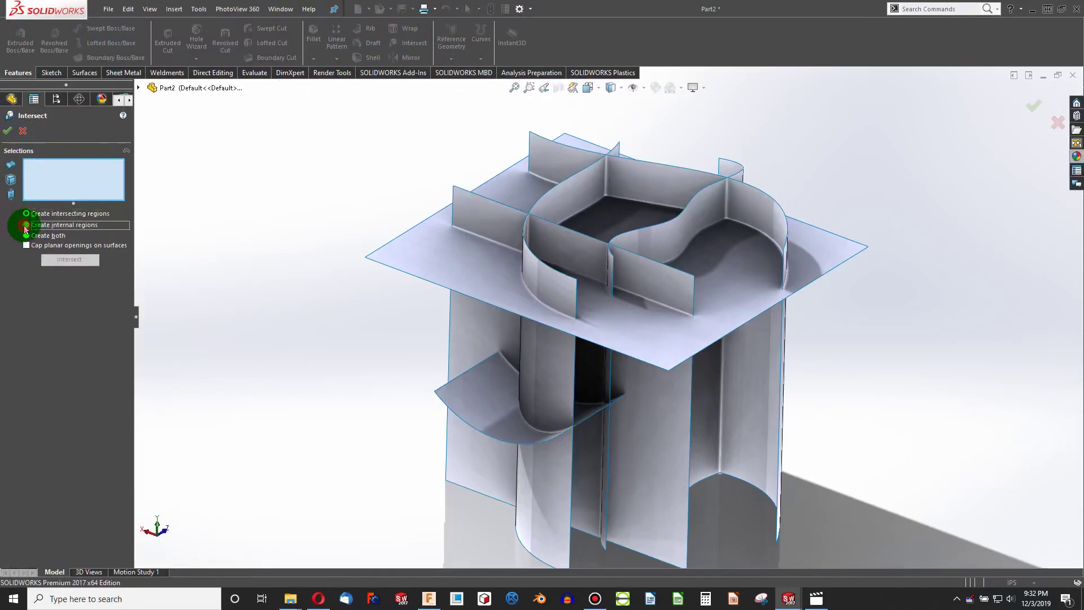
pyautogui.click(25, 235)
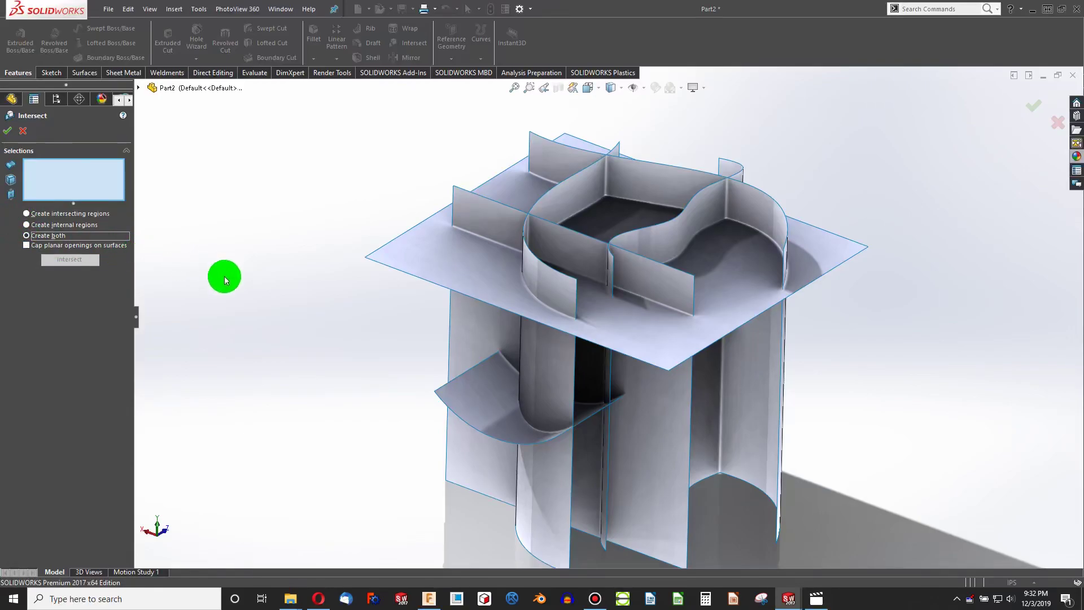
pyautogui.click(497, 236)
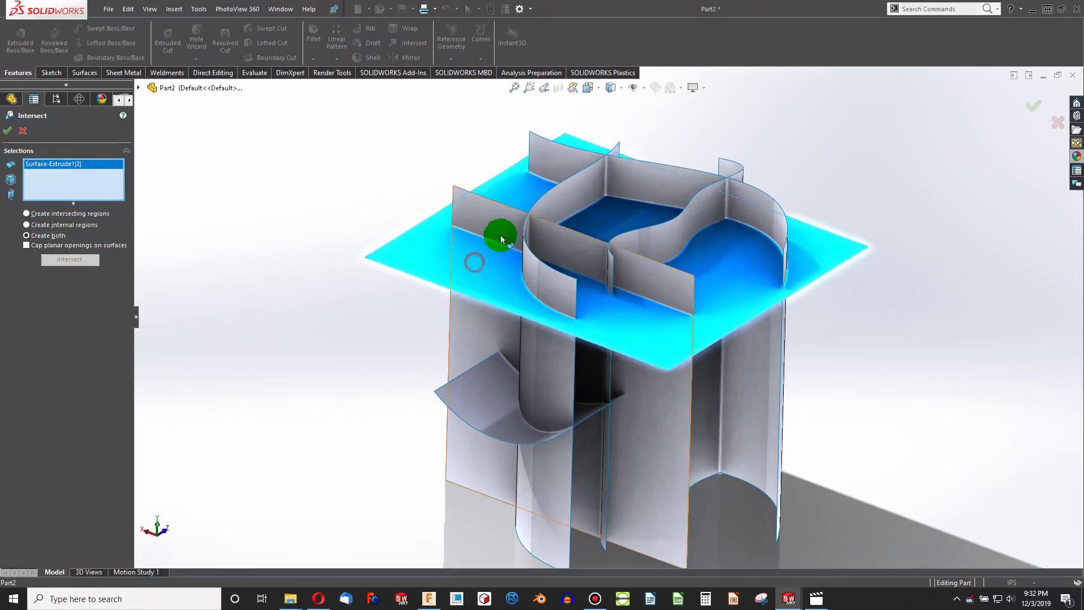
pyautogui.click(572, 249)
pyautogui.click(534, 276)
pyautogui.click(634, 187)
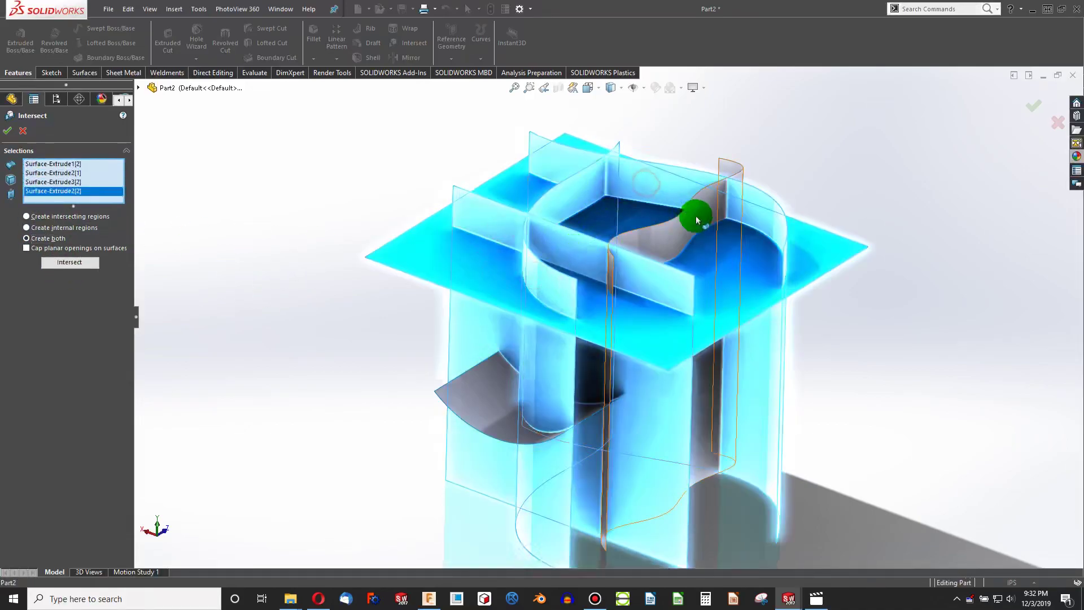
pyautogui.click(695, 217)
pyautogui.click(482, 403)
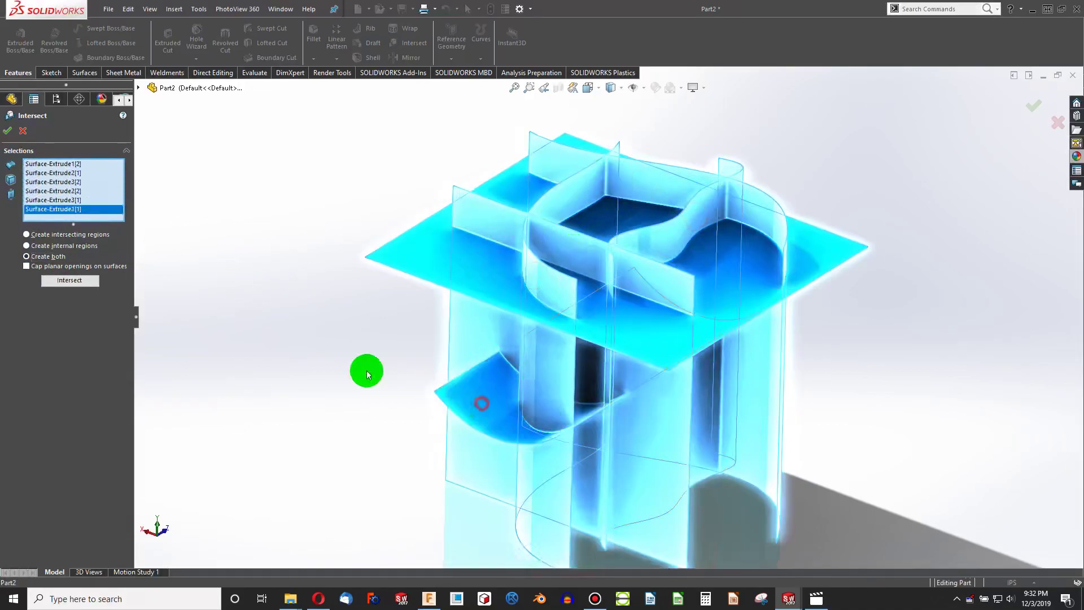
pyautogui.click(65, 281)
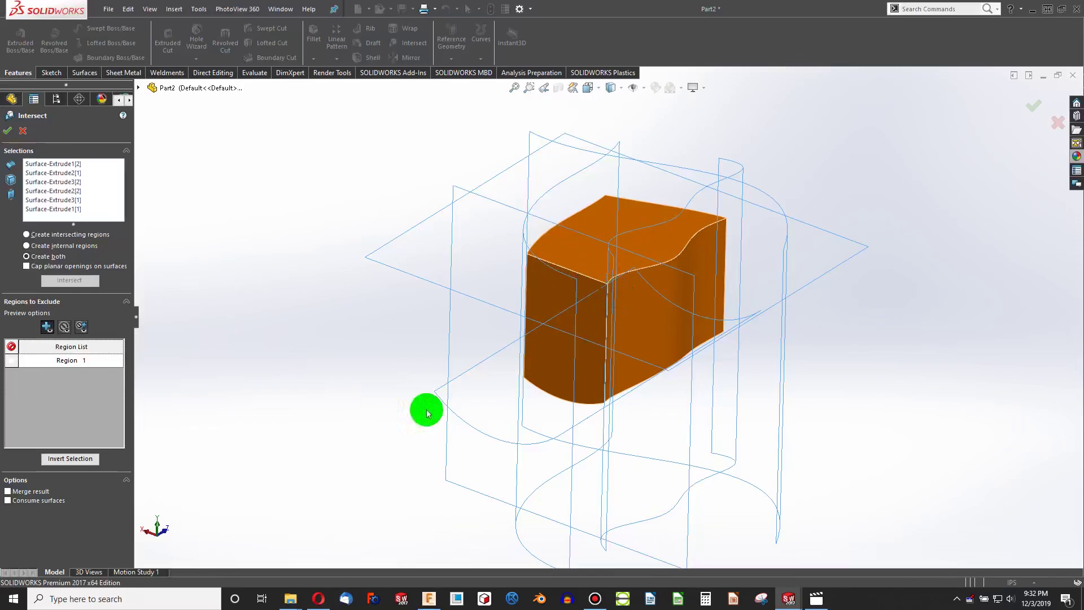
pyautogui.click(7, 130)
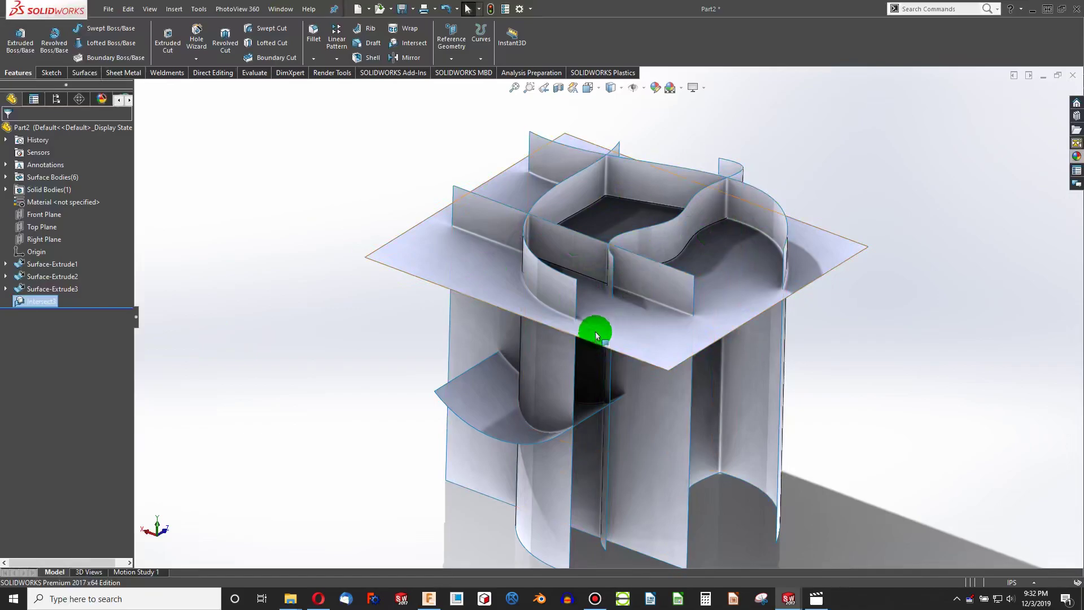
# Edit the Intersect3 feature so that it consumes the surfaces and only the solid remains.
pyautogui.rightClick(41, 304)
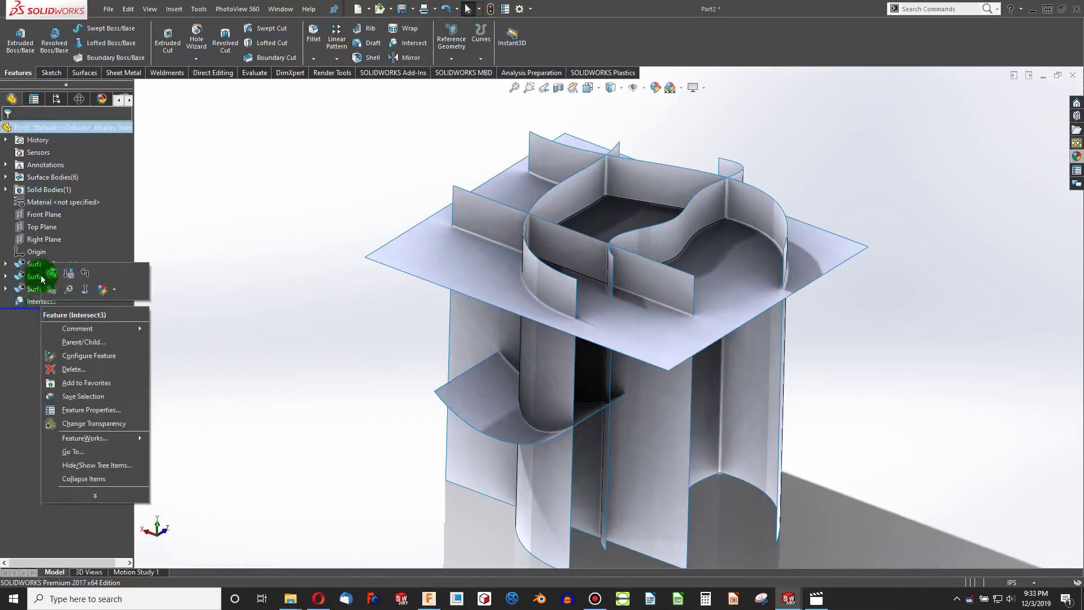
pyautogui.click(50, 271)
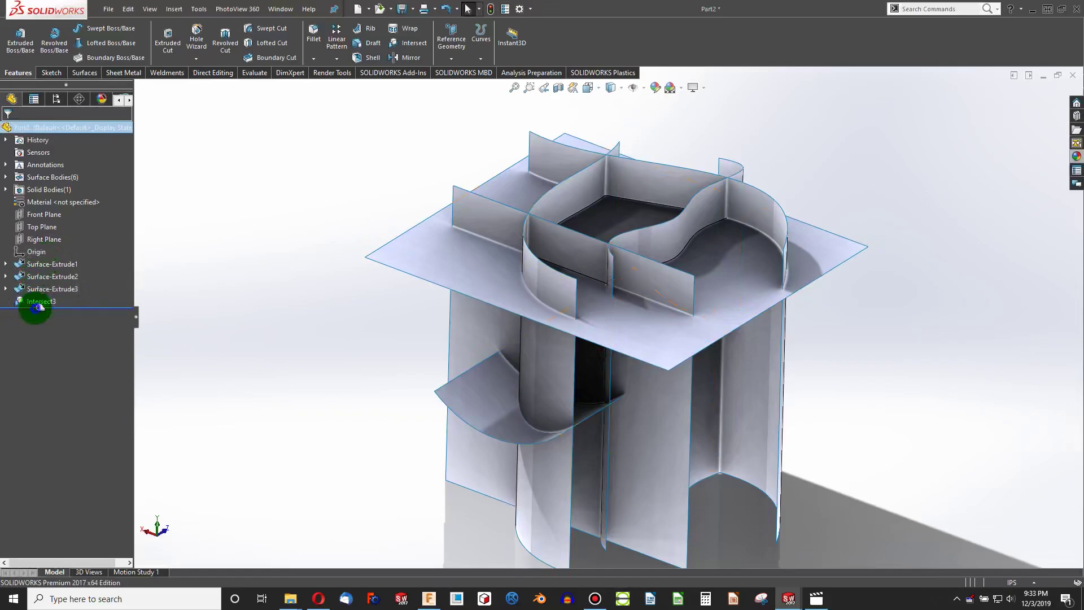
pyautogui.rightClick(31, 302)
pyautogui.click(47, 273)
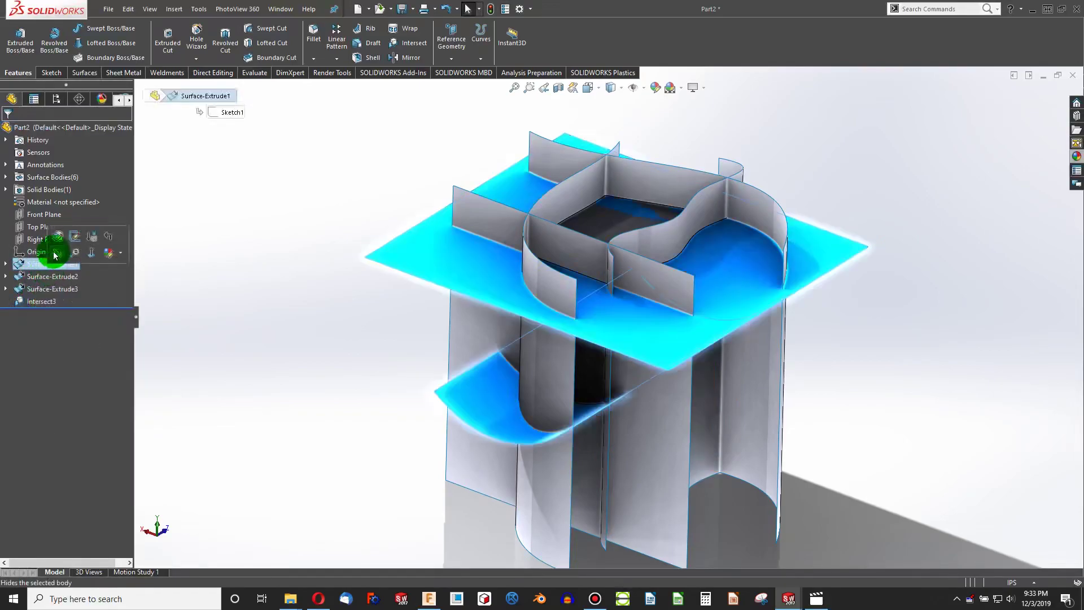
pyautogui.click(370, 340)
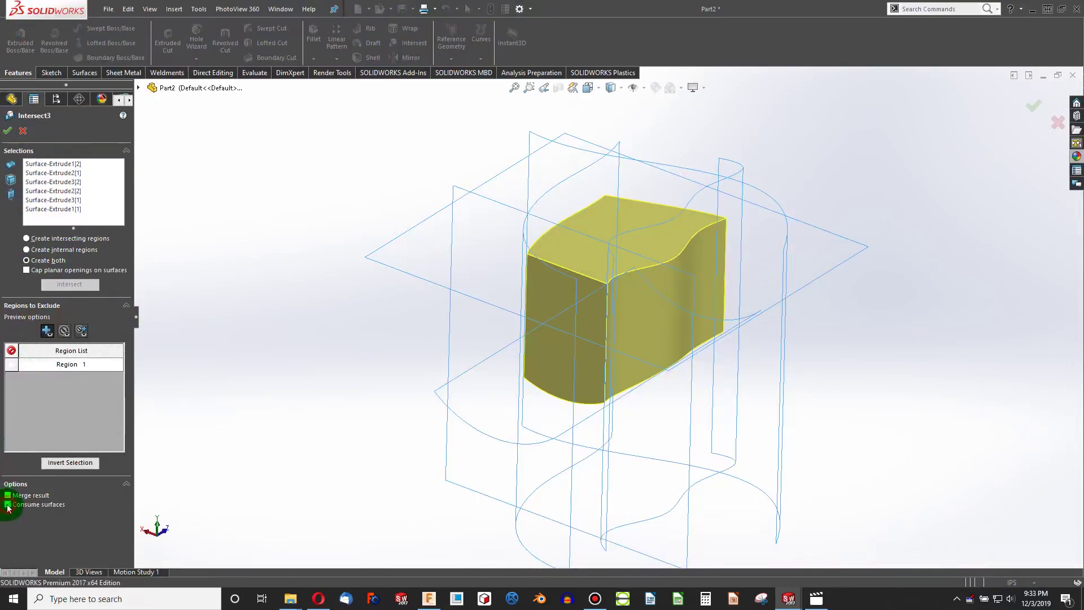
pyautogui.click(8, 131)
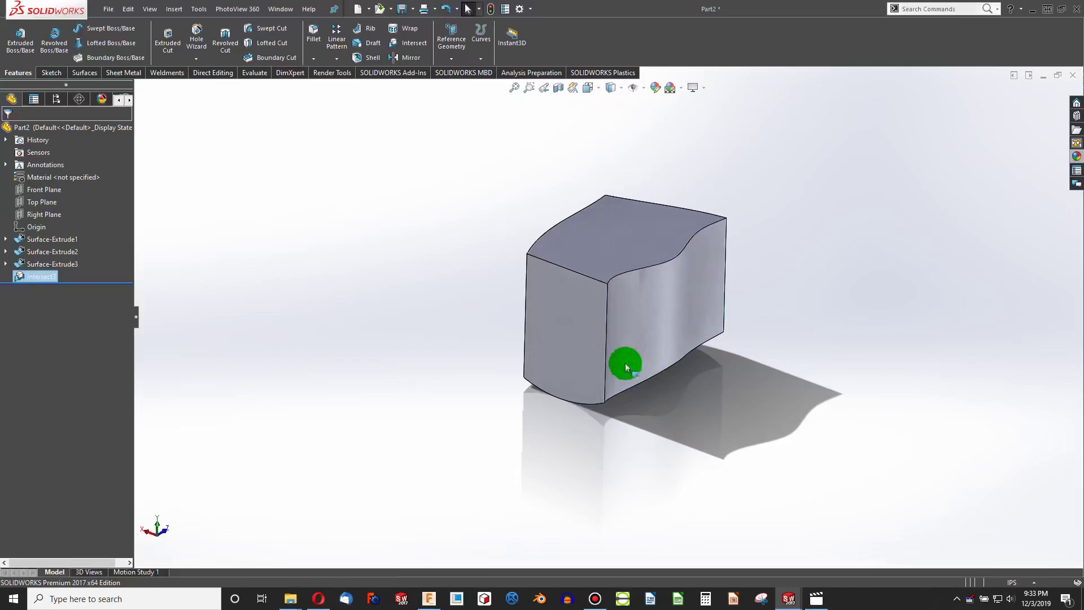
# Inspect the resulting solid and switch to the Part1 document with the extruded JOKO lettering.
pyautogui.moveTo(528, 246); pyautogui.dragTo(515, 419, button='middle')
pyautogui.click(430, 333)
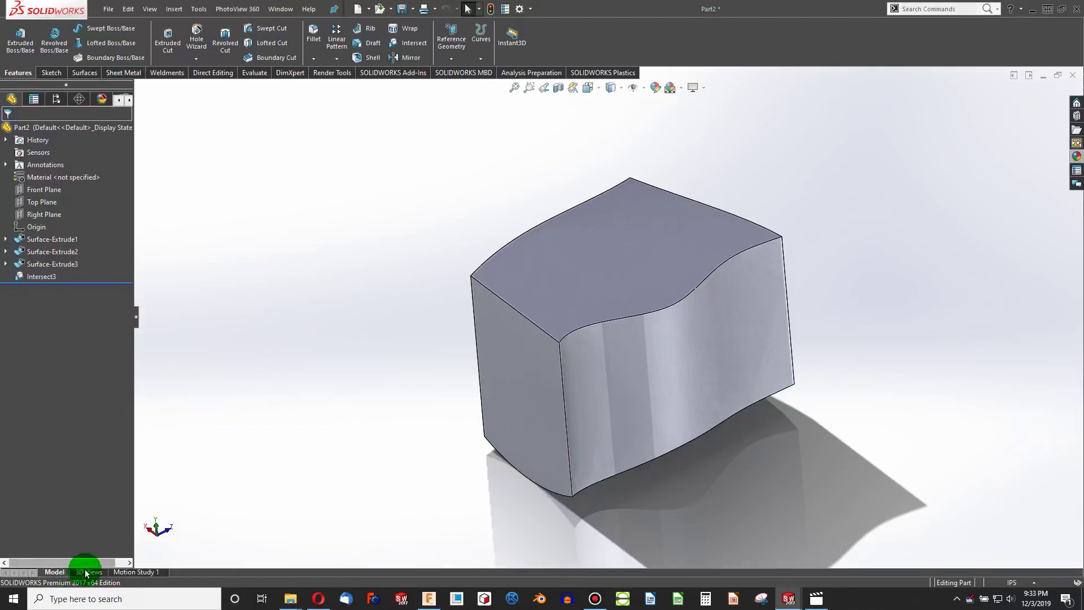
pyautogui.click(788, 599)
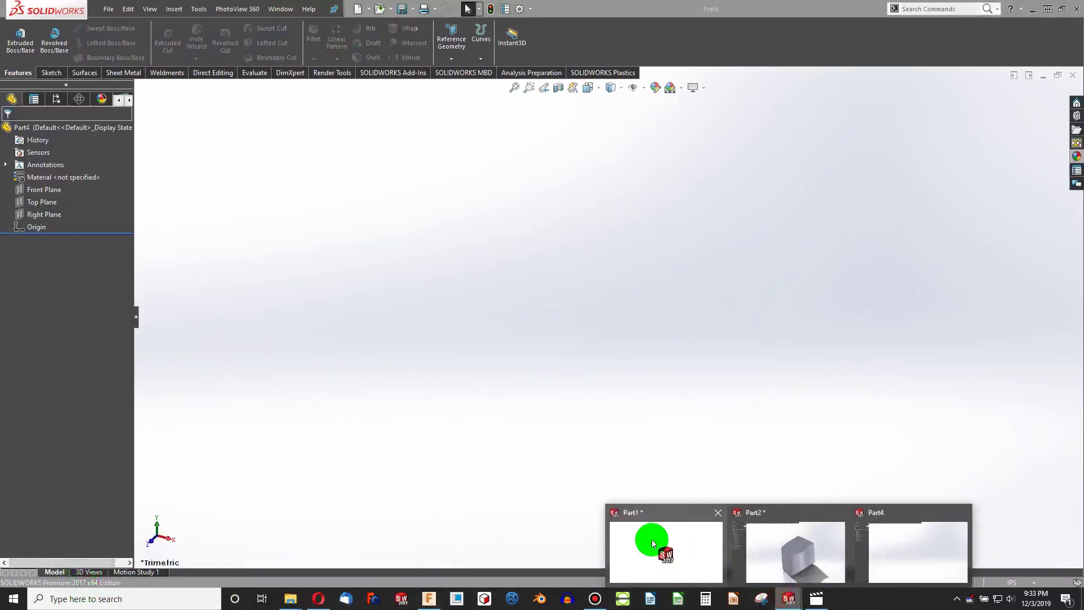
pyautogui.click(652, 543)
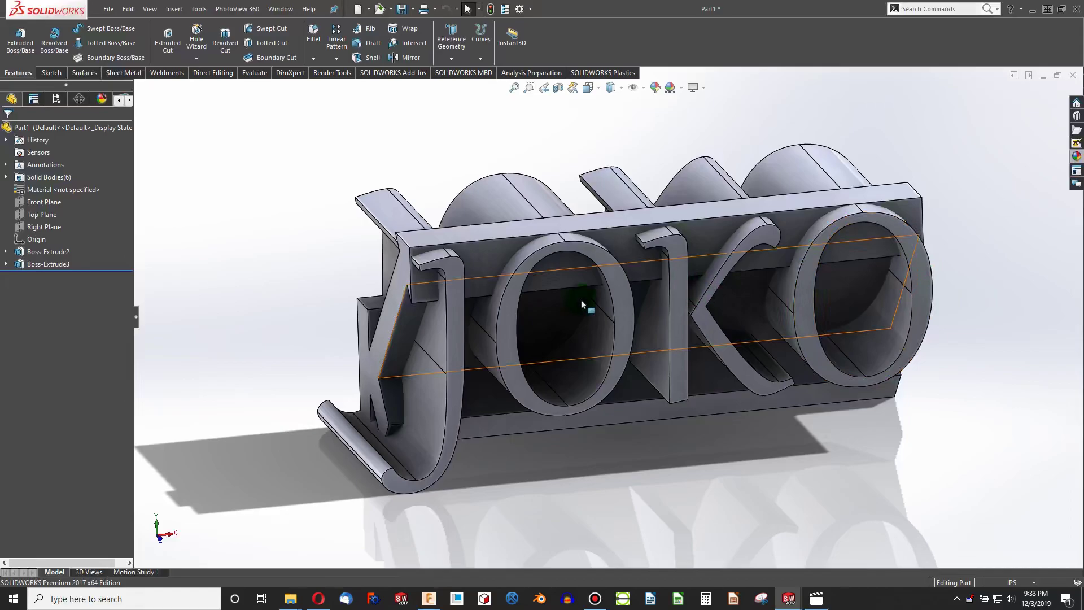
pyautogui.moveTo(581, 304); pyautogui.dragTo(331, 342, button='middle')
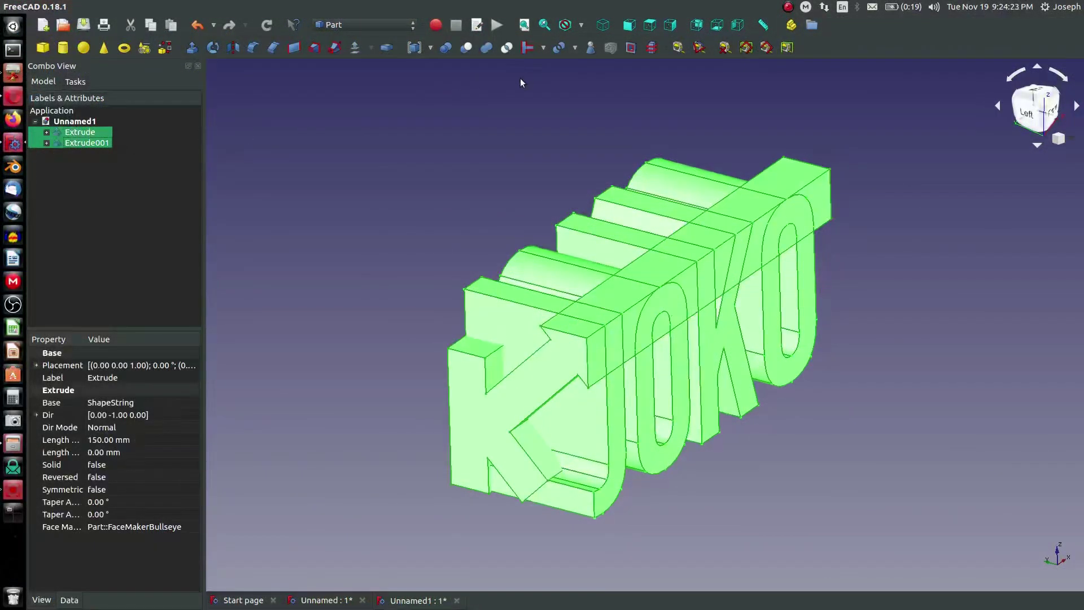
# In FreeCAD, create the Boolean intersection of the selected Extrude and Extrude001 letter bodies.
pyautogui.click(506, 48)
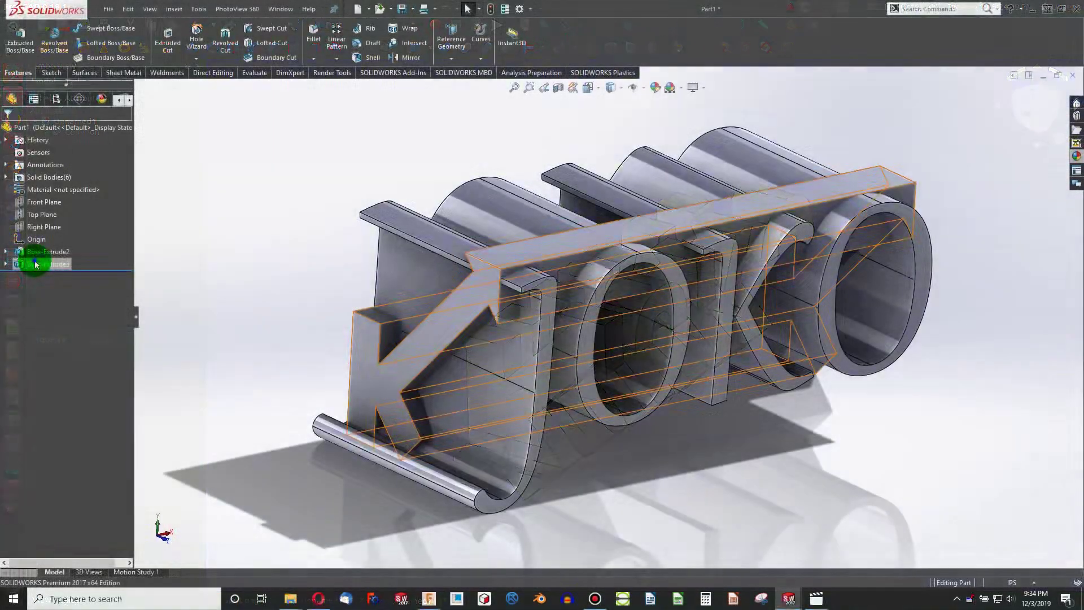
# In SOLIDWORKS, roll the part back to before Boss-Extrude3 and forward again to compare the two letter extrusions.
pyautogui.rightClick(37, 252)
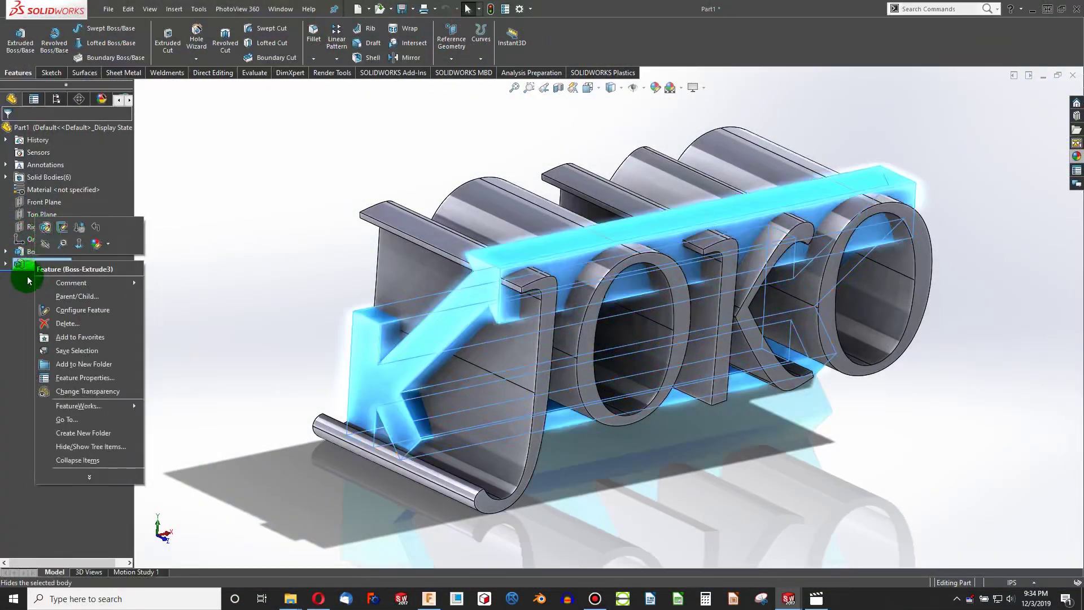
pyautogui.click(25, 269)
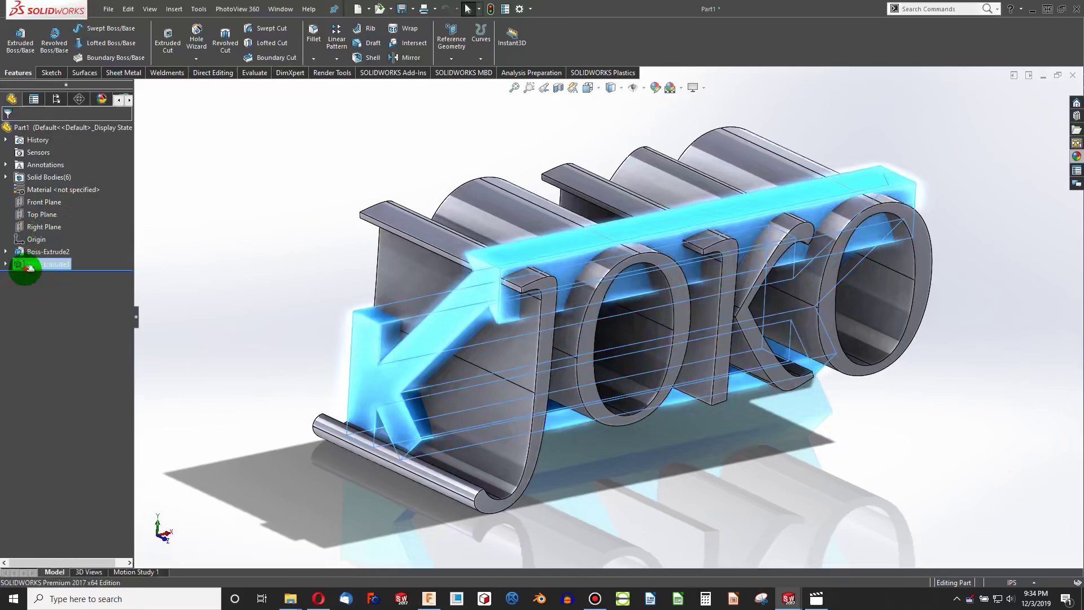
pyautogui.moveTo(26, 270); pyautogui.dragTo(29, 257)
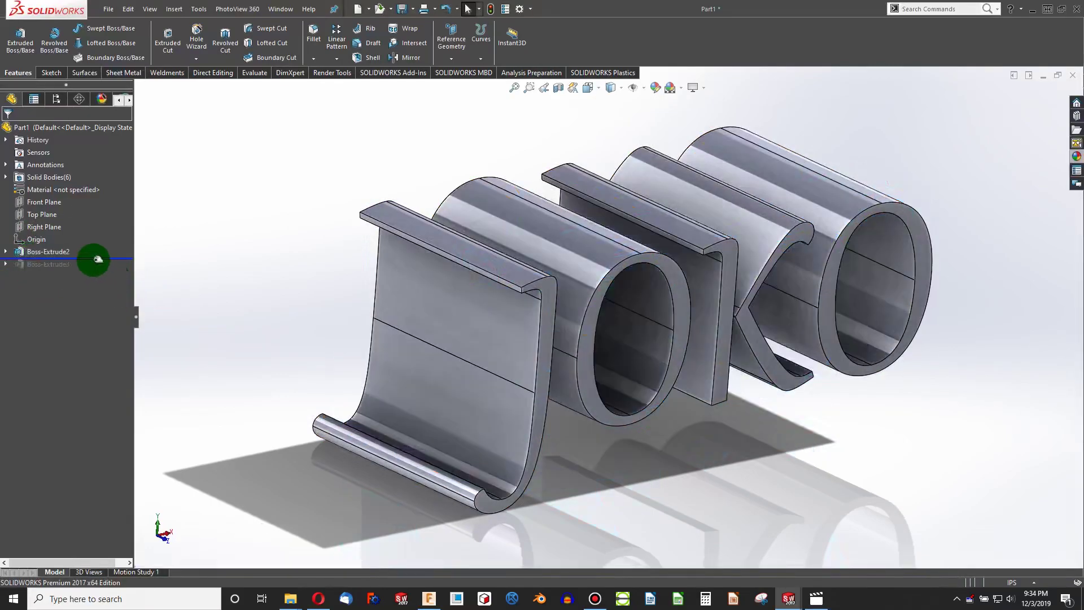
pyautogui.click(97, 258)
pyautogui.moveTo(97, 257); pyautogui.dragTo(93, 272)
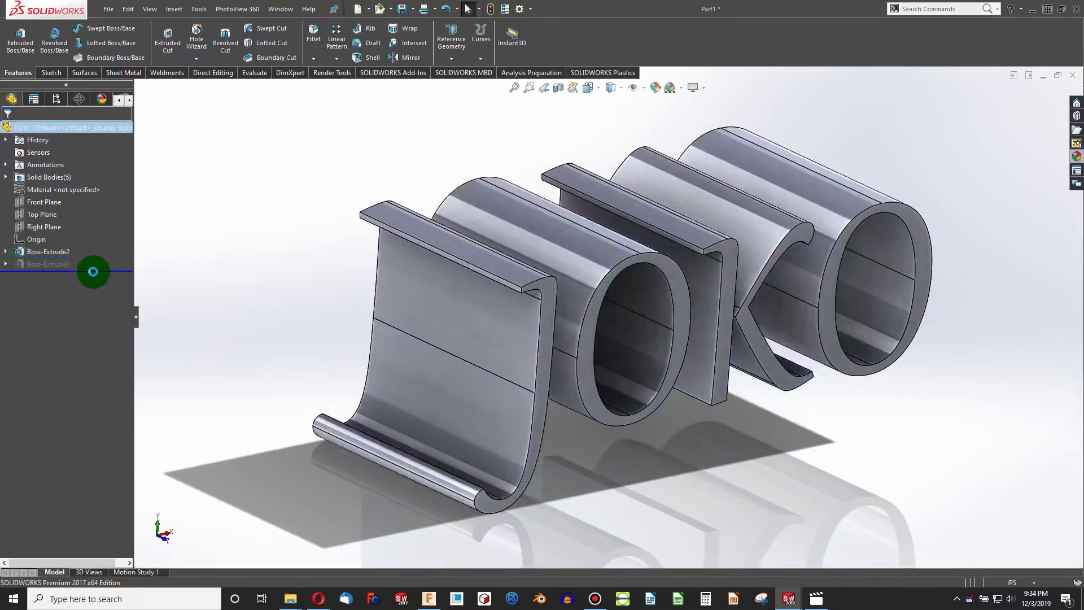
# Open Boss-Extrude3 for editing and accept it with Merge result off.
pyautogui.click(57, 263)
pyautogui.rightClick(58, 263)
pyautogui.click(68, 237)
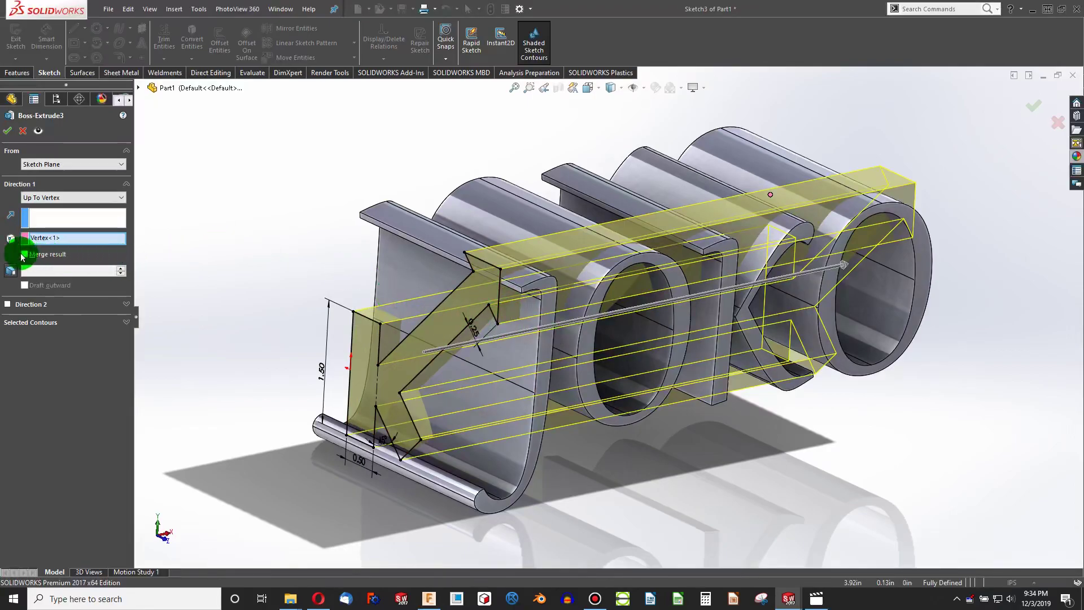
pyautogui.click(8, 131)
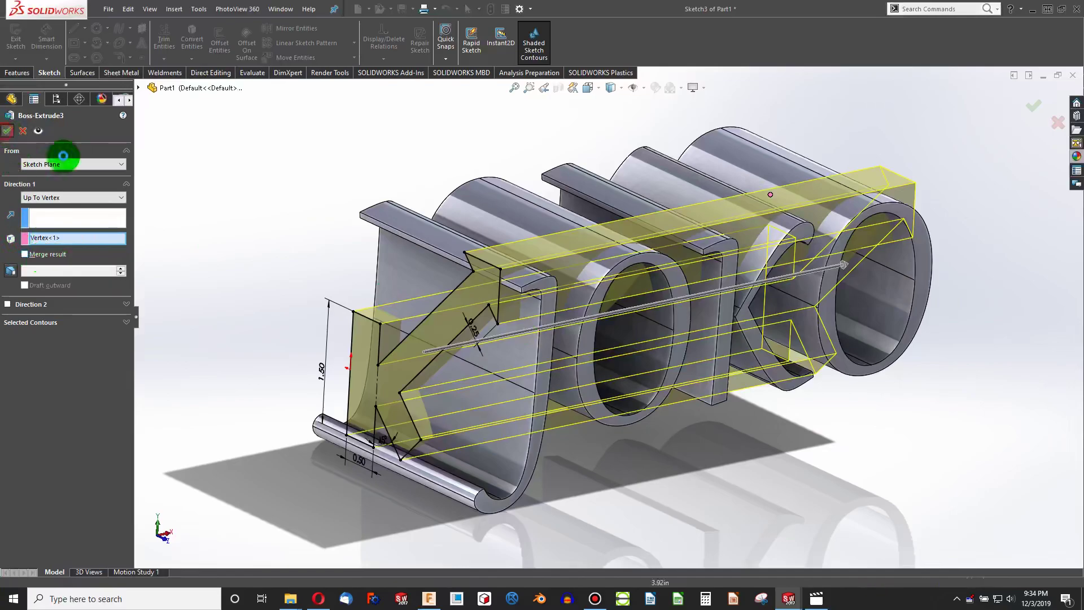
# Turn on Merge result for Boss-Extrude3 so the K extrusion joins the lettering as one body.
pyautogui.scroll(-8, 508, 322)
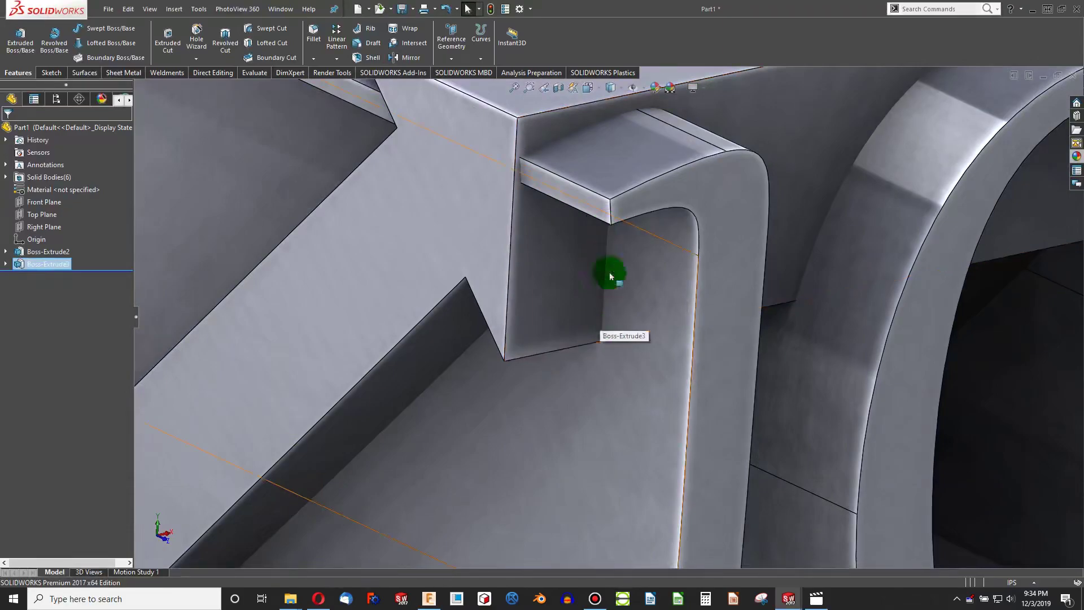
pyautogui.rightClick(50, 263)
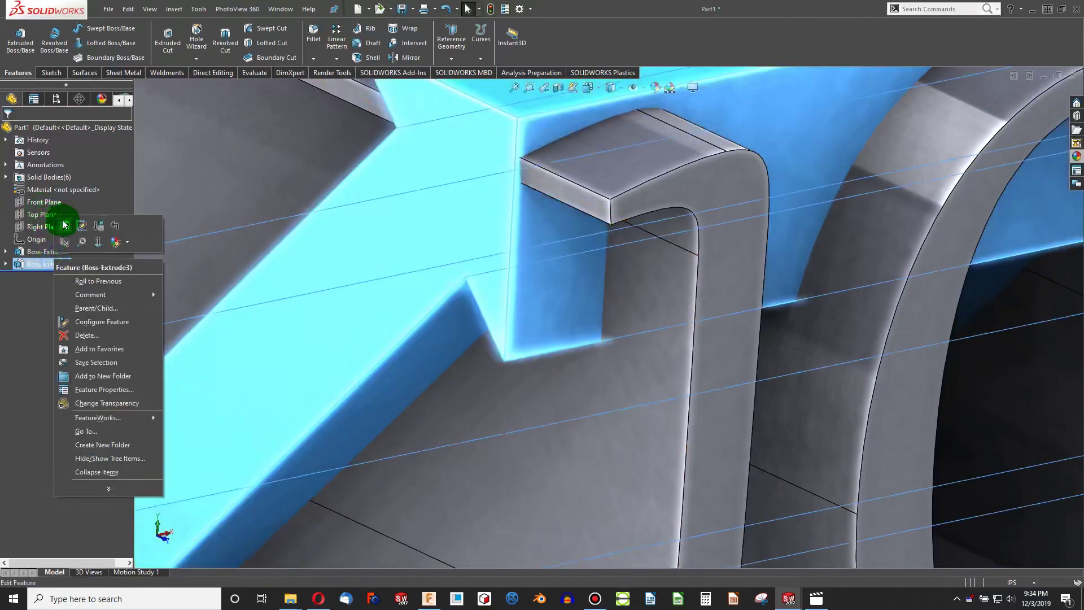
pyautogui.click(64, 226)
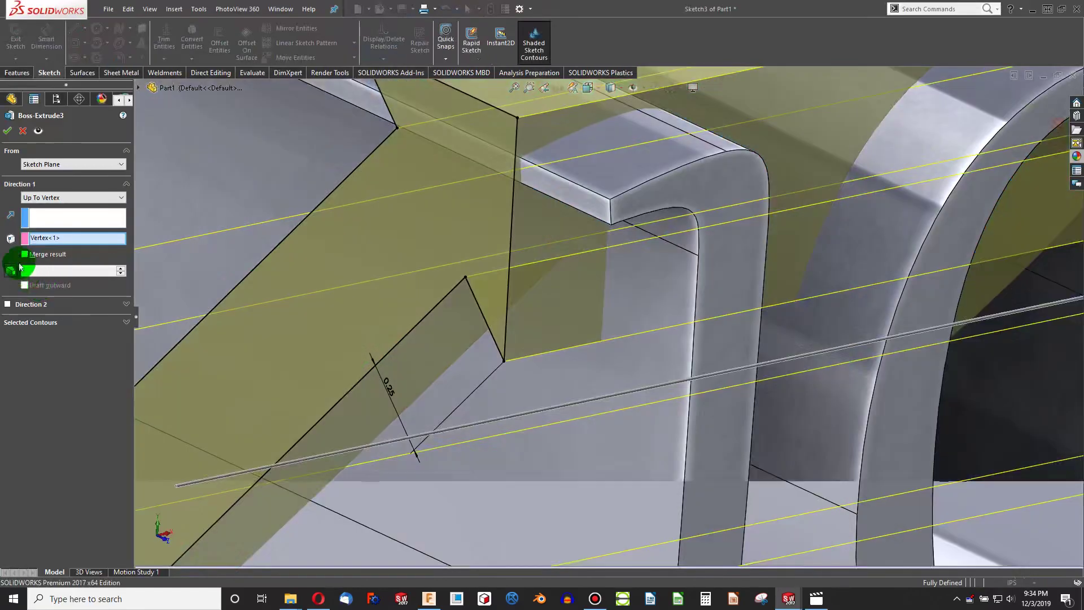
pyautogui.click(7, 131)
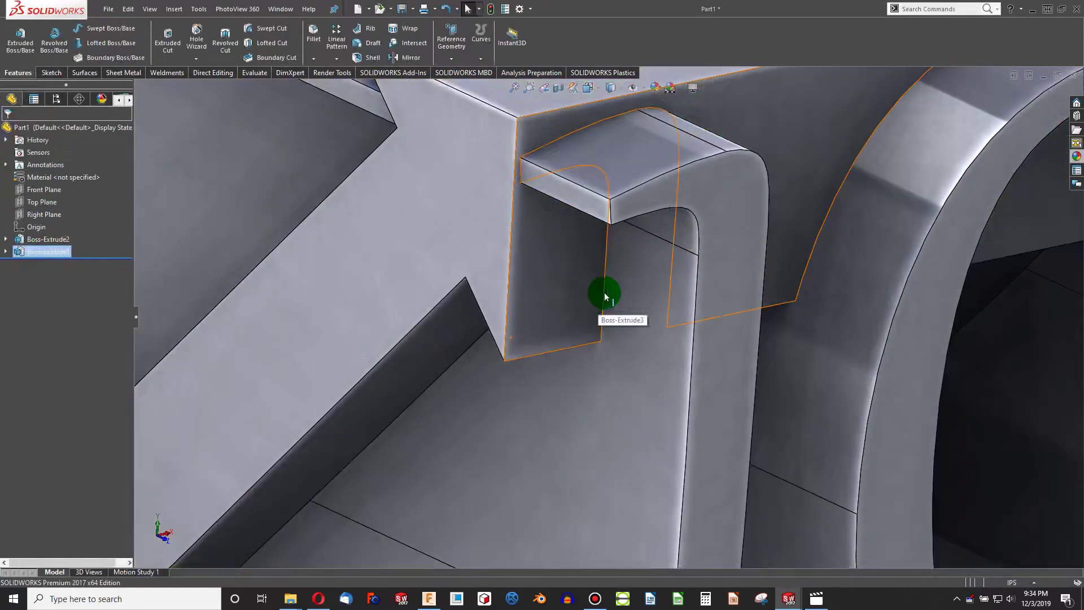
# Try to run the Intersect tool on the single merged Boss-Extrude3 body.
pyautogui.click(602, 339)
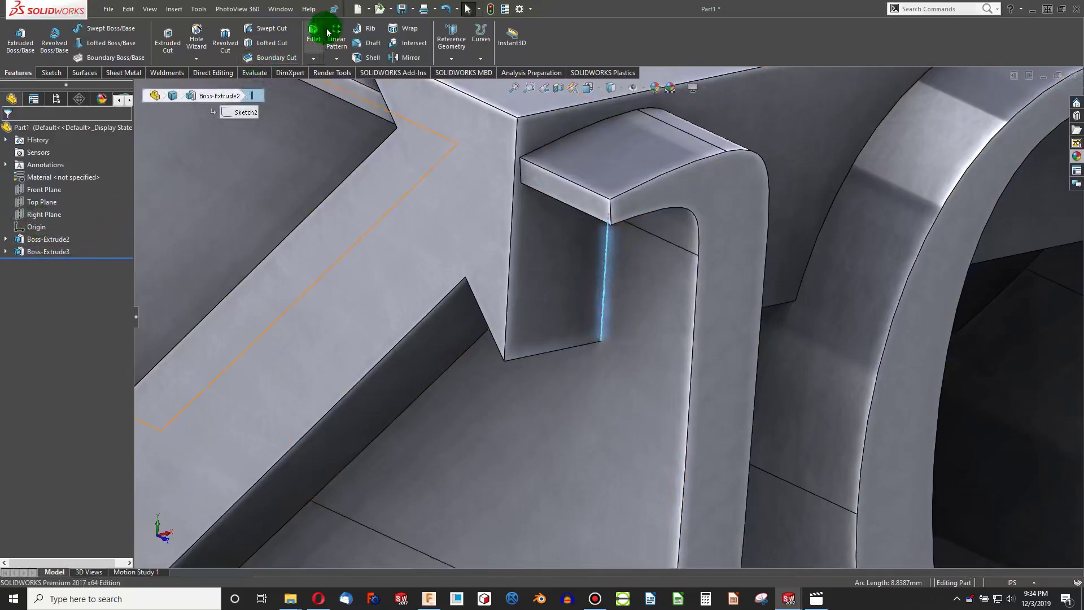
pyautogui.click(394, 42)
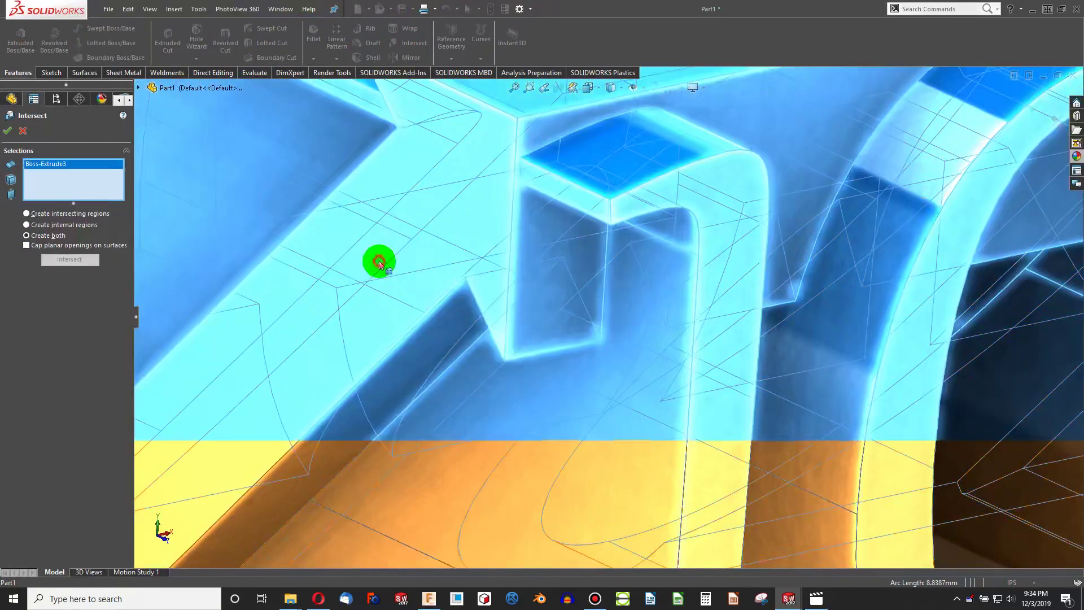
pyautogui.click(55, 260)
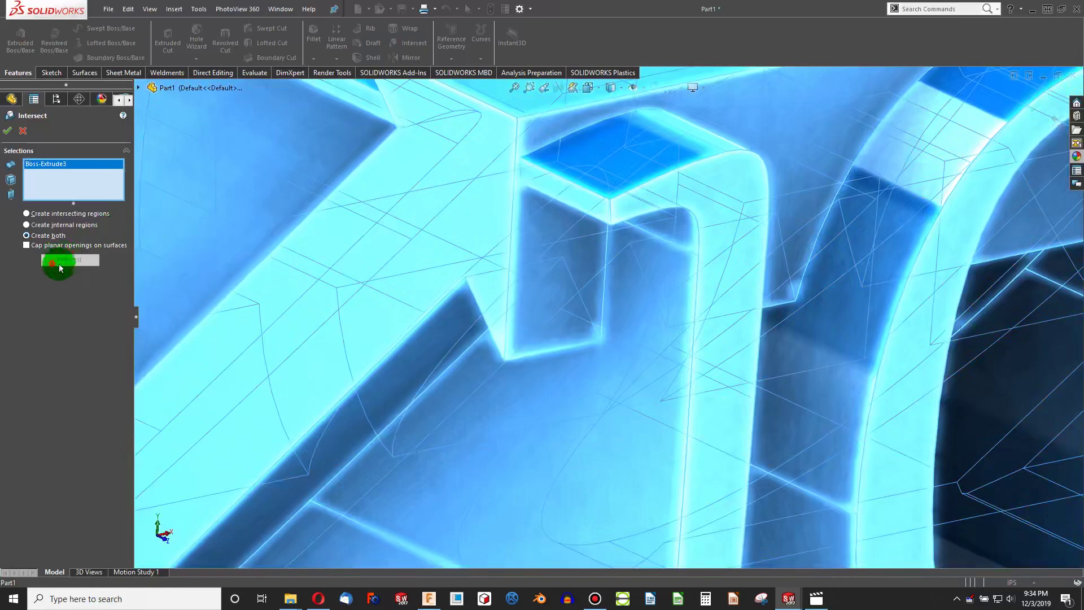
pyautogui.click(22, 131)
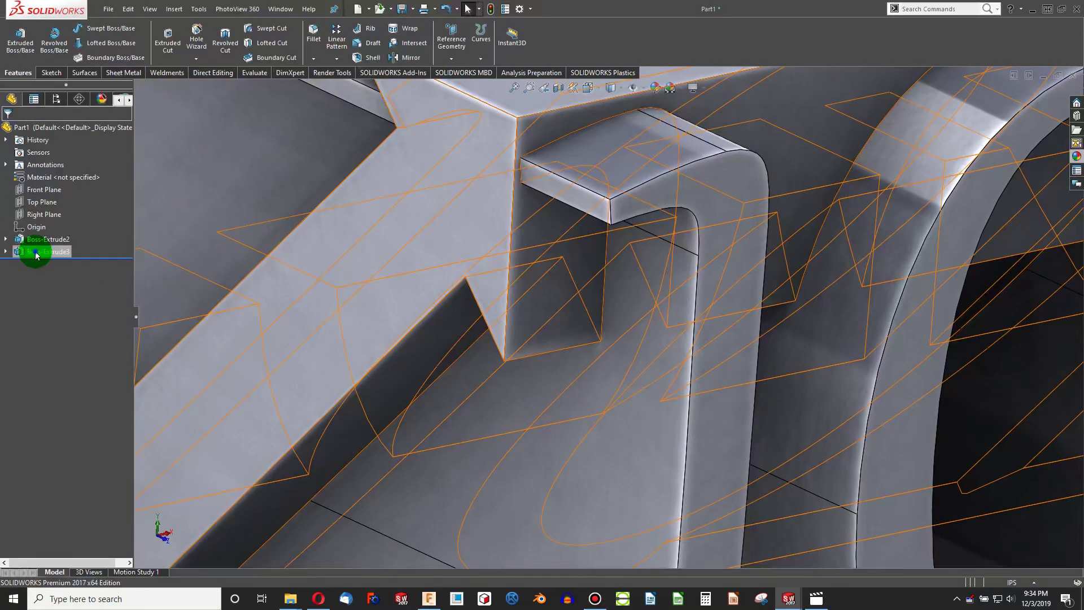
# Edit Boss-Extrude3 to turn off Merge result, keeping the K extrusion and the letters as separate bodies.
pyautogui.rightClick(36, 254)
pyautogui.click(115, 247)
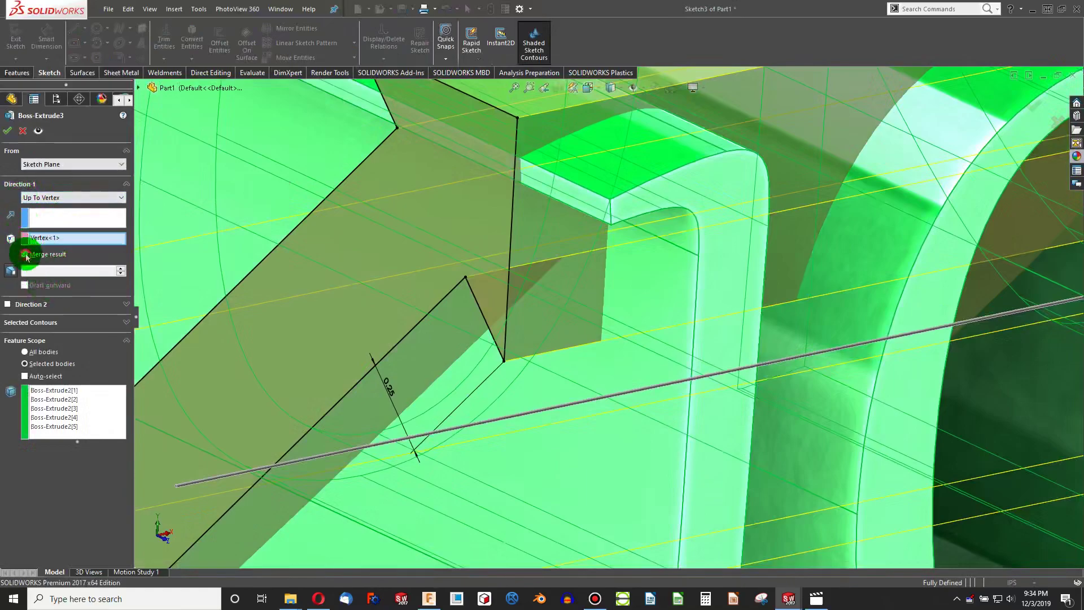
pyautogui.click(25, 255)
pyautogui.click(7, 133)
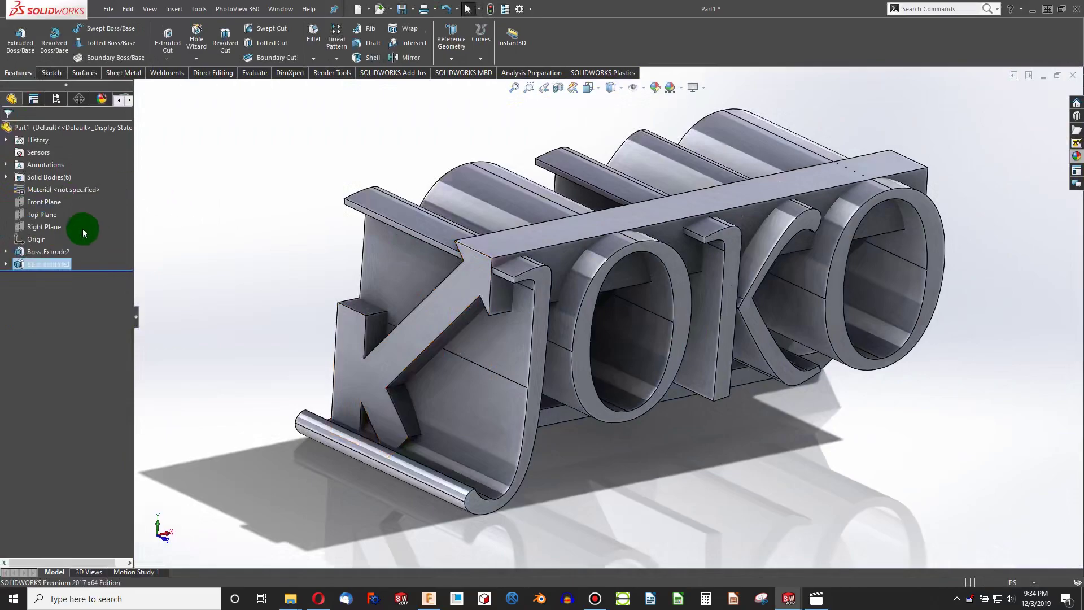
# Start an Intersect of the K extrusion body with all five Boss-Extrude2 letter bodies, and compute the regions using Create both.
pyautogui.click(414, 49)
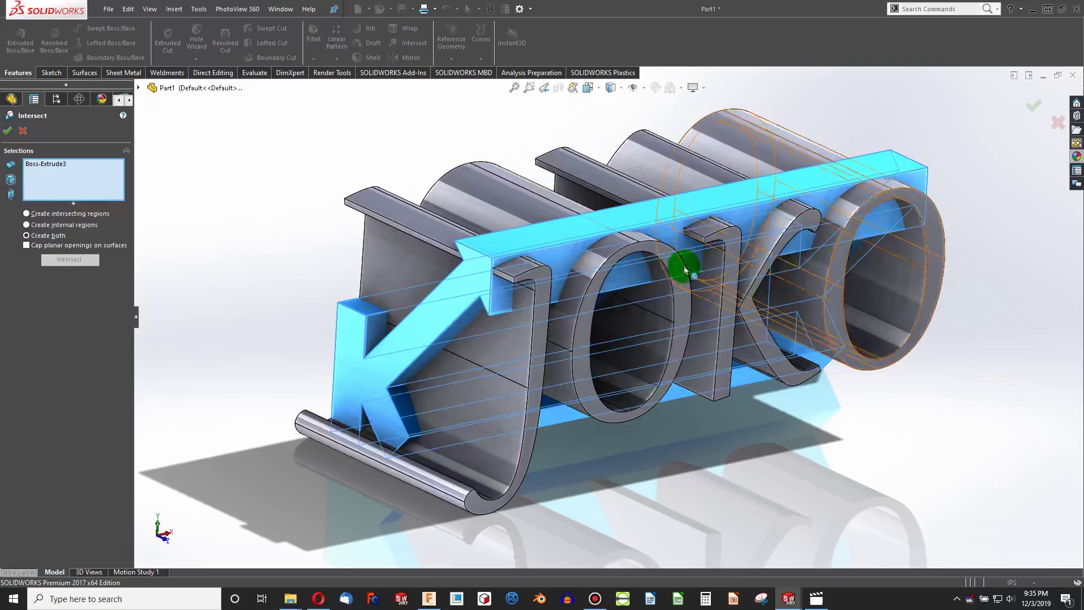
pyautogui.click(478, 387)
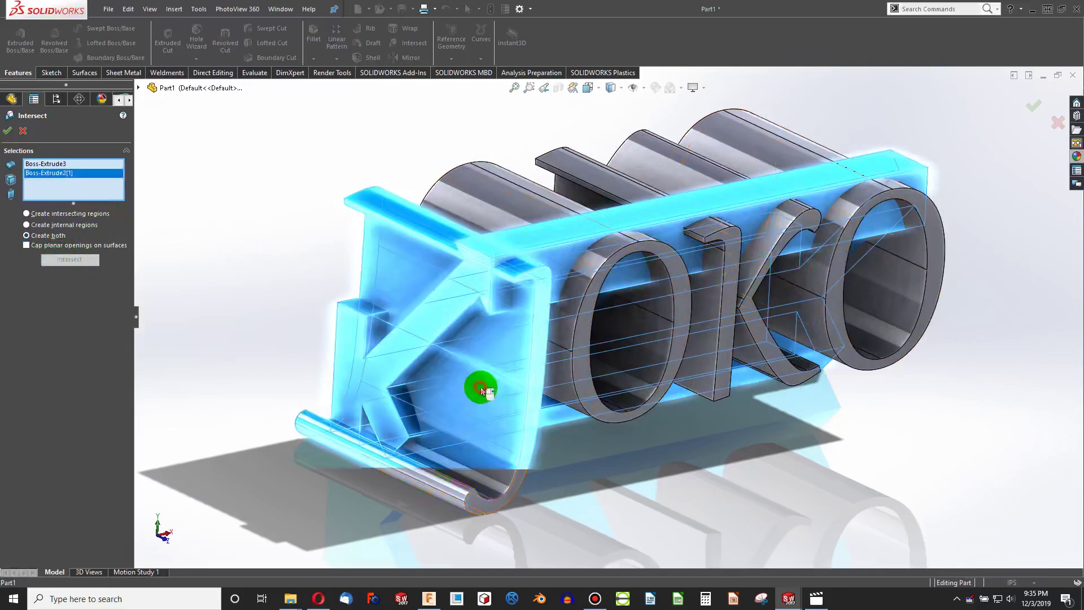
pyautogui.click(561, 380)
pyautogui.click(708, 346)
pyautogui.click(769, 328)
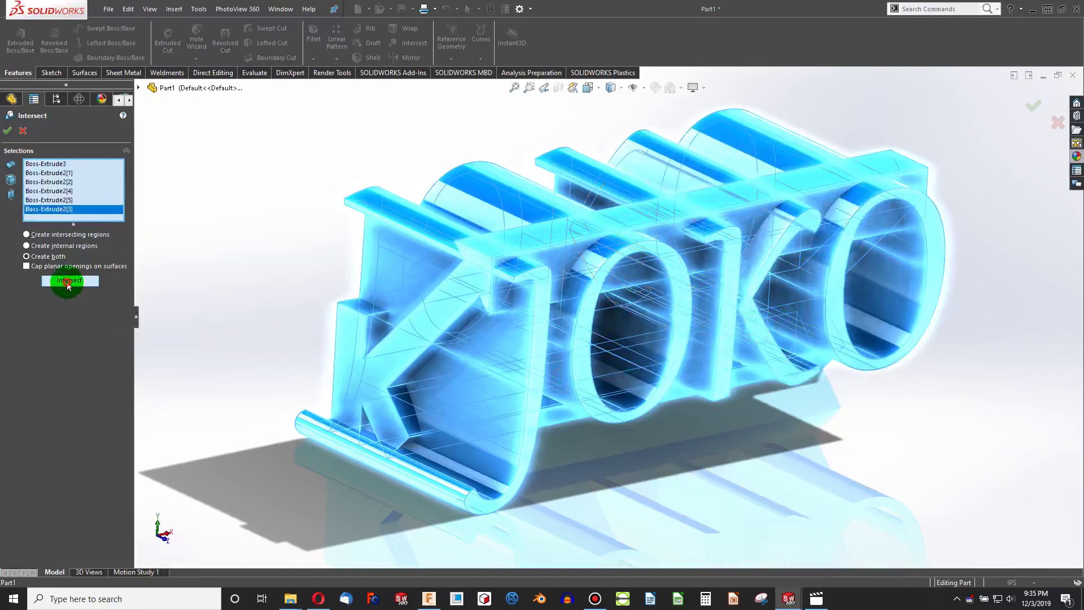
pyautogui.click(67, 282)
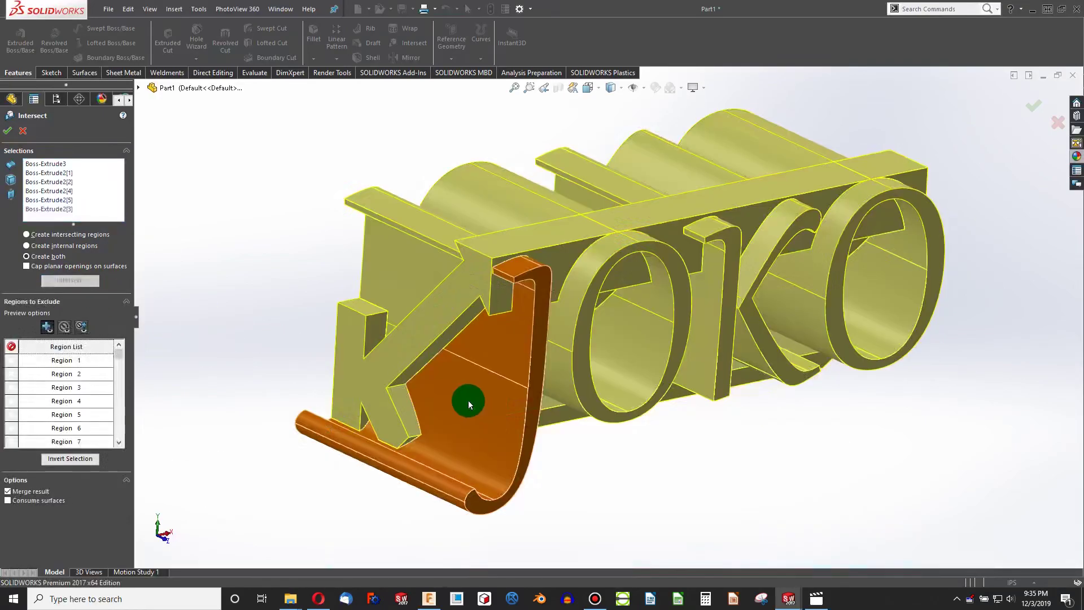
# Exclude the regions of the J, O, K and O letters that protrude in front of the K-shaped body.
pyautogui.moveTo(469, 401); pyautogui.dragTo(489, 411, button='middle')
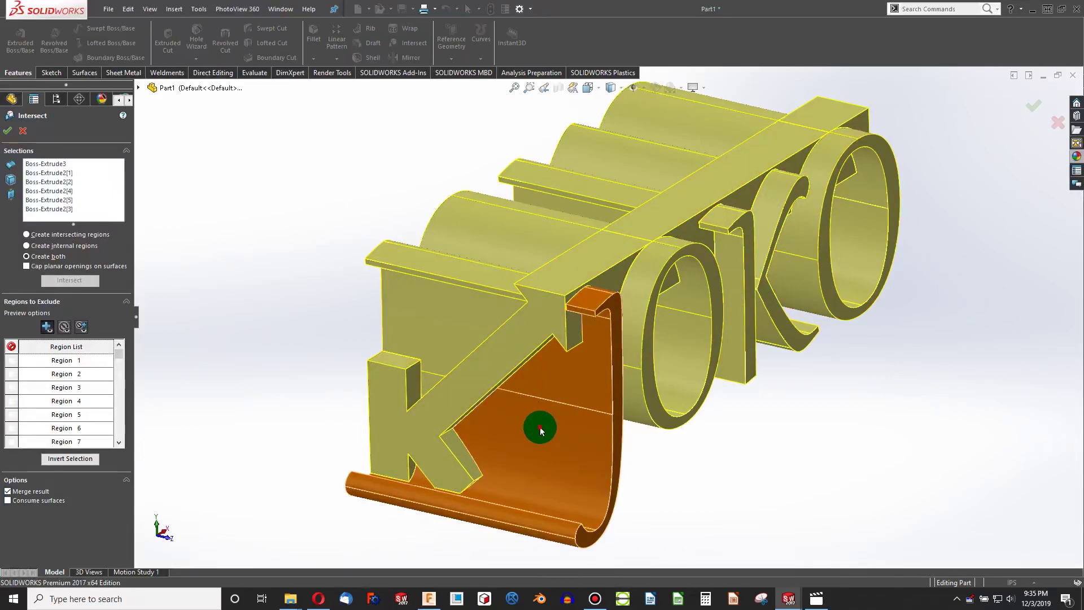
pyautogui.click(540, 426)
pyautogui.click(614, 395)
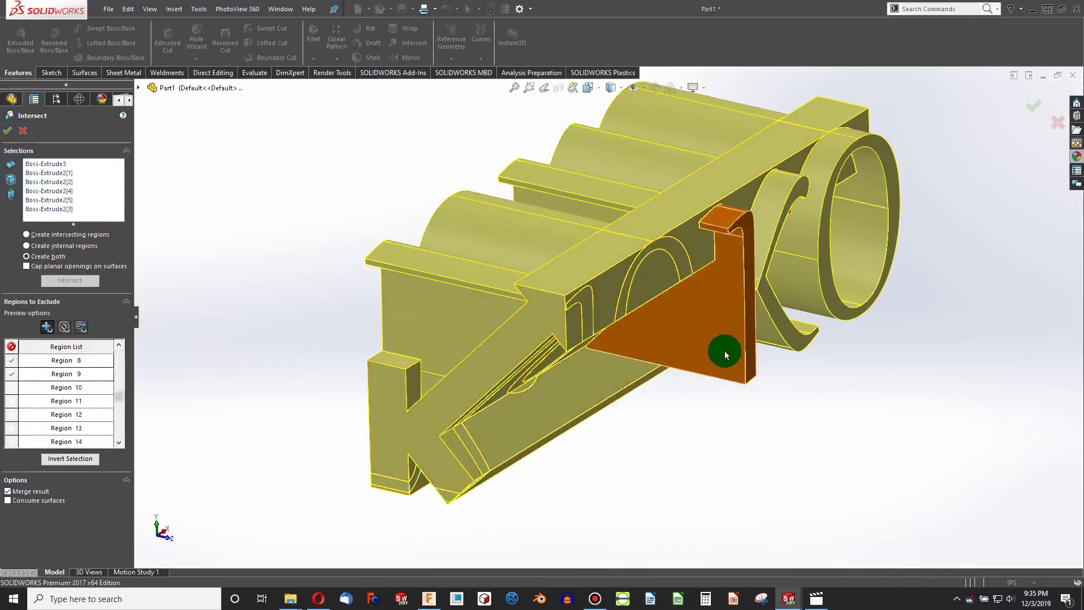
pyautogui.click(724, 350)
pyautogui.click(750, 295)
pyautogui.click(802, 267)
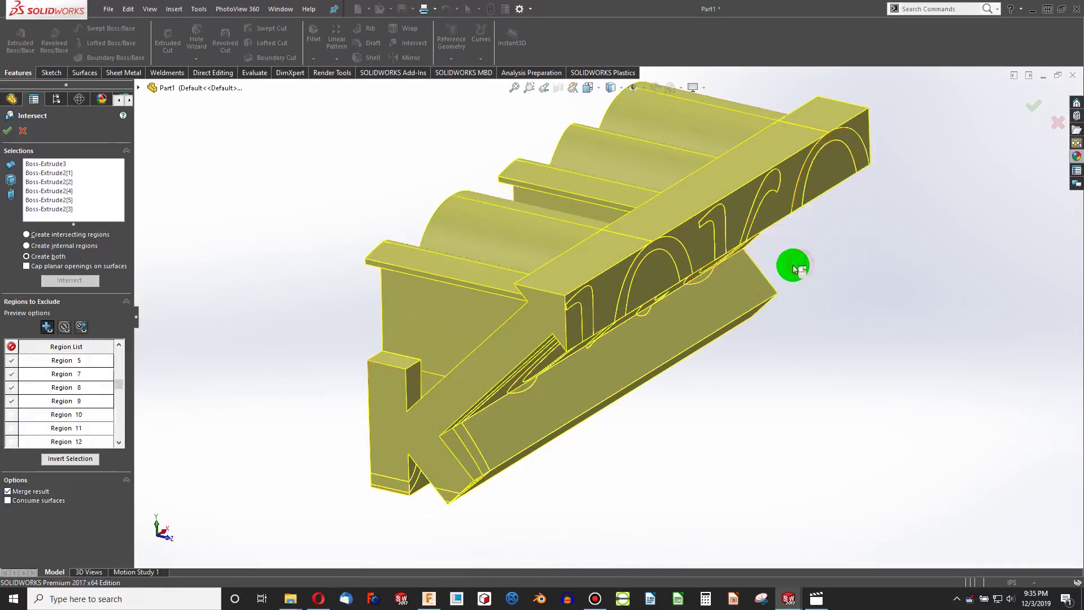
# Exclude the K-body regions that fill the openings of the two O letters.
pyautogui.moveTo(801, 266); pyautogui.dragTo(524, 267, button='middle')
pyautogui.click(523, 266)
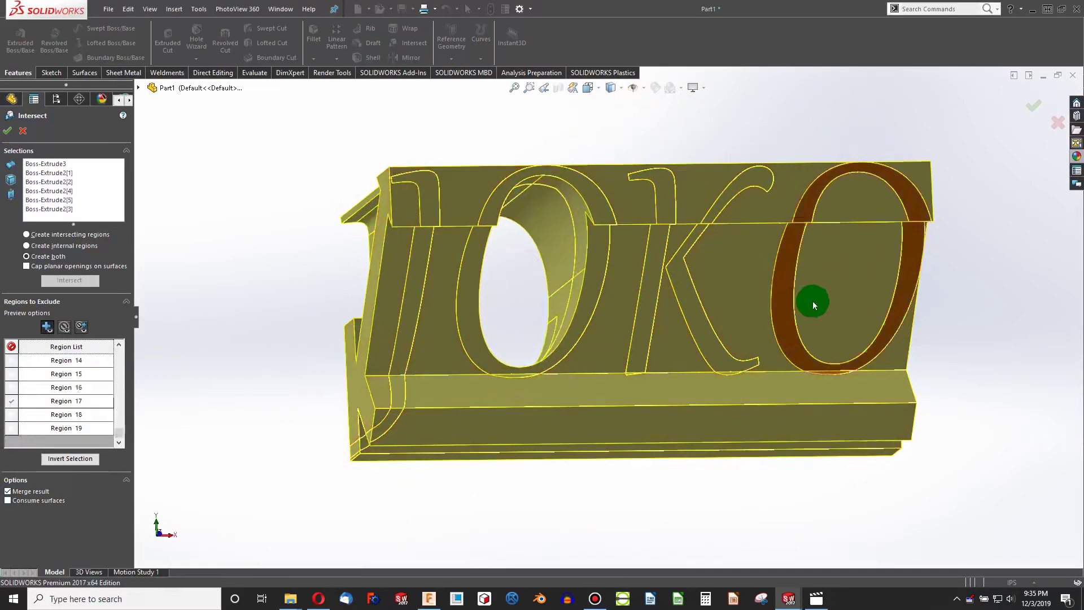
pyautogui.click(822, 304)
pyautogui.click(848, 254)
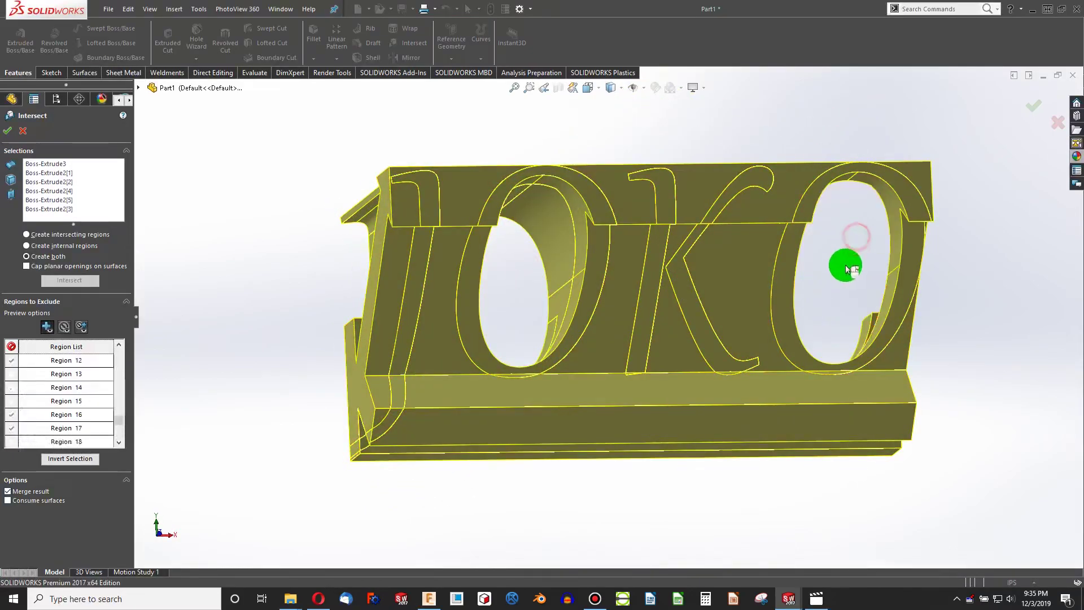
# Exclude the remaining letter regions that extend behind and above the K-shaped body.
pyautogui.moveTo(846, 261); pyautogui.dragTo(928, 380, button='middle')
pyautogui.click(601, 155)
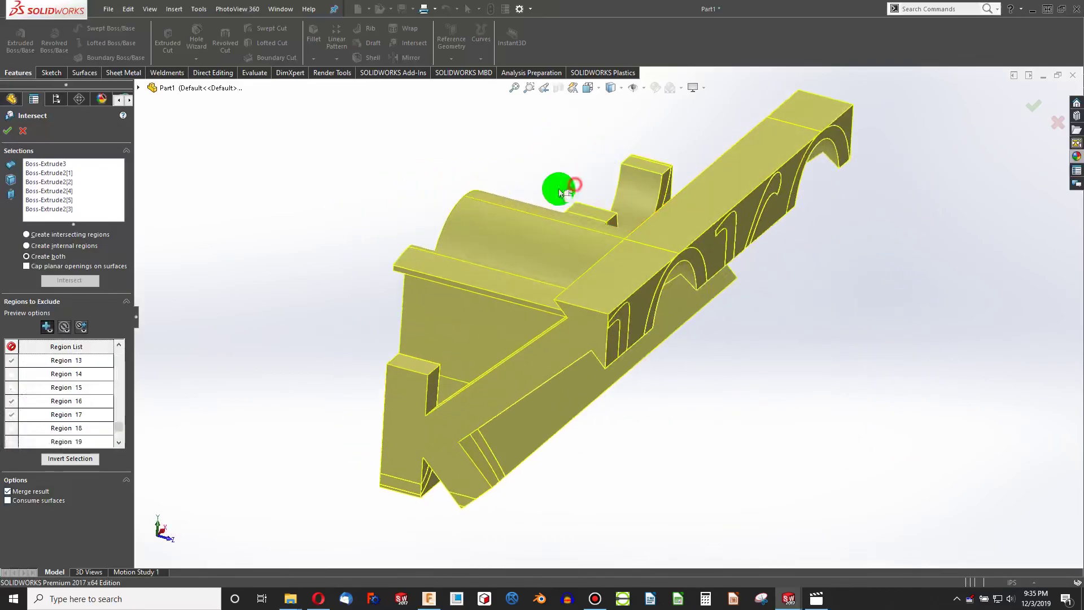
pyautogui.click(507, 224)
pyautogui.click(442, 285)
# Exclude the K-body region surrounding the JOKO letters and accept the Intersect feature with Merge result on.
pyautogui.moveTo(442, 351); pyautogui.dragTo(465, 282, button='middle')
pyautogui.hotkey('ctrl', '1')
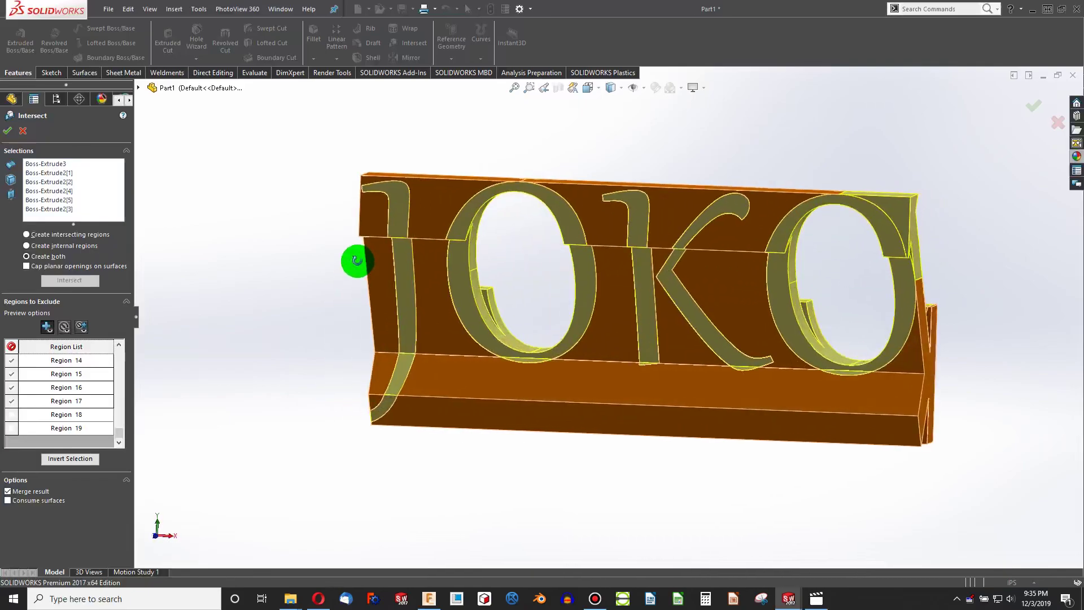
pyautogui.click(441, 310)
pyautogui.moveTo(438, 333); pyautogui.dragTo(547, 315, button='middle')
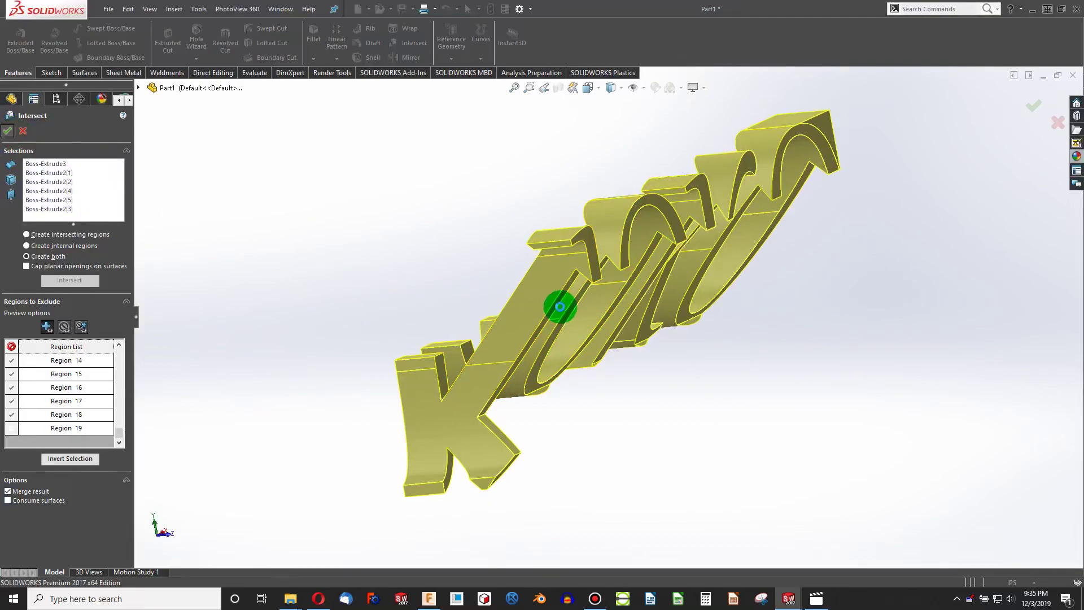
pyautogui.press('Return')
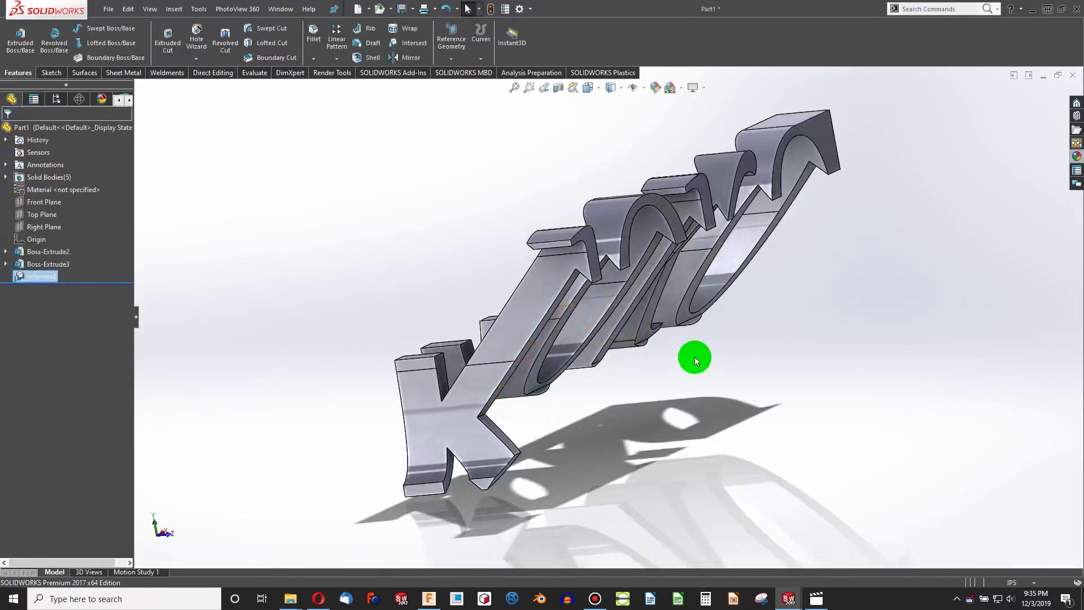
# Edit the Intersect4 feature to also exclude the leftover corner region at the upper outer edge of the last O.
pyautogui.moveTo(694, 357); pyautogui.dragTo(615, 377, button='middle')
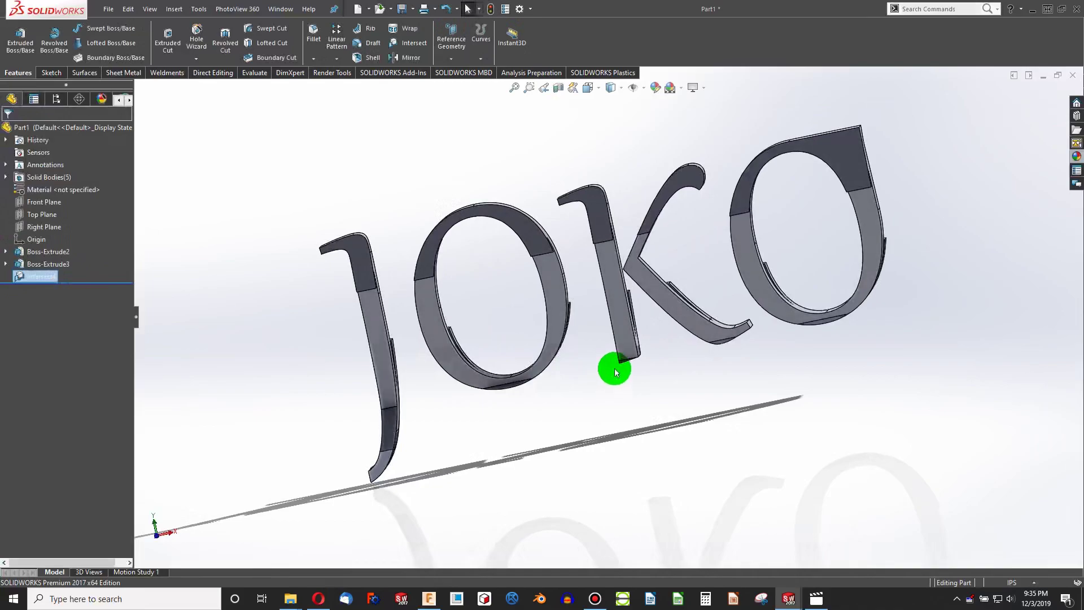
pyautogui.hotkey('ctrl', '3')
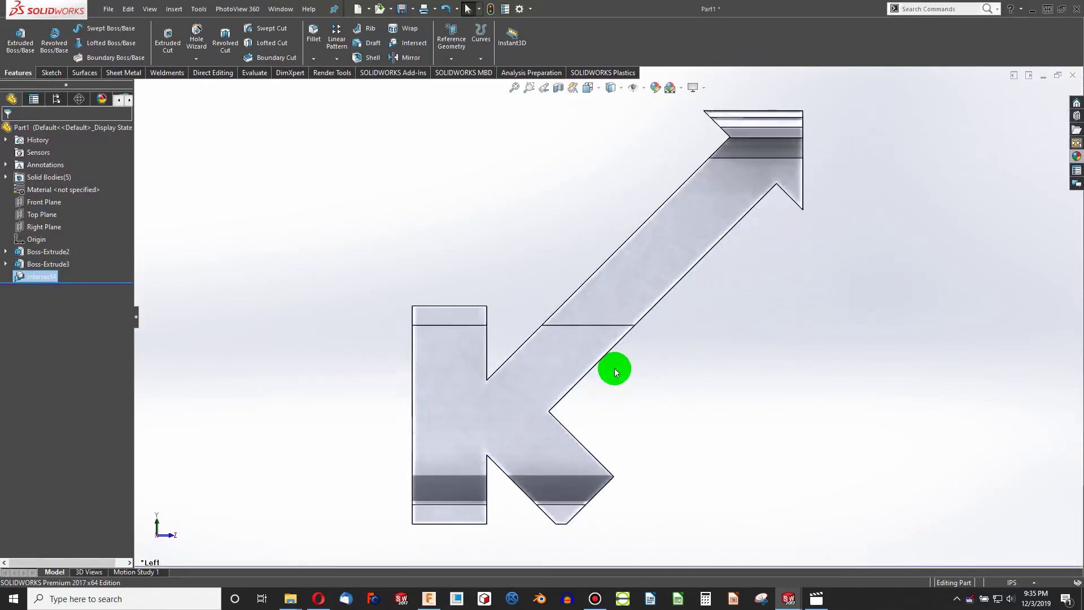
pyautogui.hotkey('ctrl', '1')
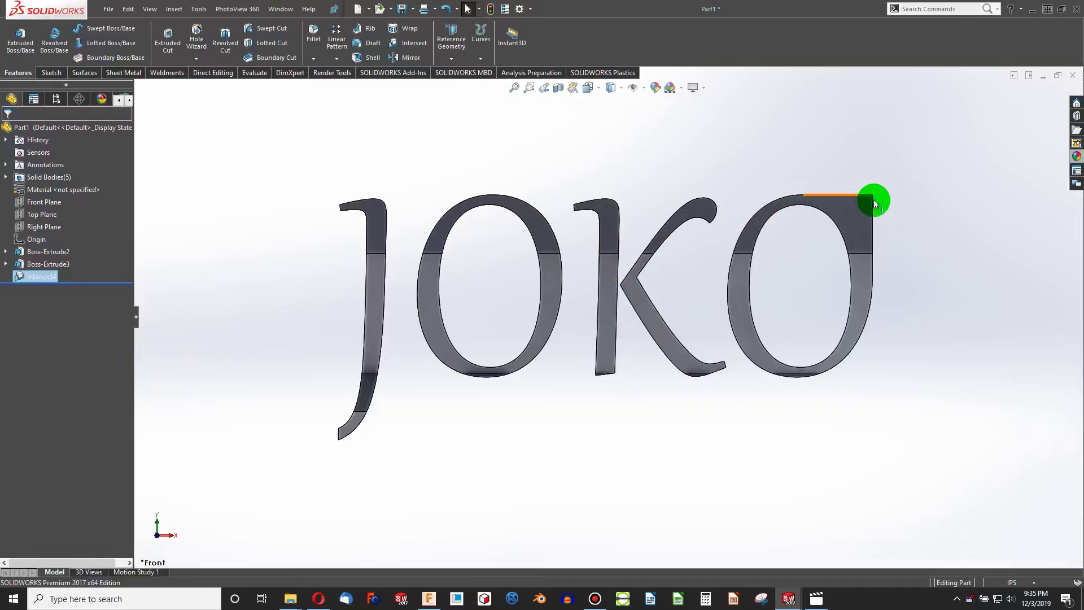
pyautogui.rightClick(55, 275)
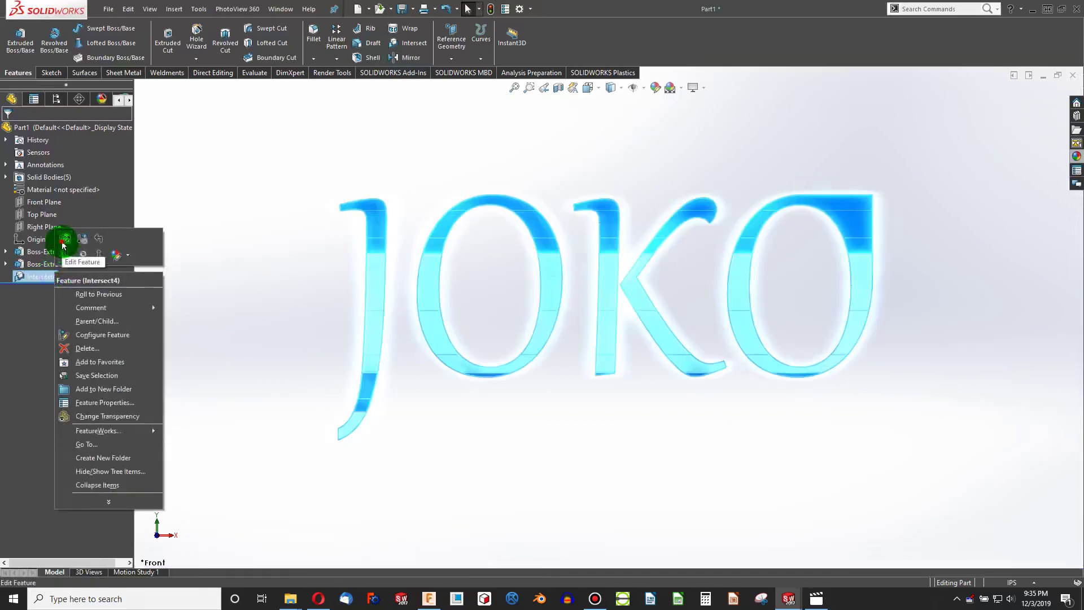
pyautogui.click(64, 244)
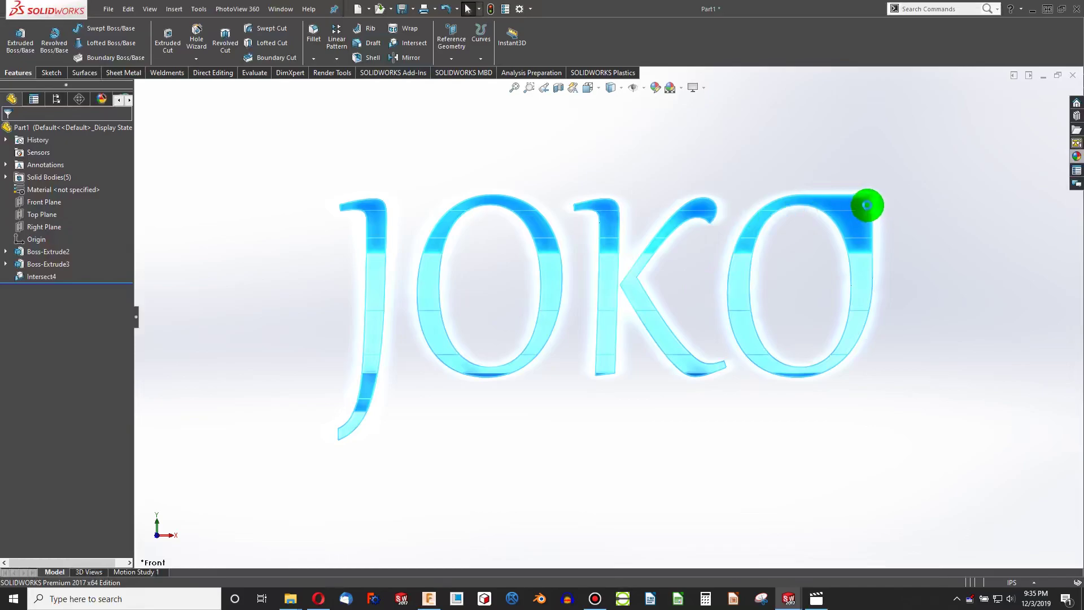
pyautogui.click(866, 204)
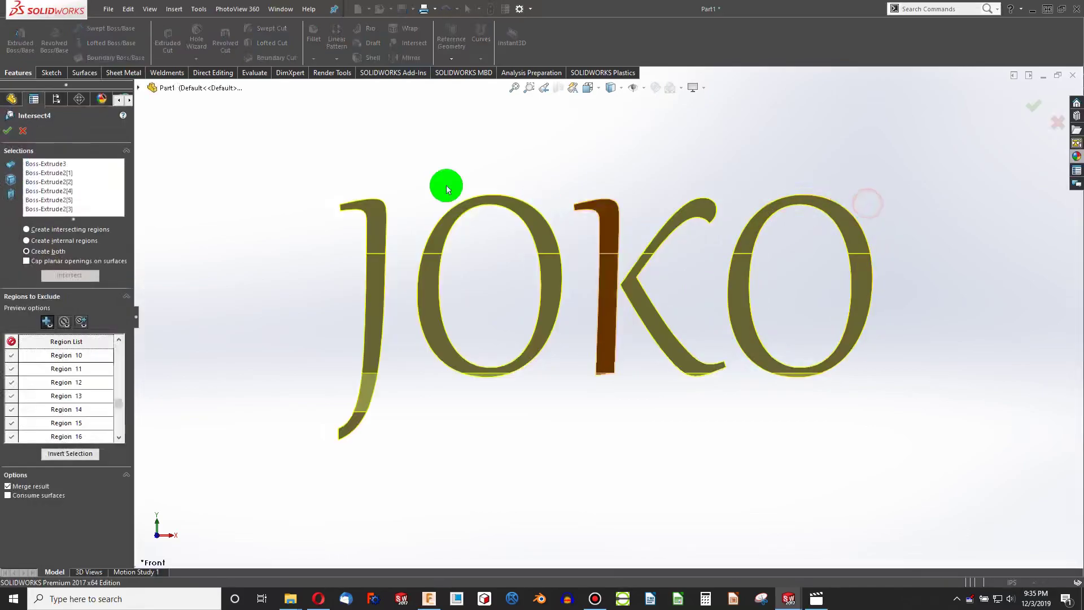
pyautogui.click(5, 131)
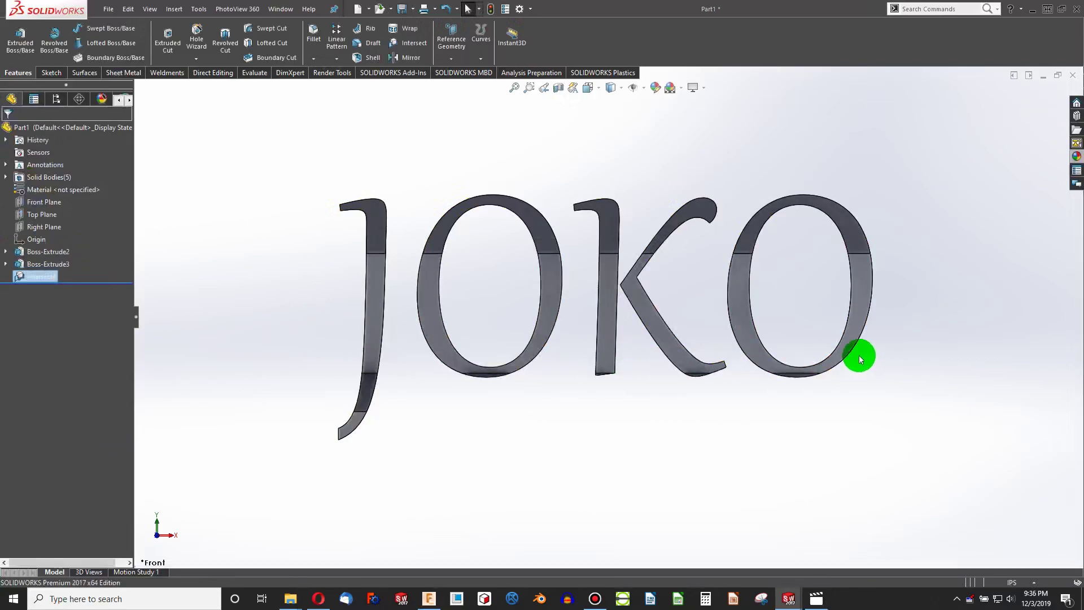
pyautogui.hotkey('ctrl', '3')
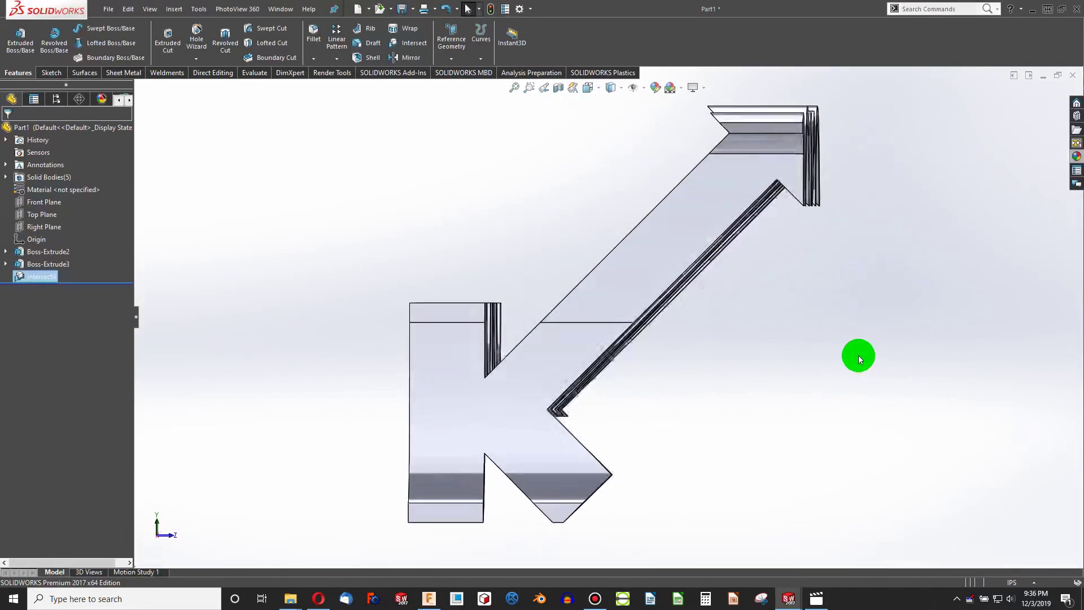
pyautogui.hotkey('ctrl', '1')
pyautogui.hotkey('ctrl', '1')
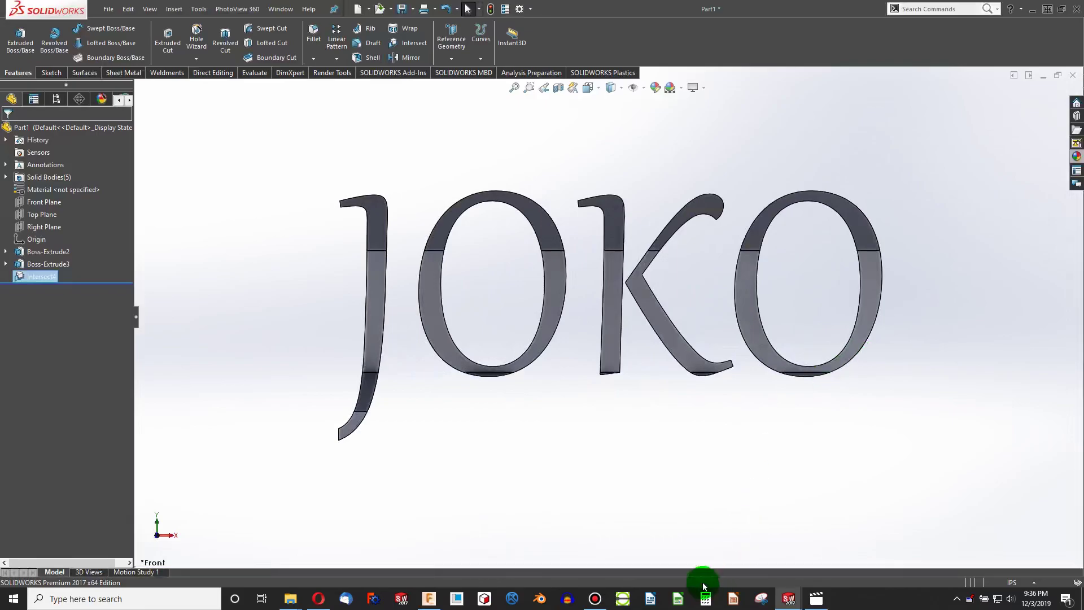
# Switch to the empty Part4 document and create a reference plane offset 6 in from the Front Plane.
pyautogui.moveTo(790, 603)
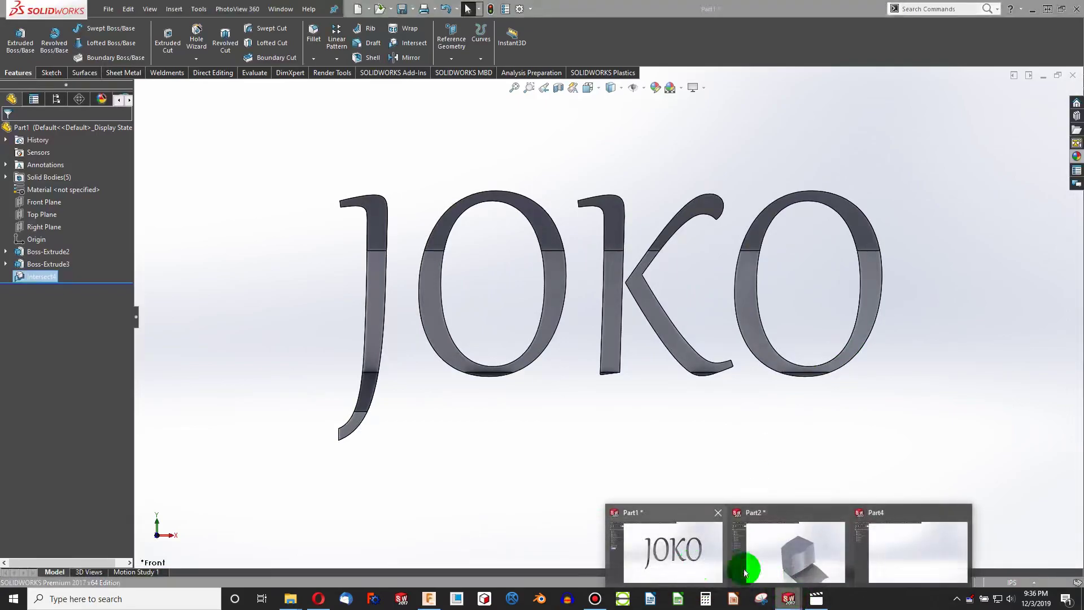
pyautogui.click(890, 564)
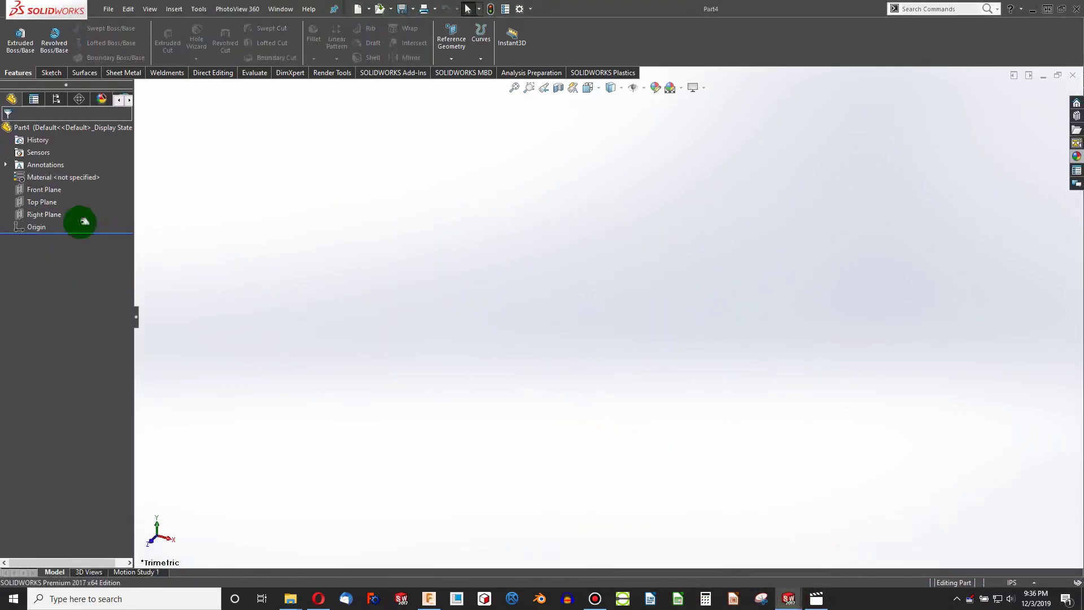
pyautogui.click(44, 189)
pyautogui.click(454, 45)
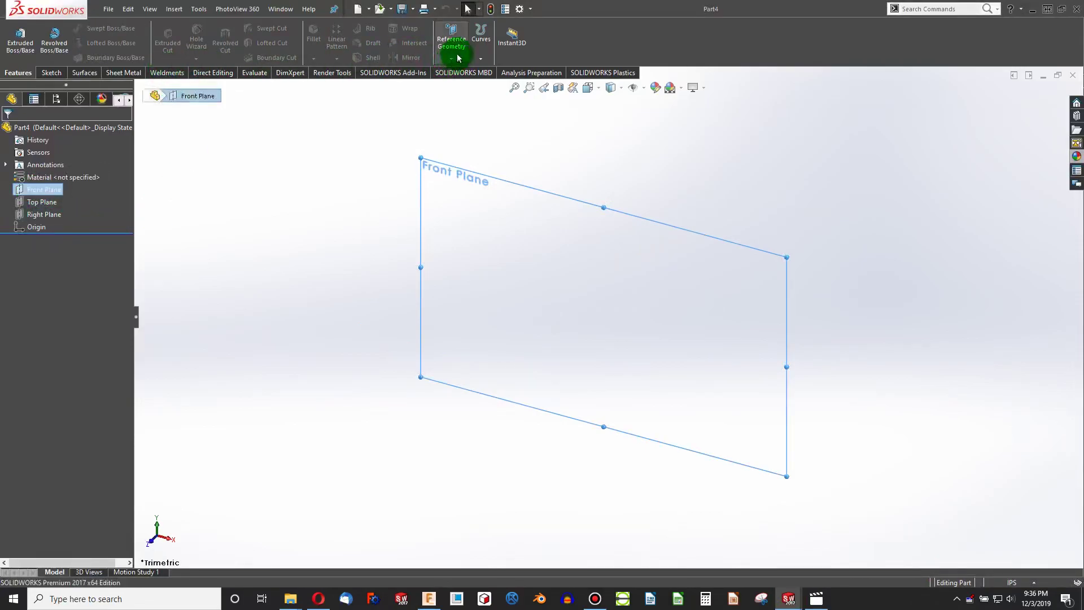
pyautogui.click(462, 67)
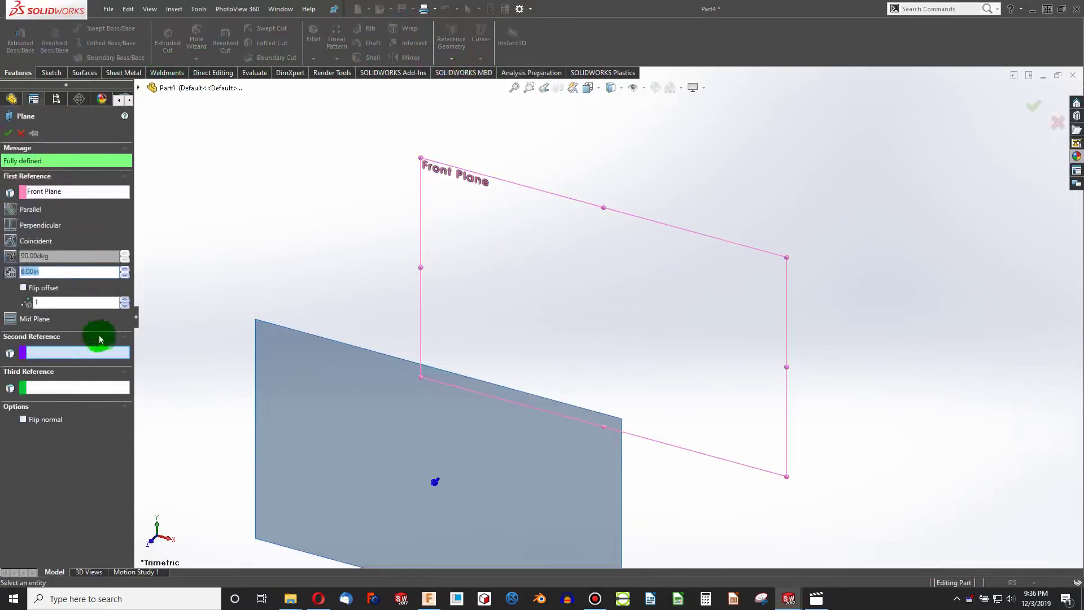
pyautogui.click(8, 132)
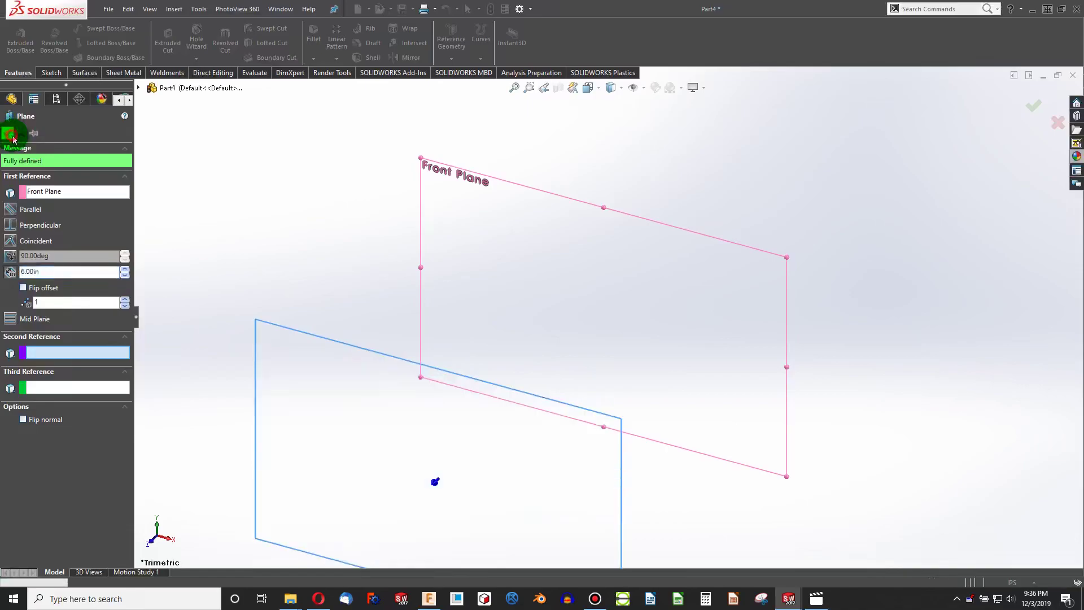
pyautogui.click(355, 256)
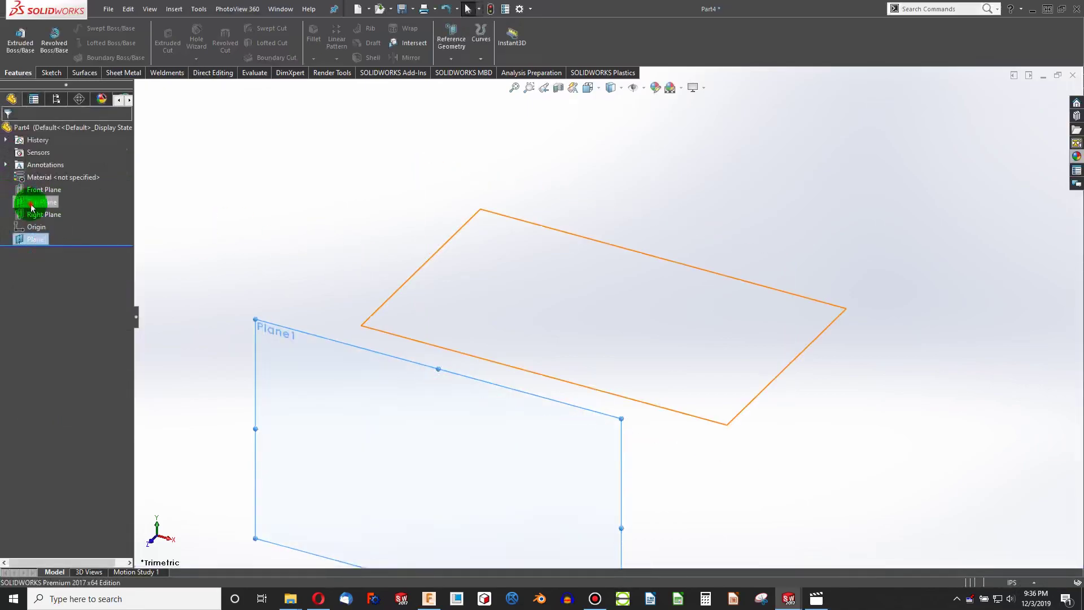
# Create a reference plane offset 6 in from the Top Plane.
pyautogui.click(31, 207)
pyautogui.click(446, 44)
pyautogui.click(455, 79)
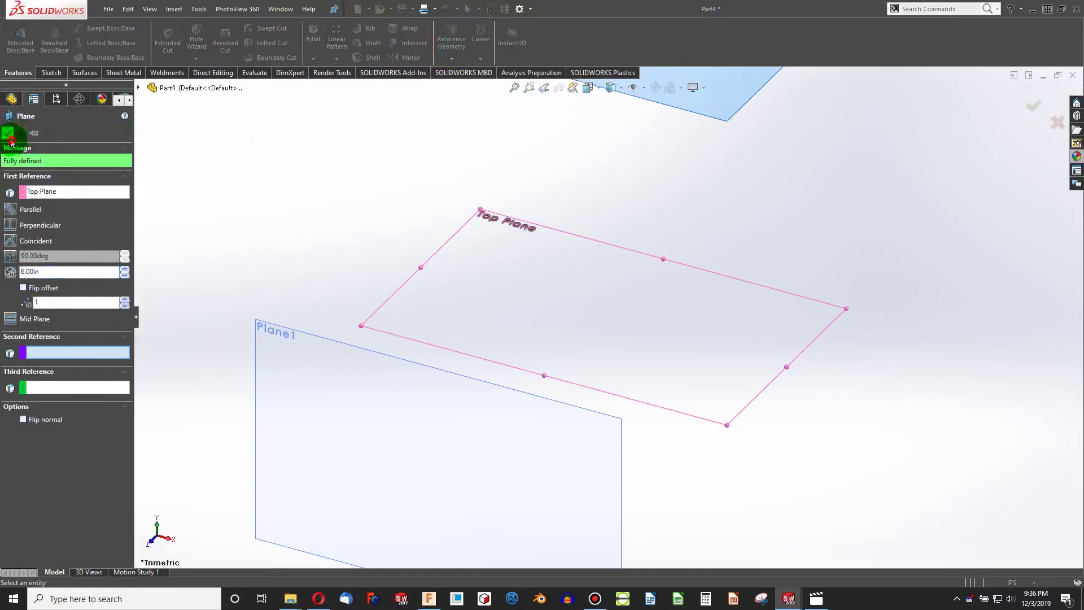
pyautogui.click(9, 137)
# Create a reference plane offset 6 in from the Right Plane.
pyautogui.click(40, 214)
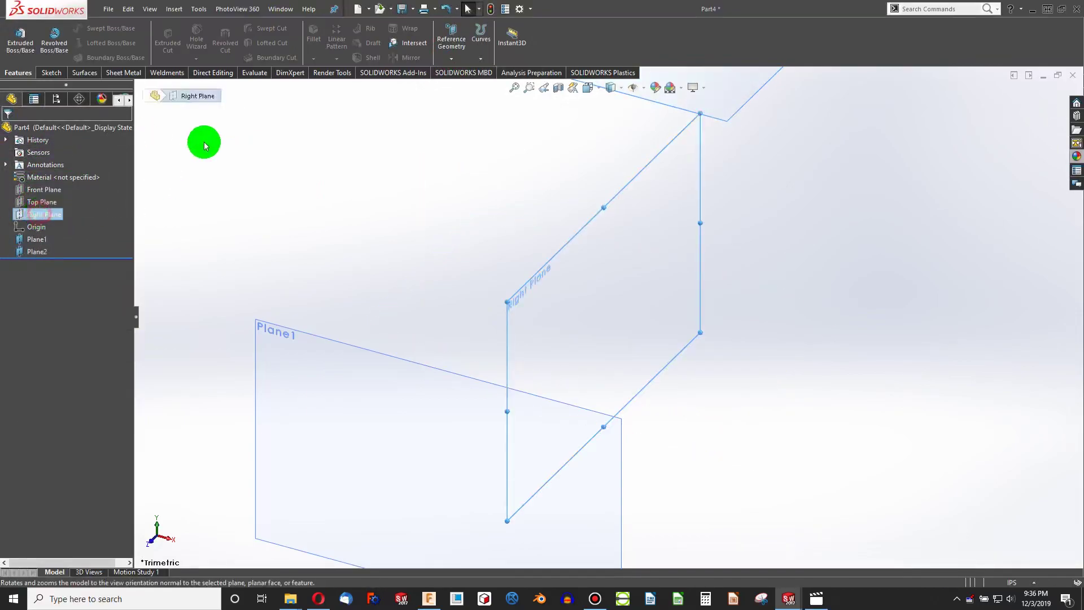
pyautogui.click(449, 52)
pyautogui.click(458, 81)
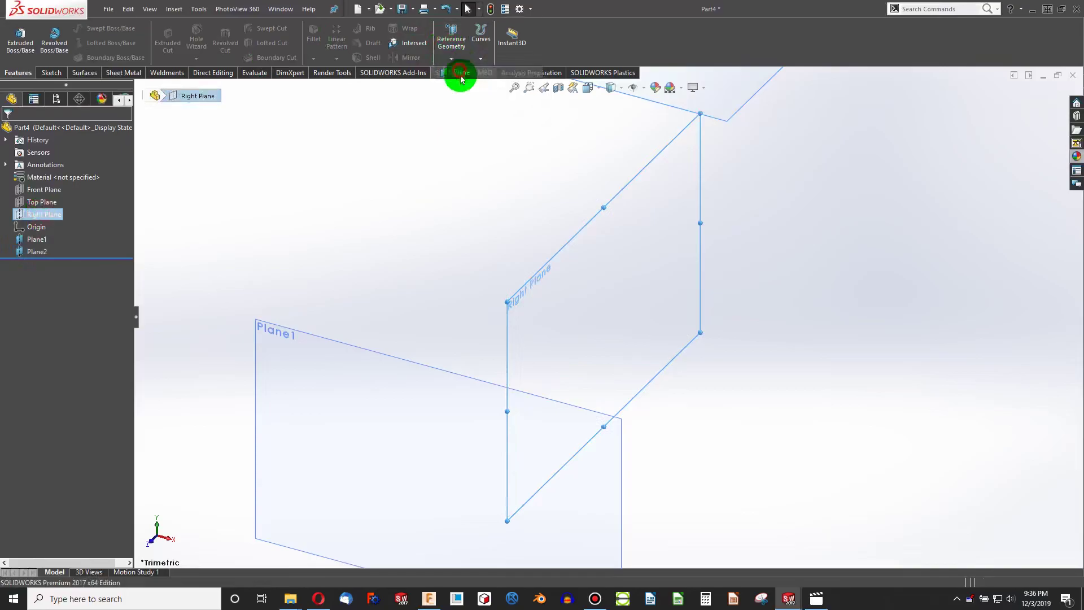
pyautogui.click(9, 134)
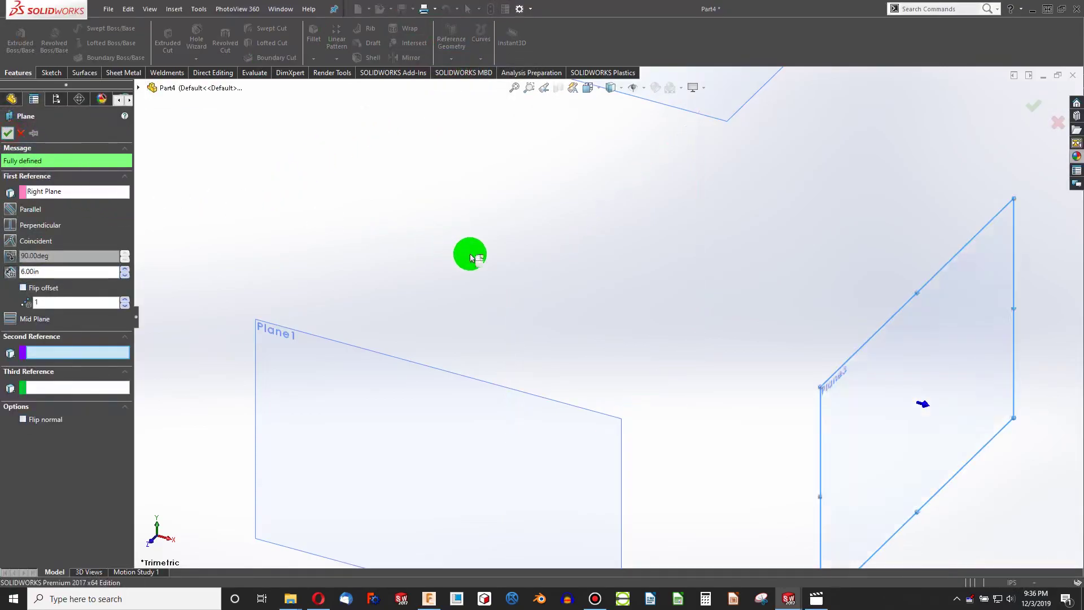
# Start an Intersect feature and select the Front, Top and Right Planes together with Plane1, Plane2 and Plane3.
pyautogui.scroll(4, 586, 265)
pyautogui.scroll(-2, 655, 326)
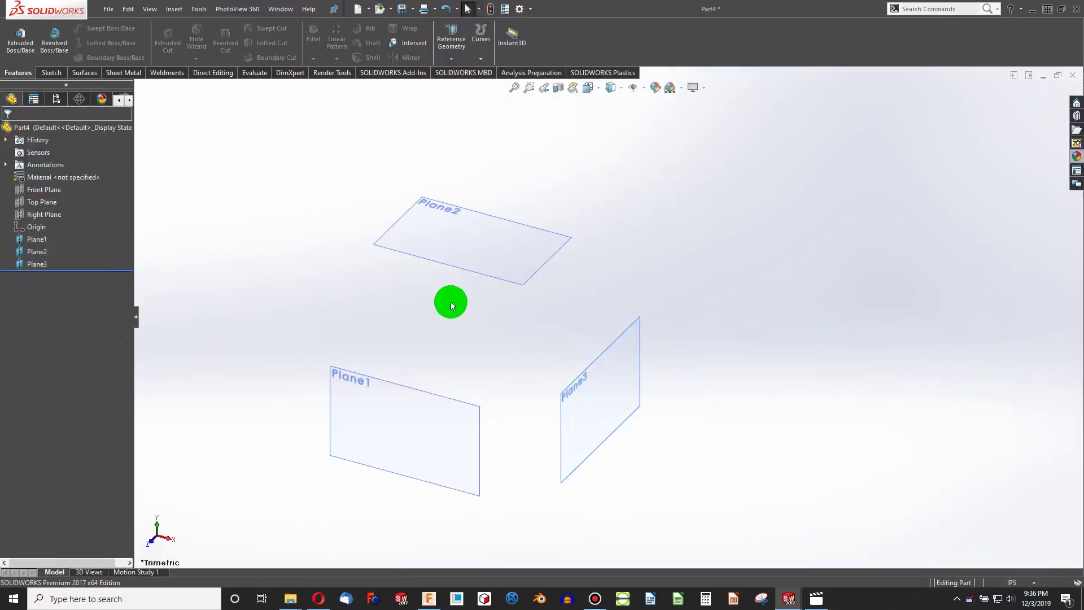
pyautogui.scroll(-1, 469, 342)
pyautogui.click(410, 43)
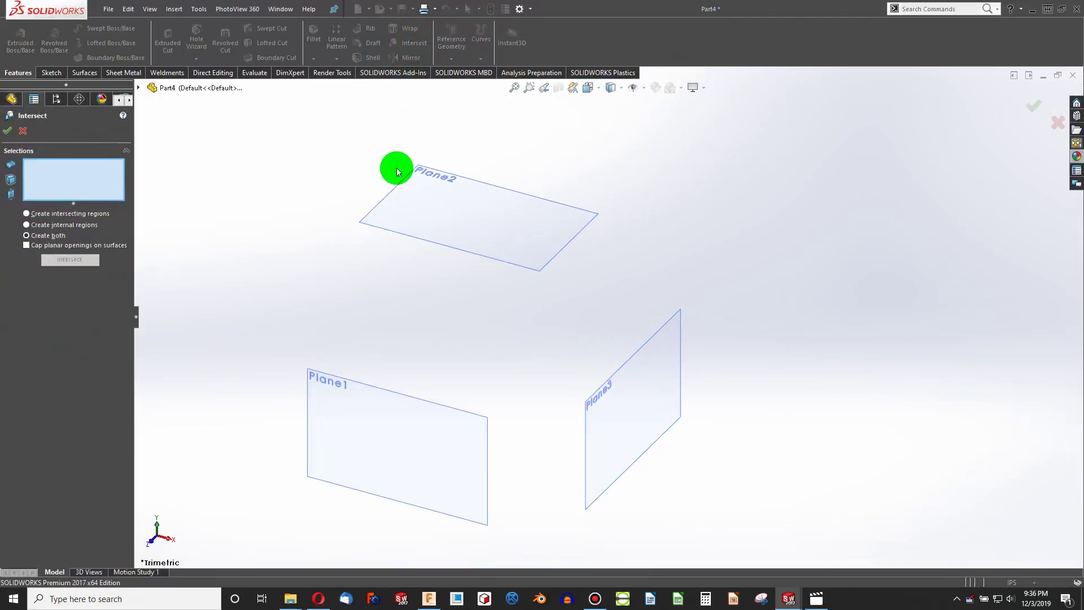
pyautogui.click(139, 92)
pyautogui.click(181, 150)
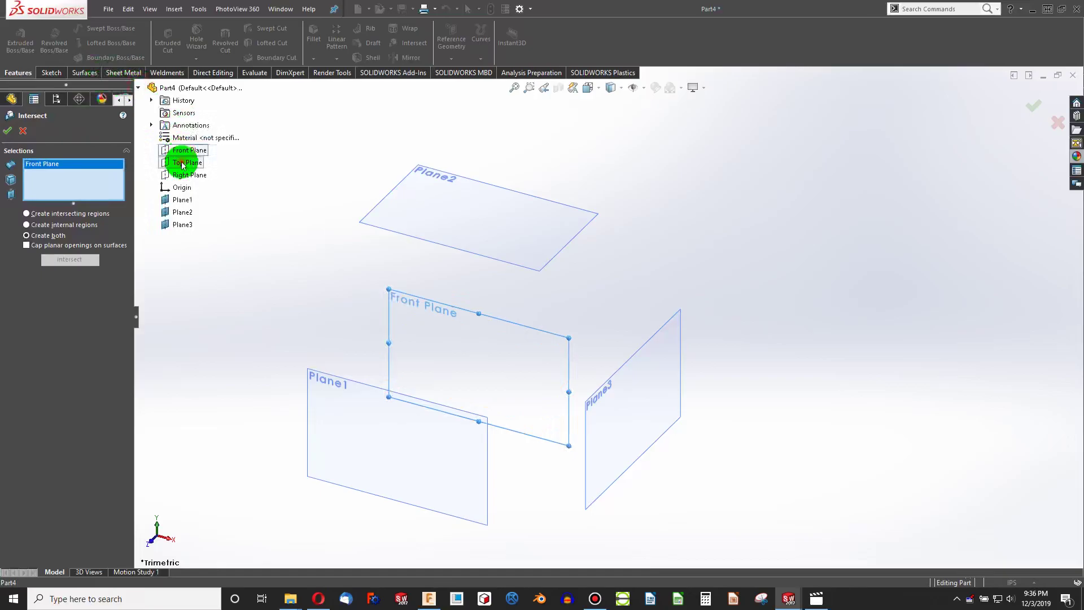
pyautogui.click(188, 175)
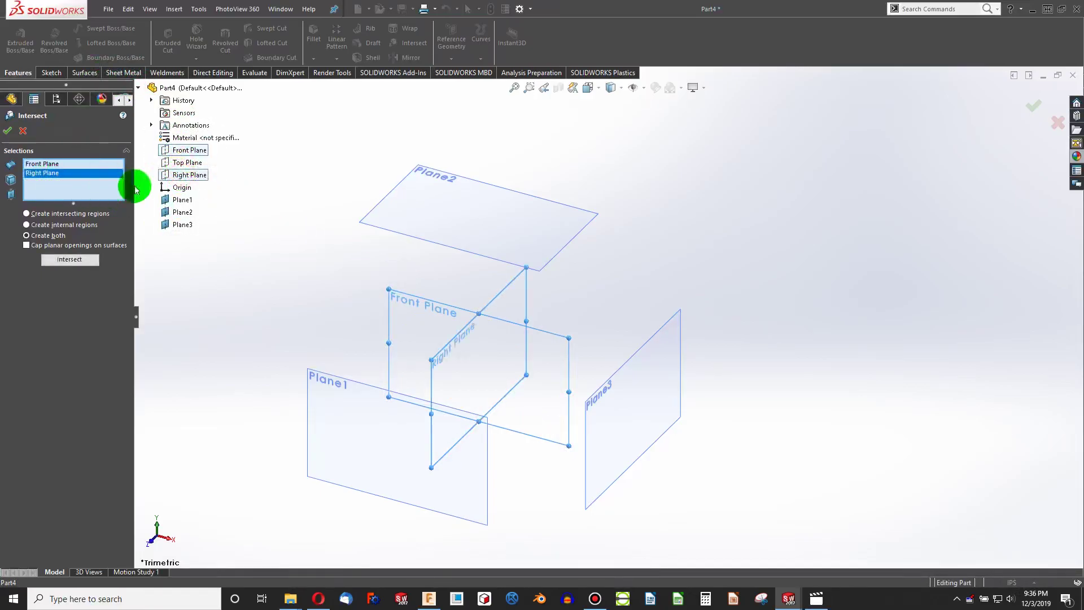
pyautogui.click(187, 163)
pyautogui.click(519, 221)
pyautogui.click(389, 422)
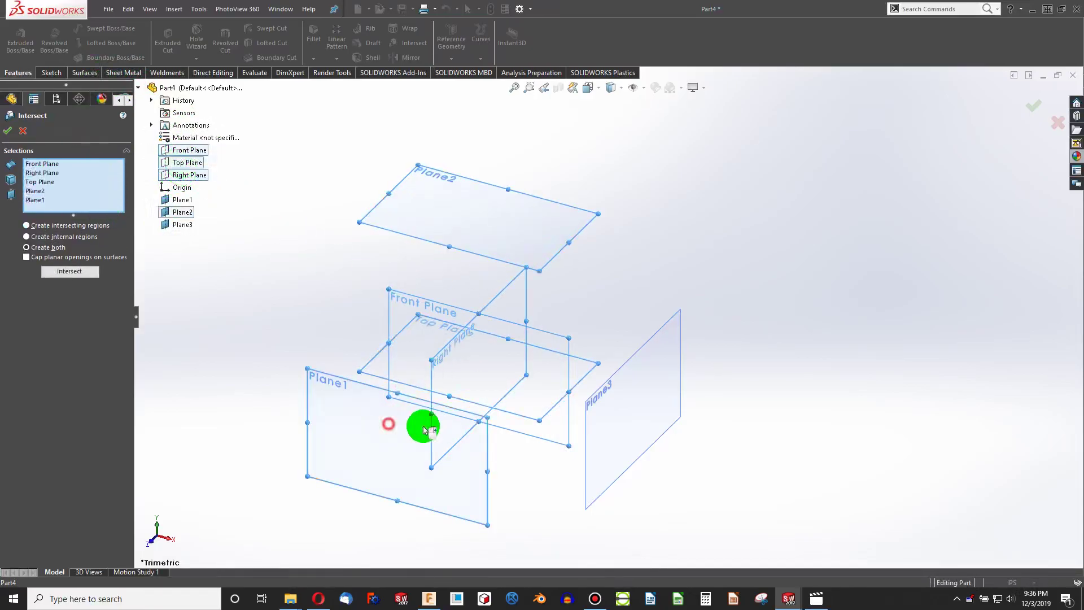
pyautogui.click(635, 421)
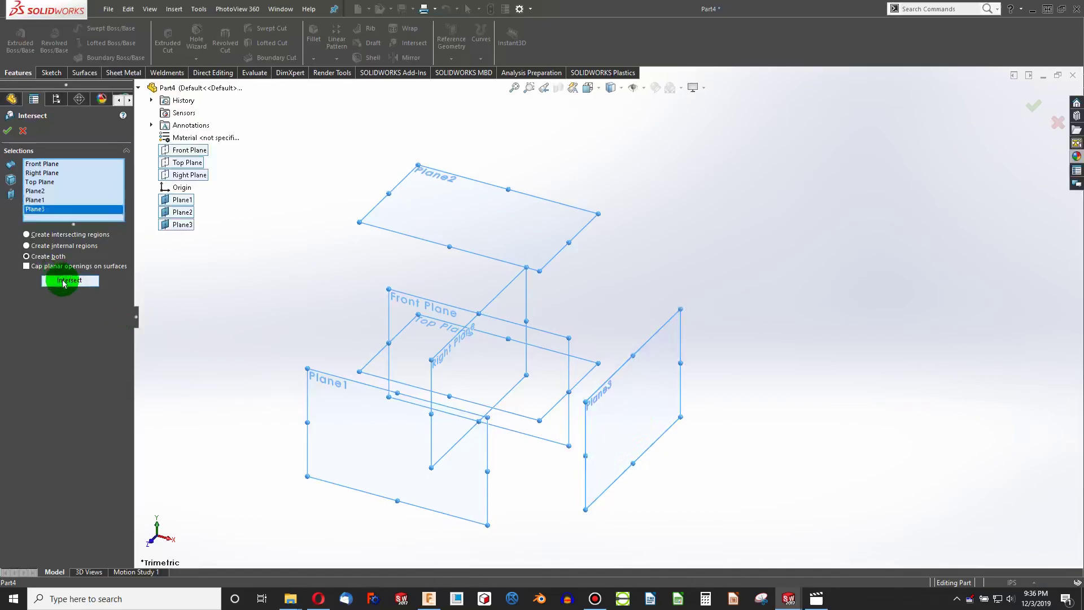
# Compute the region enclosed by the six planes and accept the Intersect feature as a solid cube with Merge result on.
pyautogui.click(64, 280)
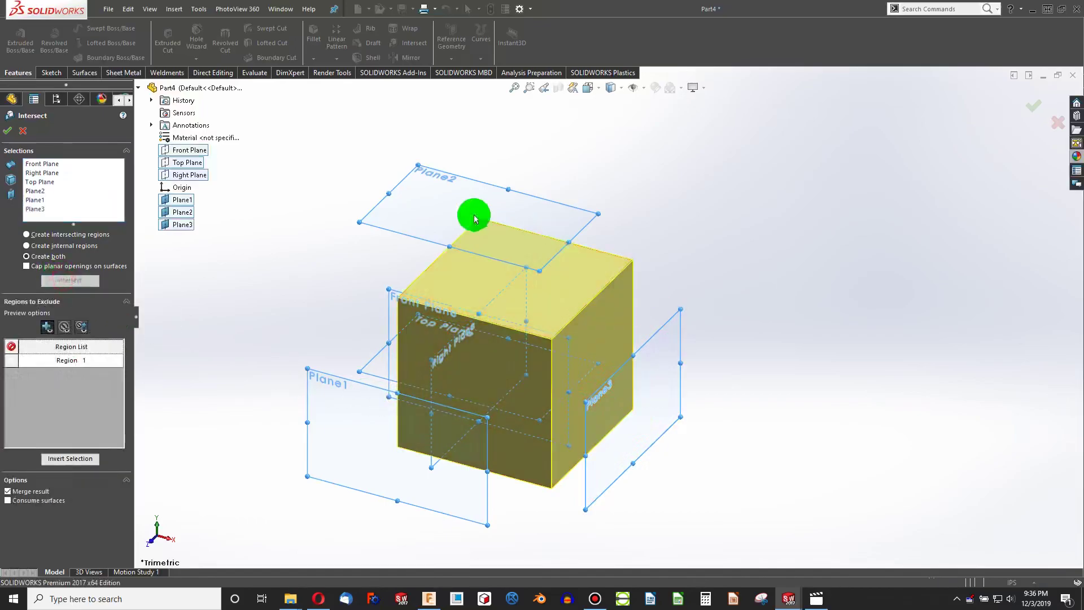
pyautogui.moveTo(486, 305)
pyautogui.mouseDown(button='middle')
pyautogui.moveTo(624, 256)
pyautogui.moveTo(483, 302)
pyautogui.mouseUp(button='middle')
pyautogui.rightClick(422, 335)
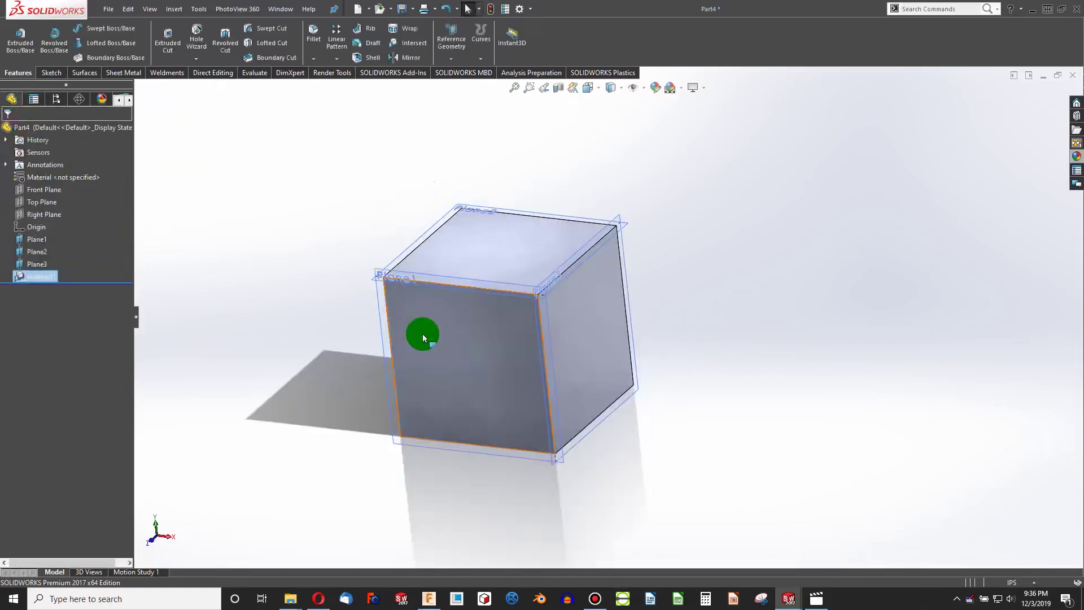
pyautogui.scroll(-5, 486, 324)
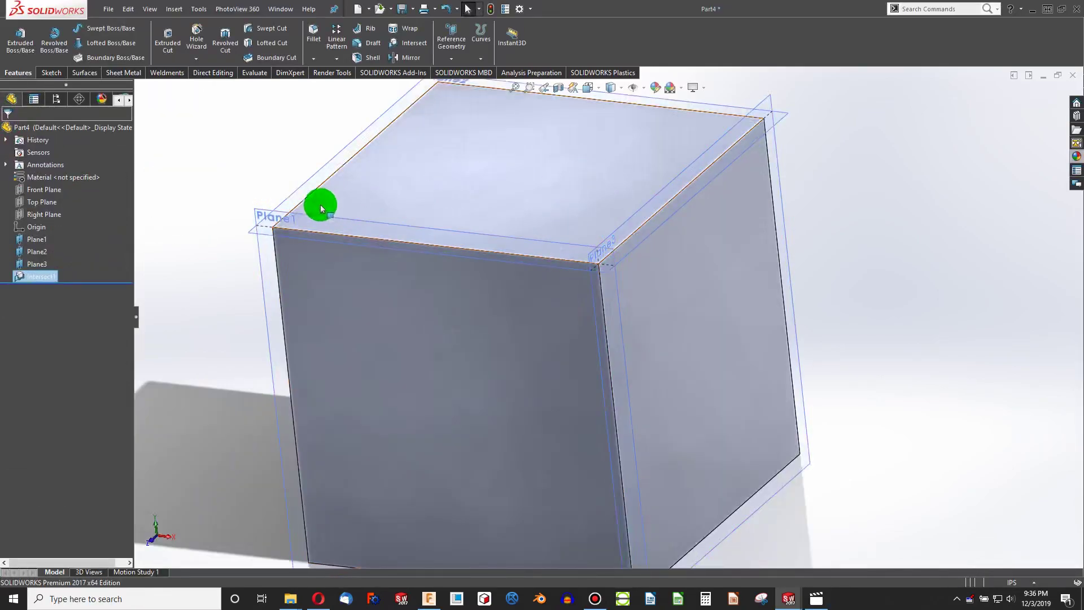
pyautogui.click(321, 209)
pyautogui.moveTo(302, 212); pyautogui.dragTo(508, 195, button='middle')
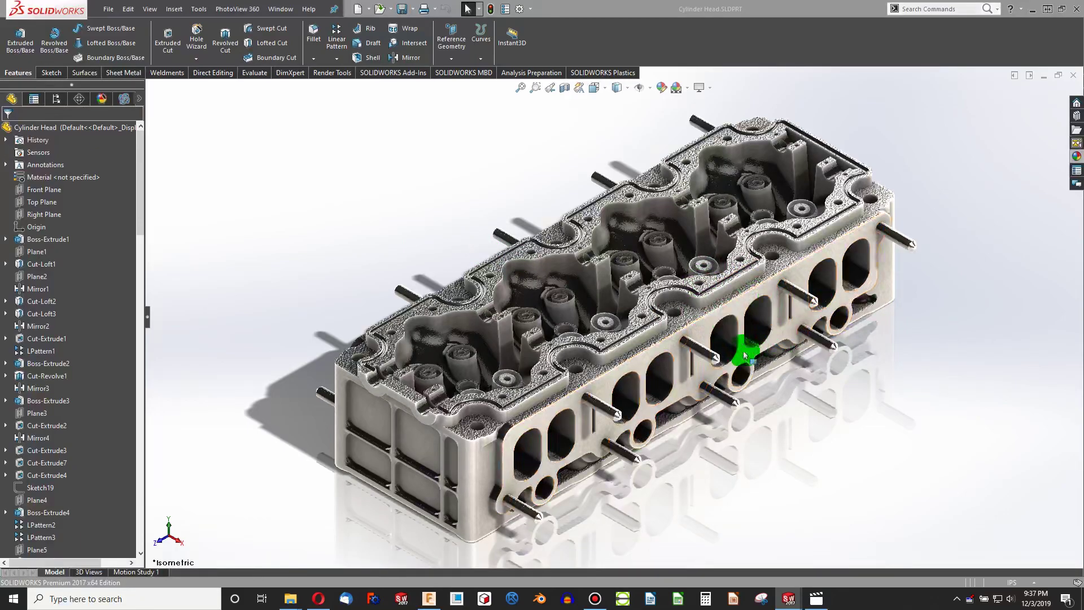
# In the Cylinder Head part, create a reference plane at 0 in offset from the flat side face around the oval ports.
pyautogui.scroll(-5, 556, 433)
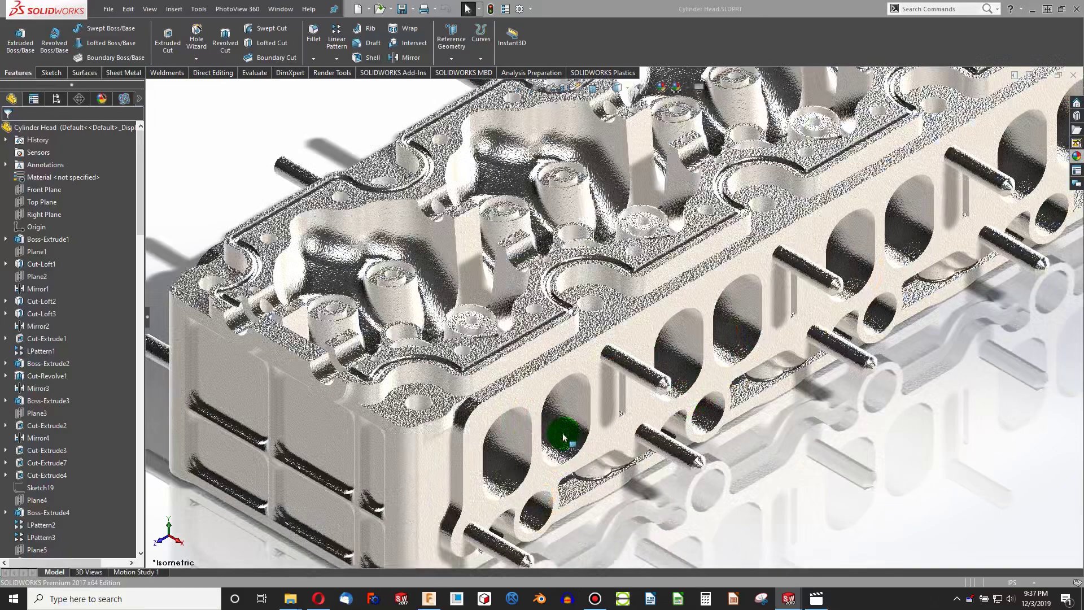
pyautogui.click(552, 429)
pyautogui.moveTo(521, 422); pyautogui.dragTo(497, 395, button='middle')
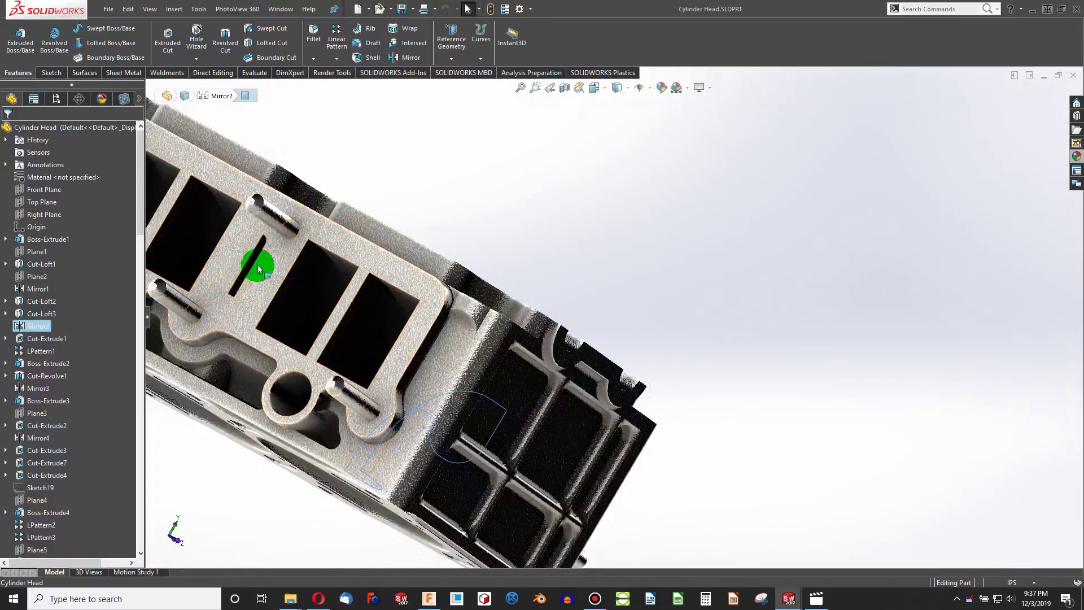
pyautogui.moveTo(312, 458); pyautogui.dragTo(737, 497, button='middle')
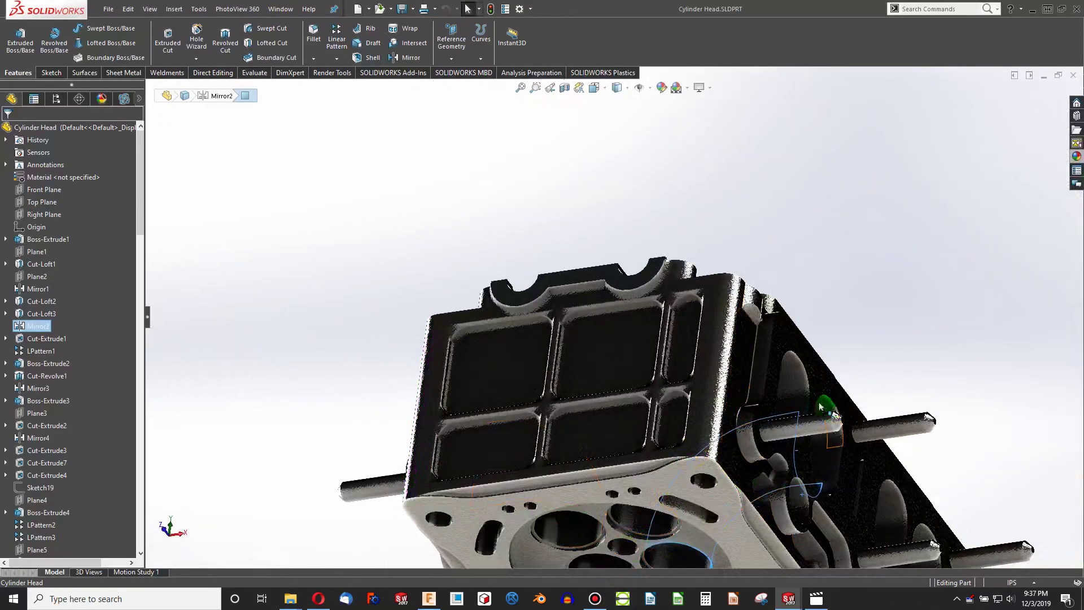
pyautogui.moveTo(821, 407); pyautogui.dragTo(694, 439, button='middle')
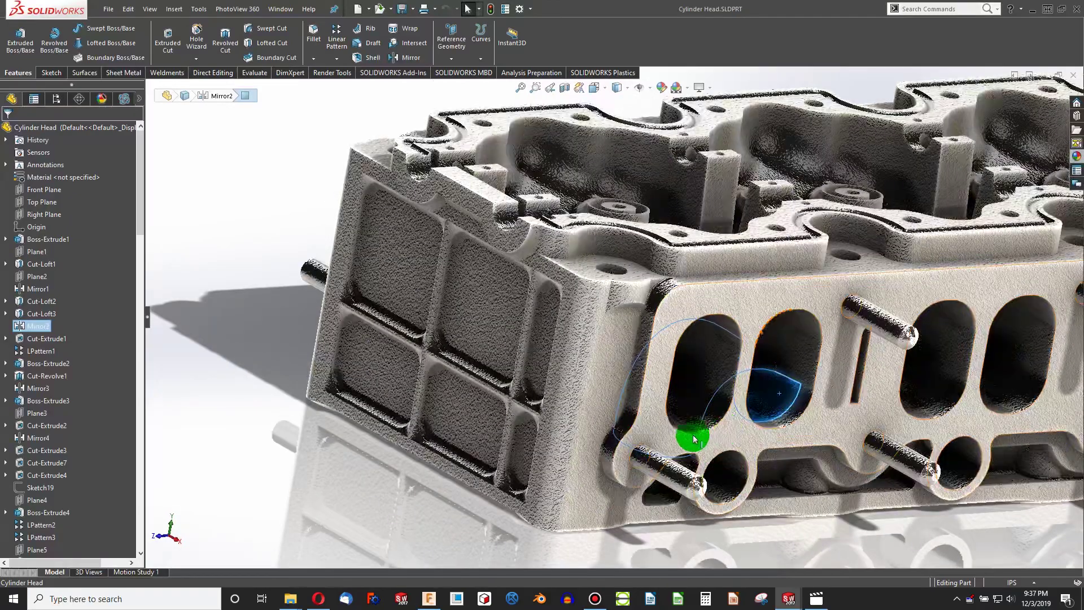
pyautogui.click(687, 442)
pyautogui.click(450, 37)
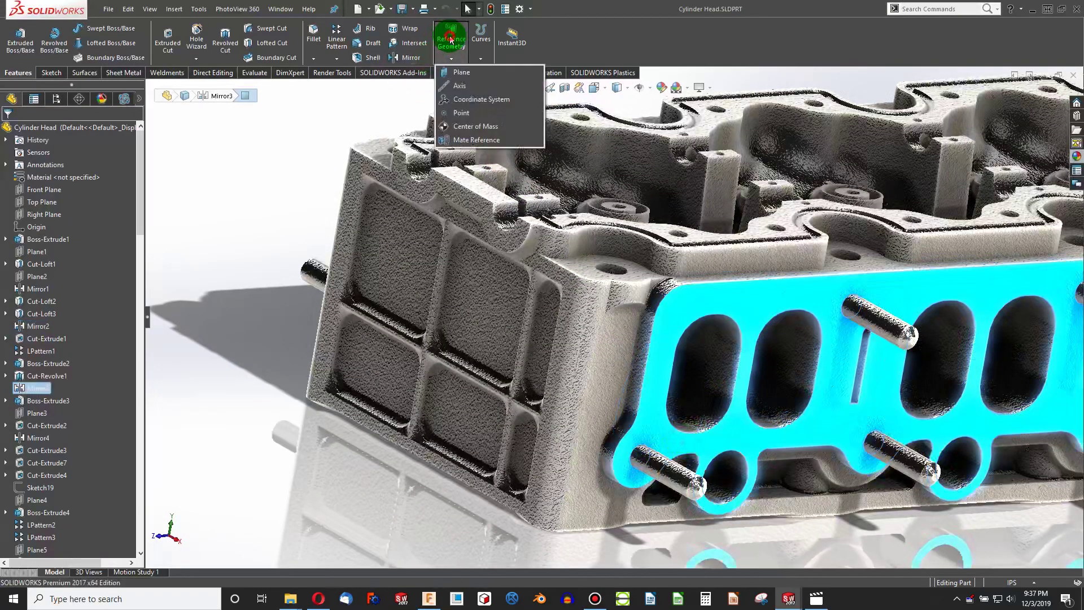
pyautogui.click(459, 73)
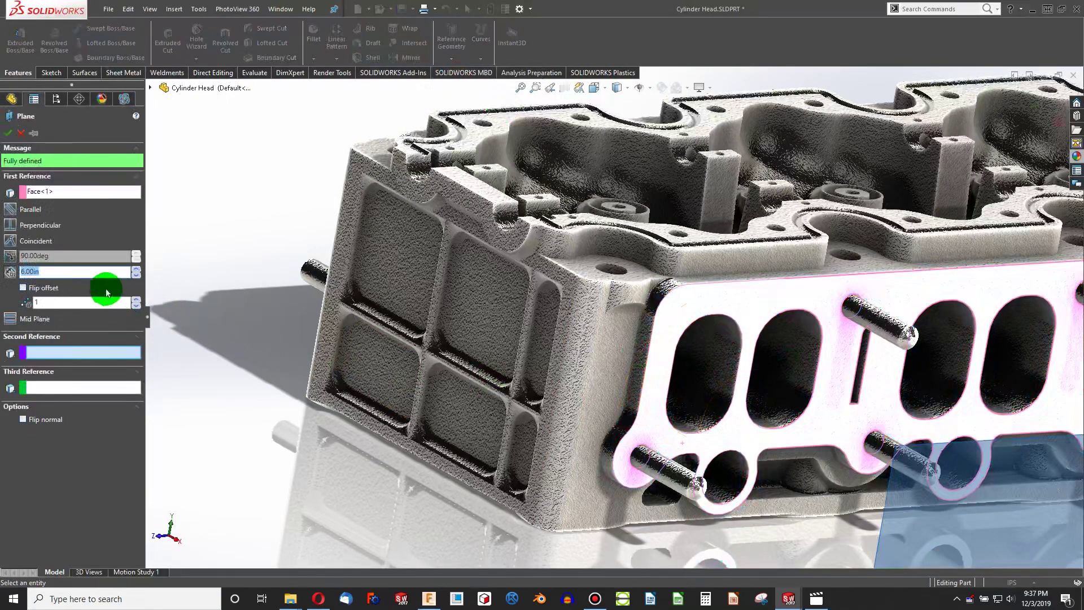
pyautogui.write('0')
pyautogui.press('Return')
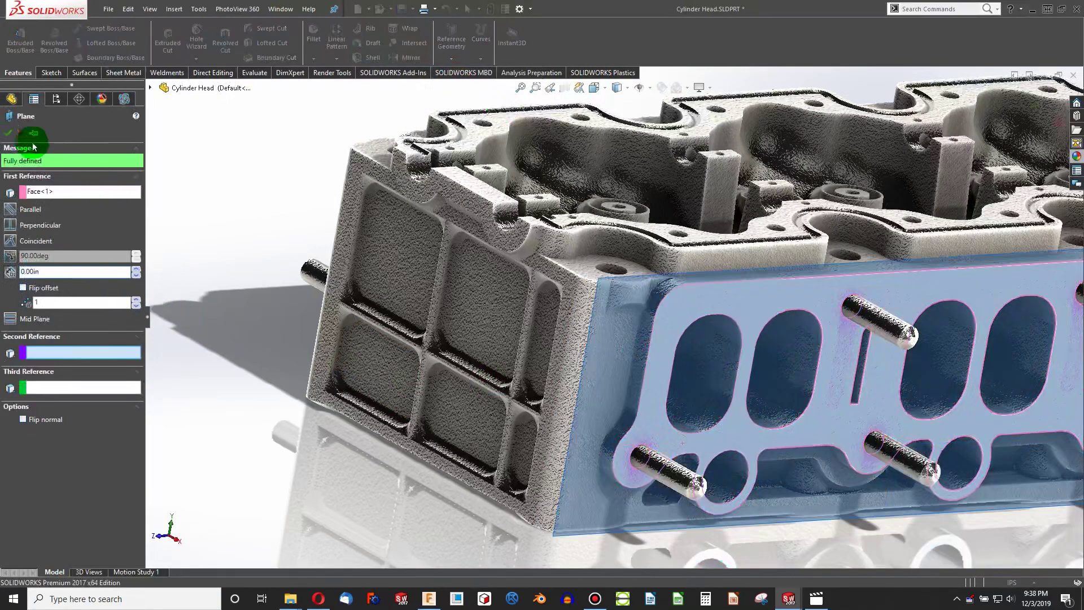
pyautogui.click(8, 132)
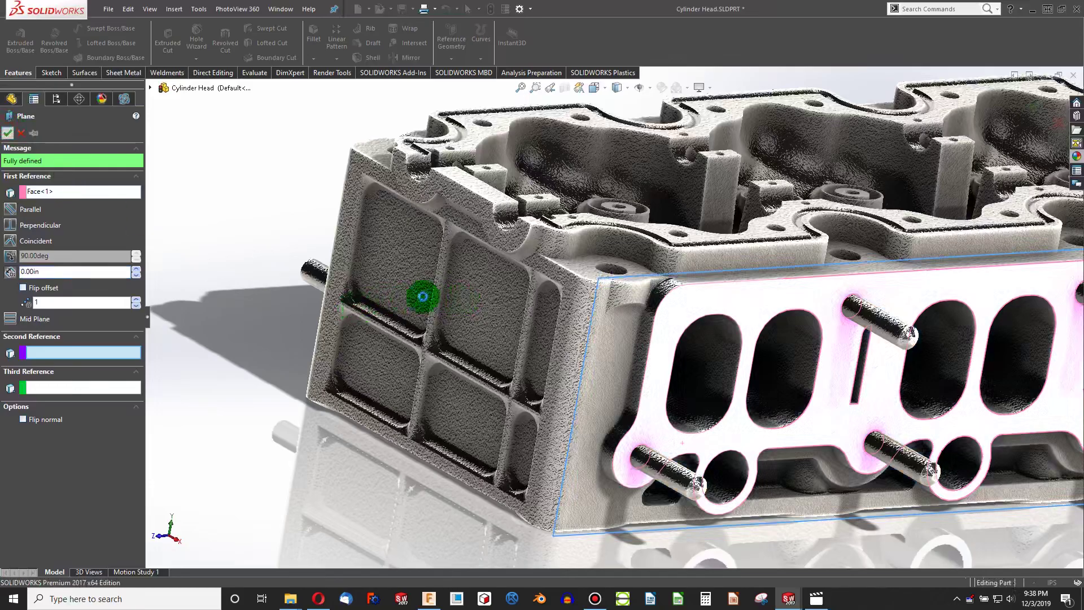
# Create a reference plane at 0 in offset from the opposite side face, around the rectangular ports.
pyautogui.moveTo(423, 296); pyautogui.dragTo(349, 268, button='middle')
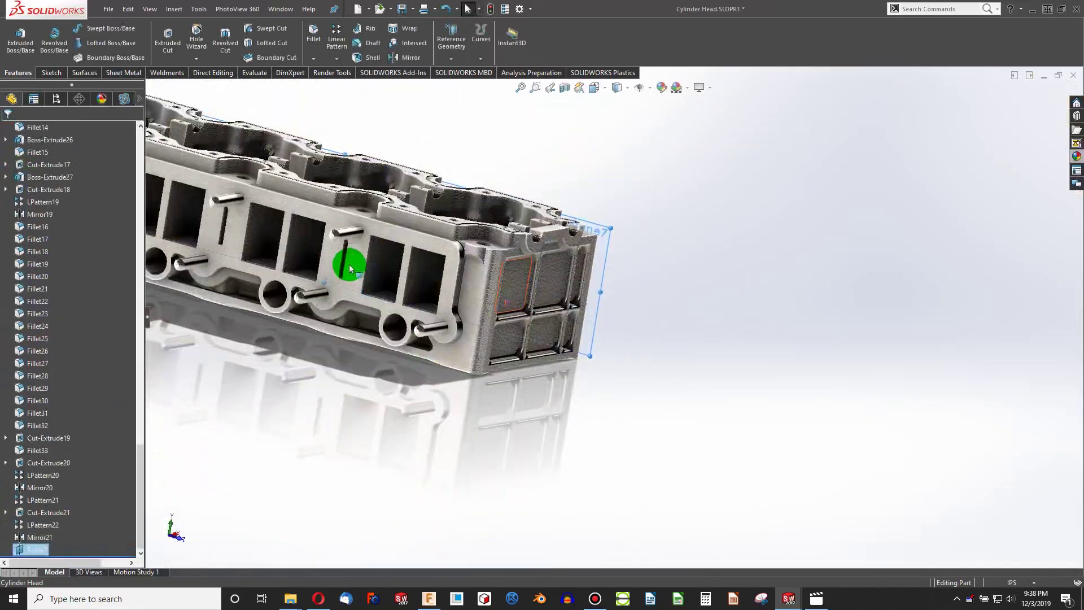
pyautogui.click(348, 256)
pyautogui.click(451, 37)
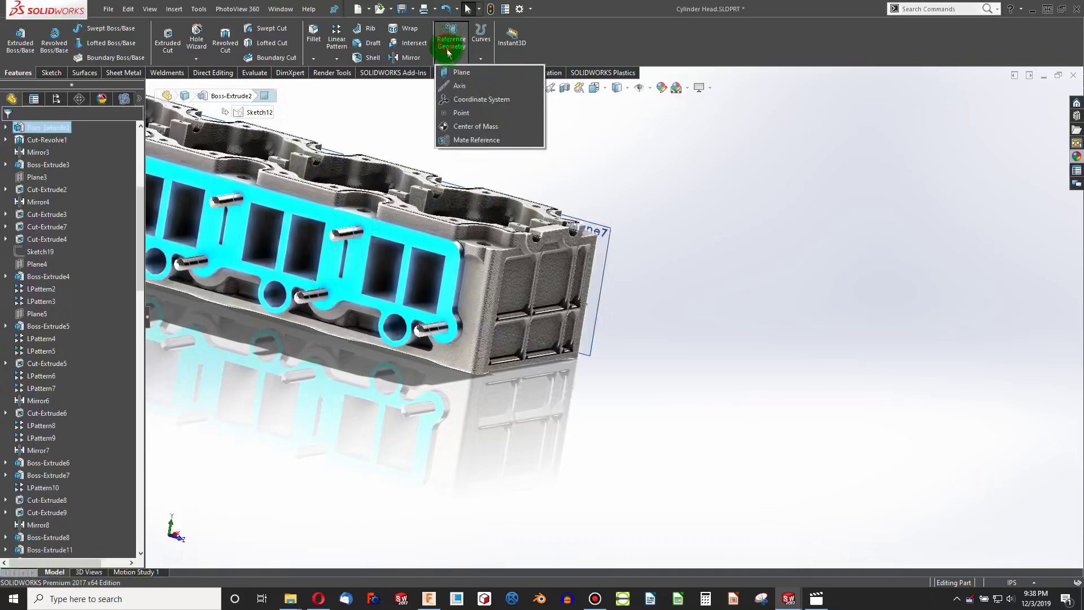
pyautogui.click(457, 73)
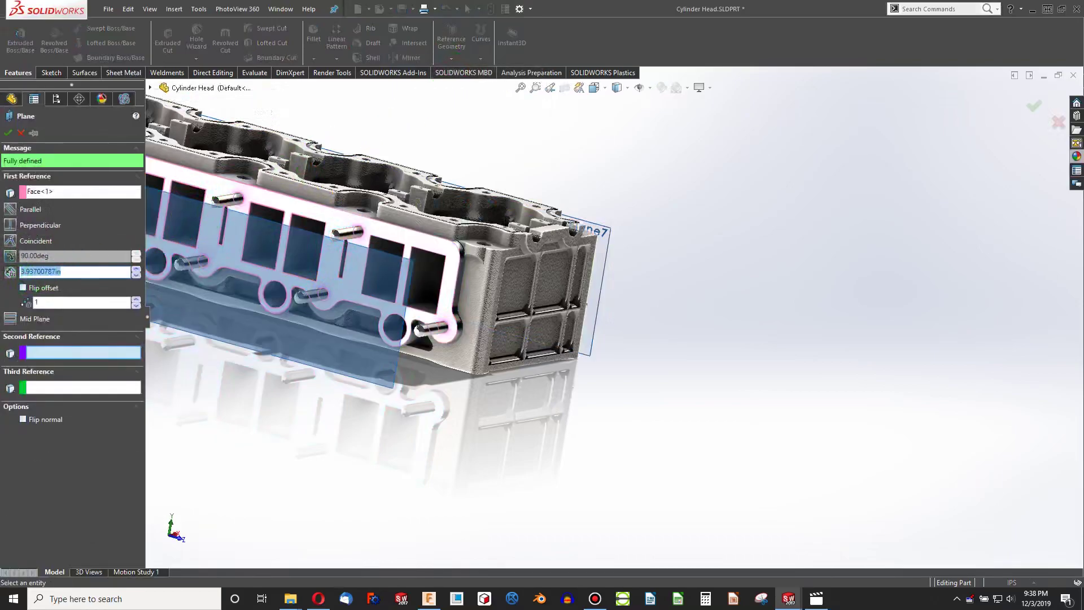
pyautogui.click(12, 130)
pyautogui.click(243, 267)
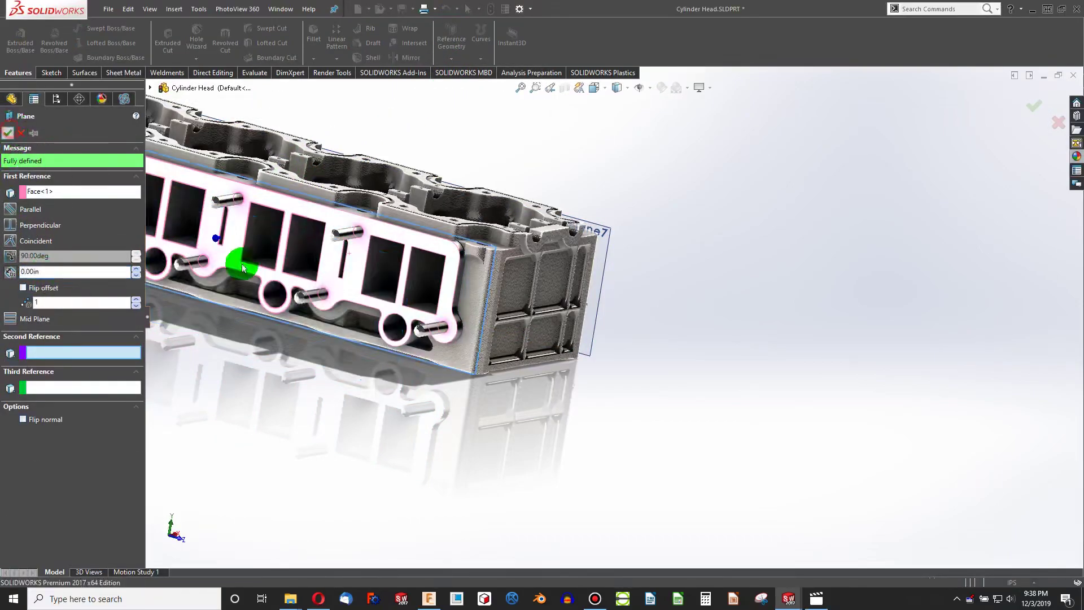
# Create a reference plane at 0 in offset from the cylinder head's underside face around the combustion chambers.
pyautogui.moveTo(423, 297); pyautogui.dragTo(480, 280, button='middle')
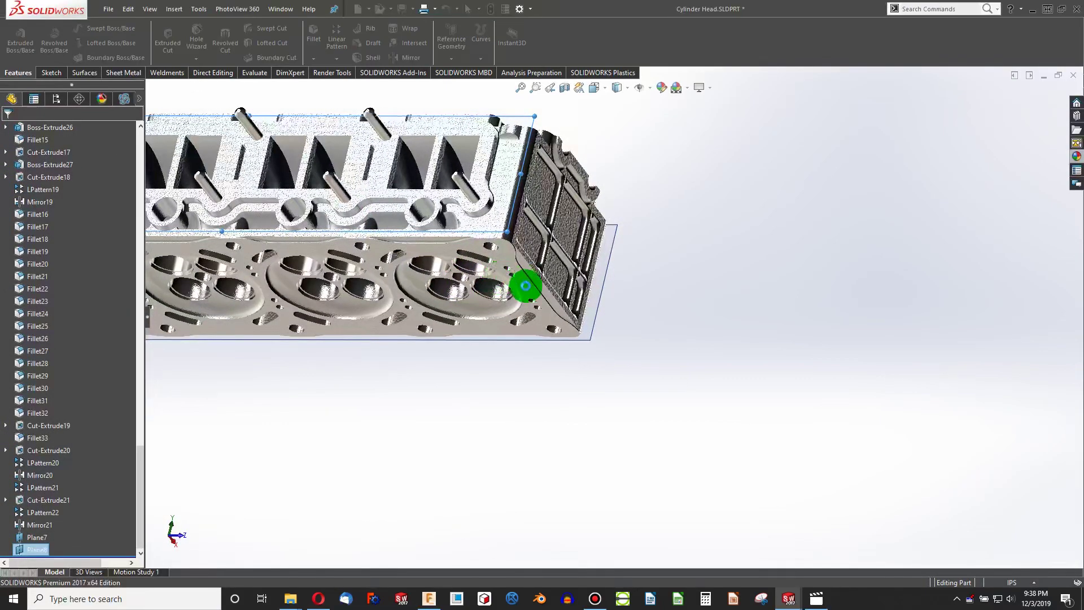
pyautogui.click(525, 286)
pyautogui.click(464, 55)
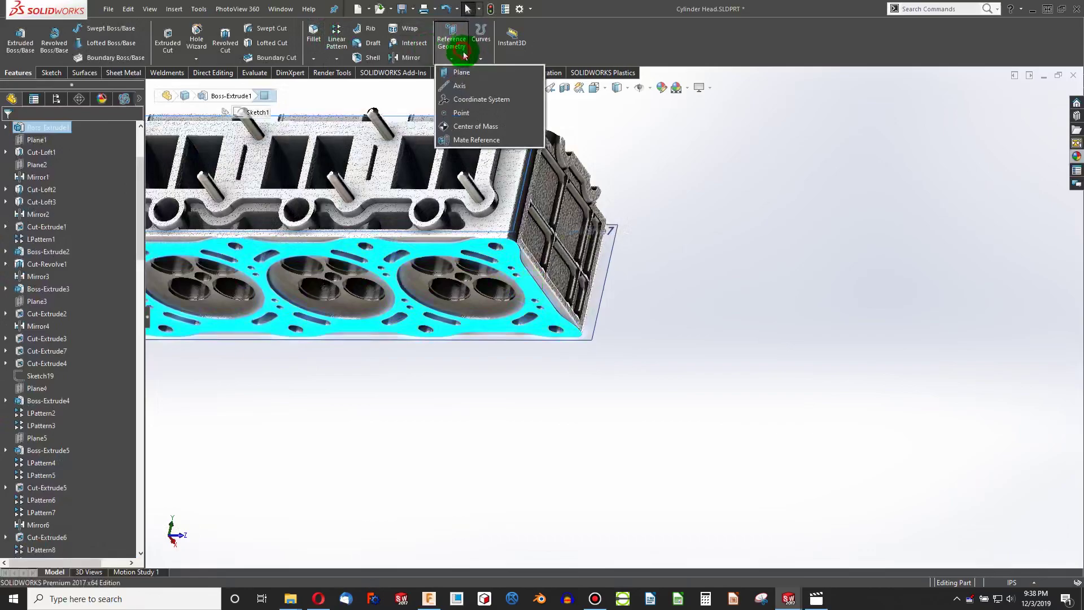
pyautogui.click(461, 72)
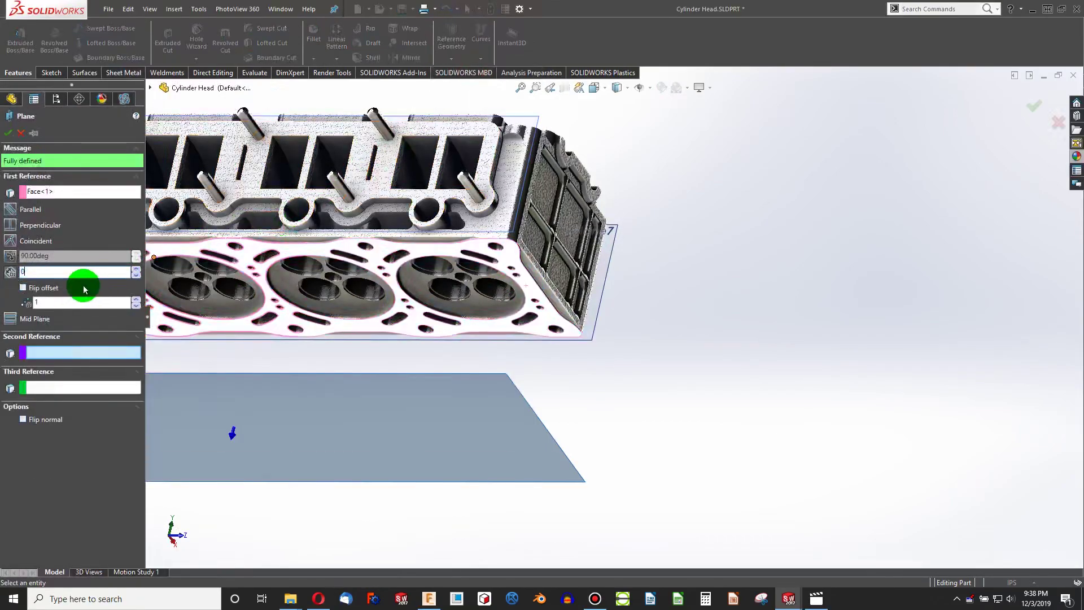
pyautogui.click(9, 132)
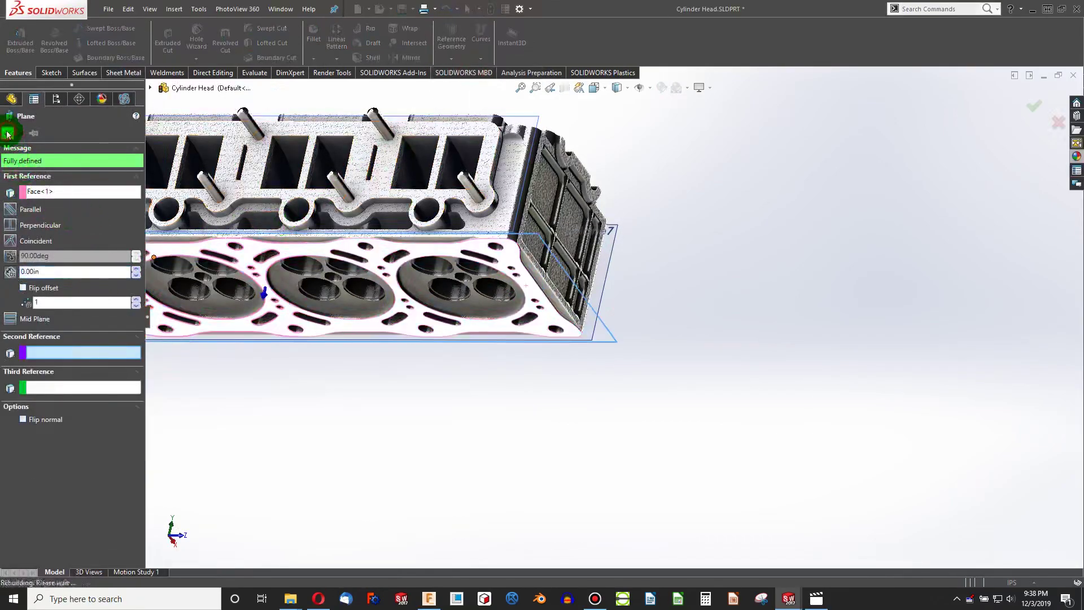
# Create a reference plane at 0 in offset from the ring-shaped end face of a central bore inside the head's upper cavity.
pyautogui.moveTo(500, 499); pyautogui.dragTo(536, 389, button='middle')
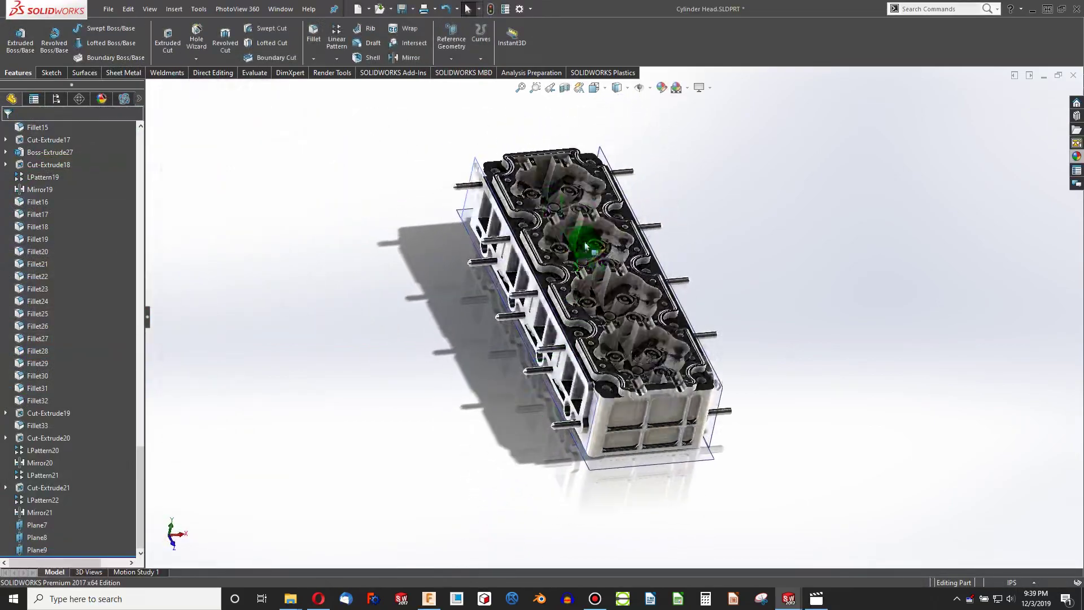
pyautogui.scroll(-7, 586, 244)
pyautogui.click(534, 211)
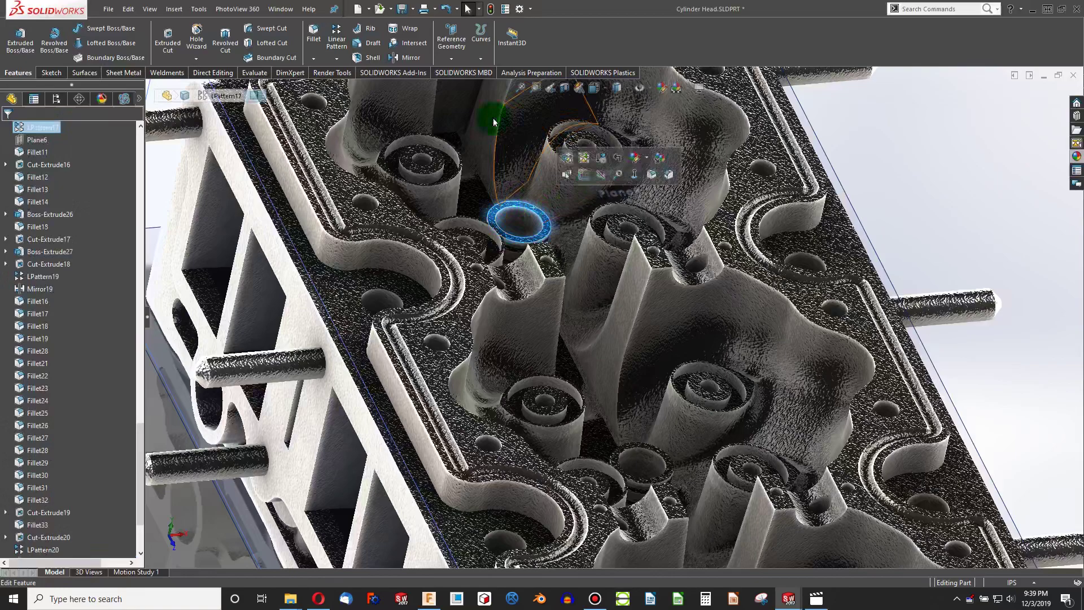
pyautogui.click(451, 36)
pyautogui.click(466, 77)
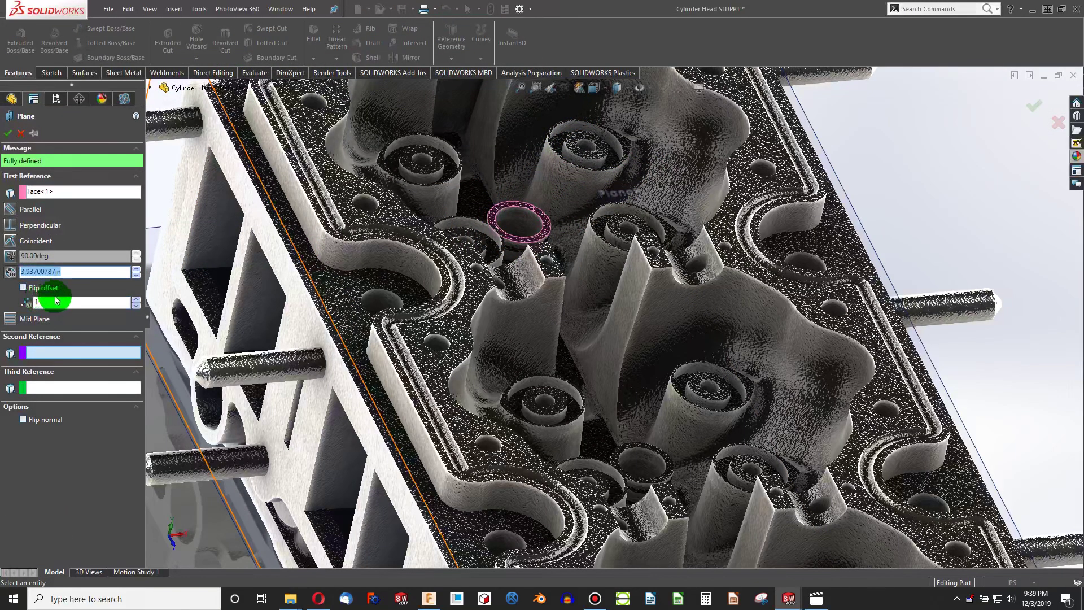
pyautogui.write('0')
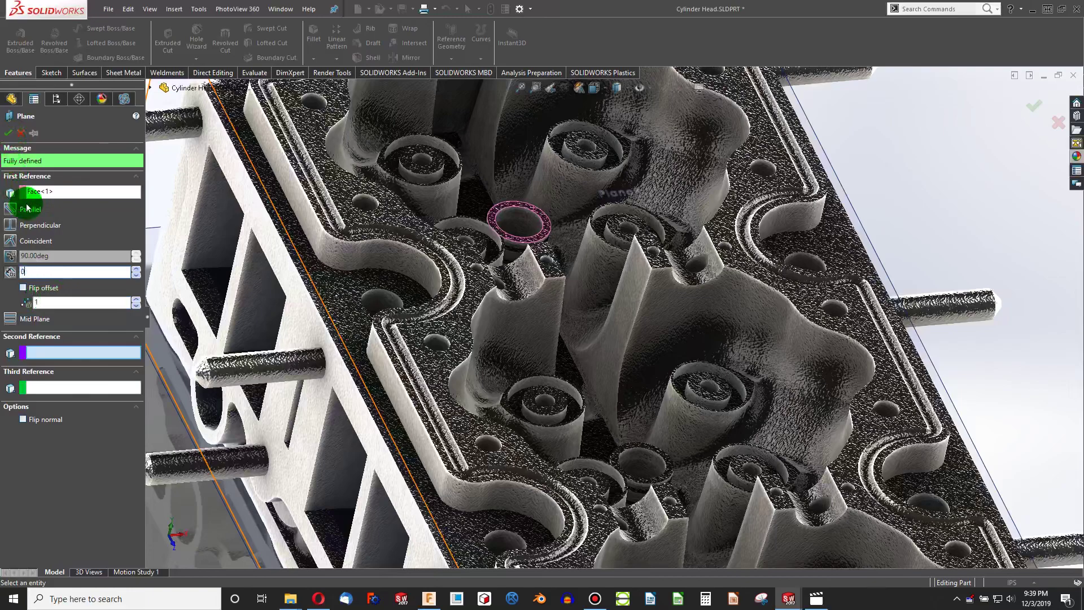
pyautogui.click(7, 134)
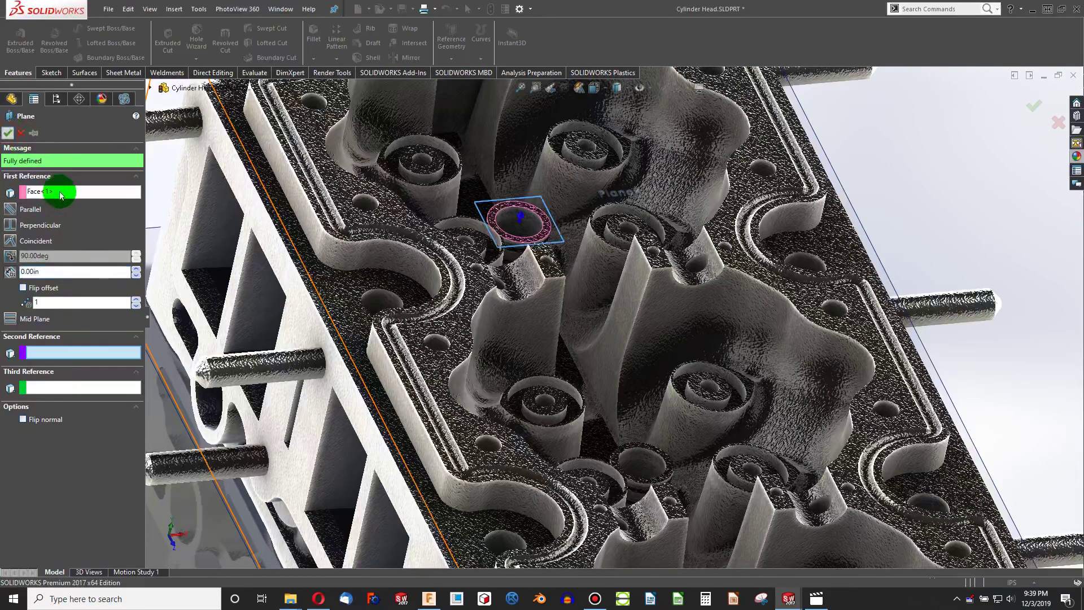
# Accept the plane on the central bore's ring-shaped end face and stretch its border past both ends of the cylinder head.
pyautogui.press('Return')
pyautogui.scroll(5, 462, 278)
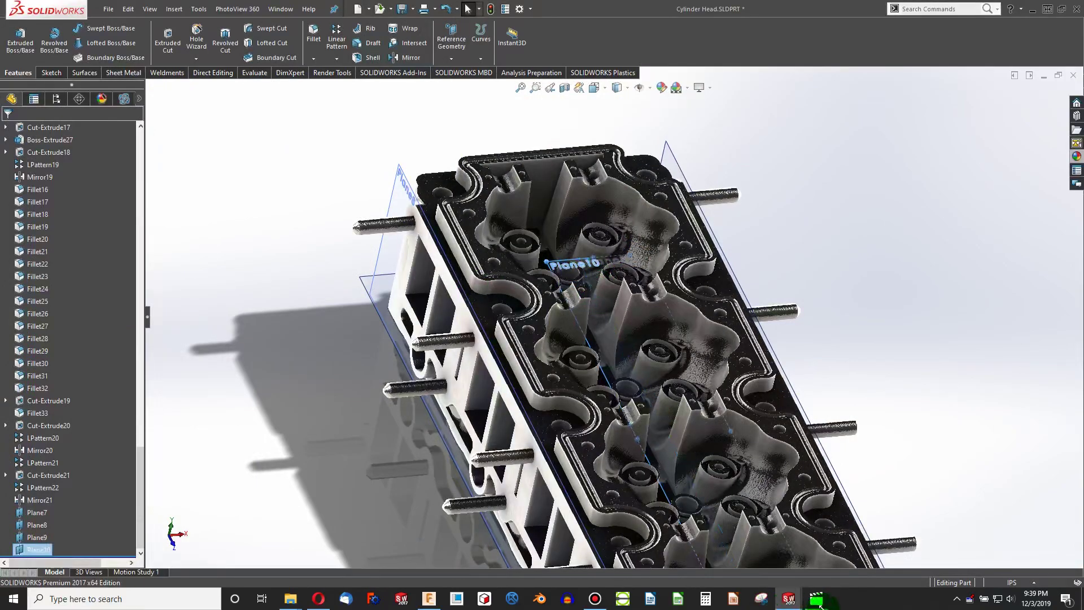
pyautogui.scroll(5, 679, 482)
pyautogui.scroll(-4, 679, 481)
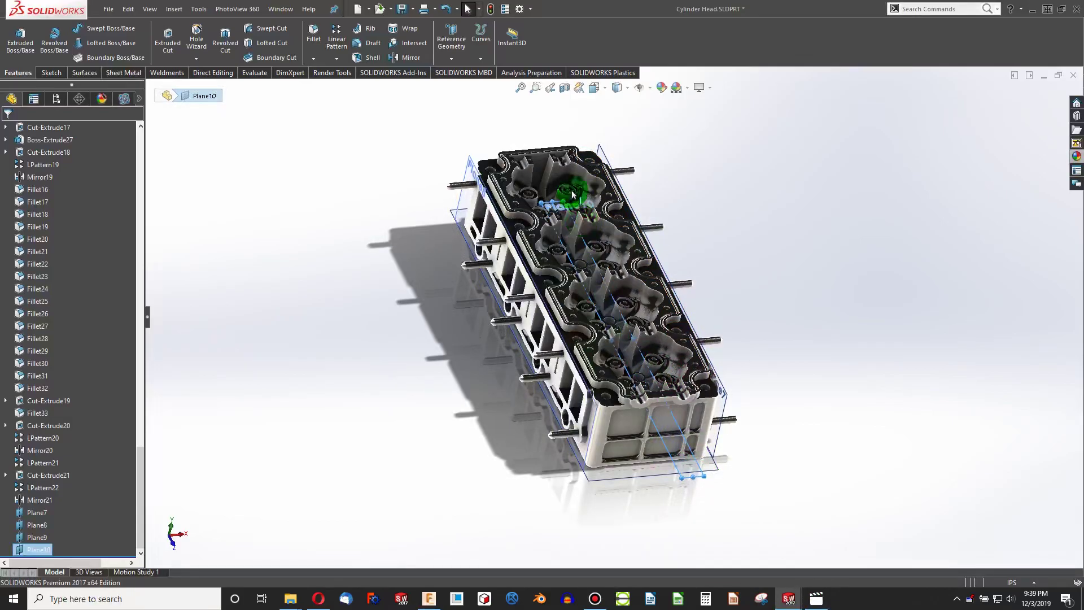
pyautogui.moveTo(540, 200); pyautogui.dragTo(508, 154)
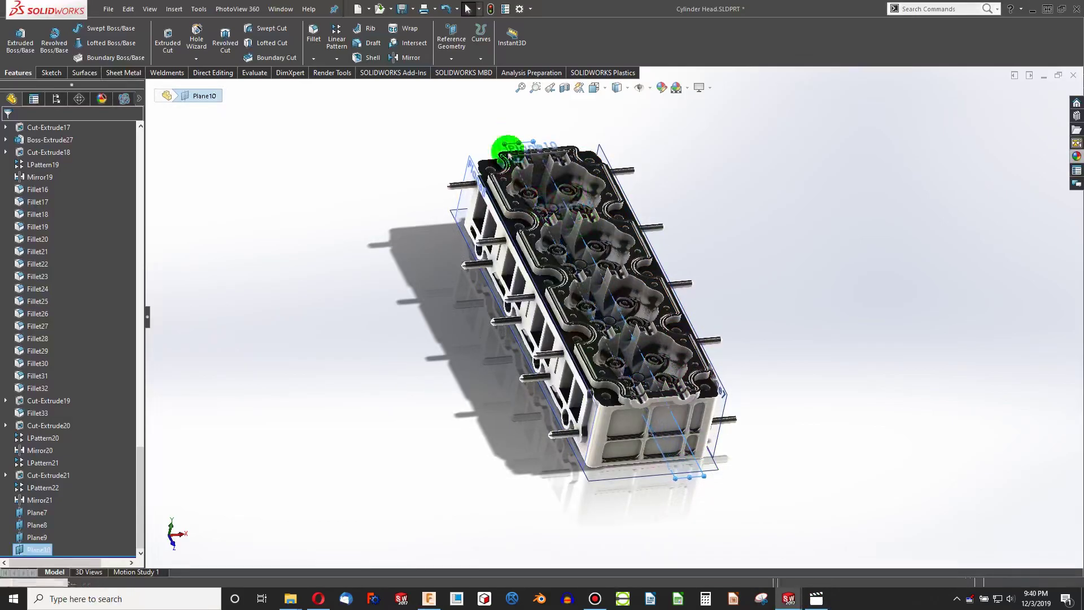
# Create a reference plane at 0 in offset from the inner ring-shaped top face of a valve tower on the rectangular-port side.
pyautogui.scroll(-6, 542, 218)
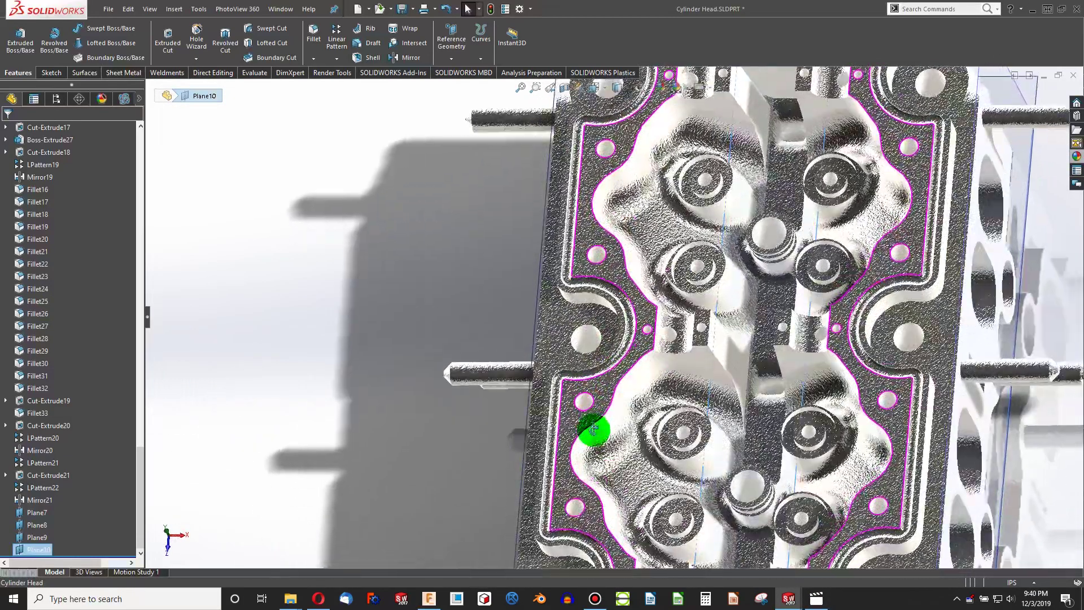
pyautogui.moveTo(594, 429); pyautogui.dragTo(605, 362, button='middle')
pyautogui.scroll(4, 604, 259)
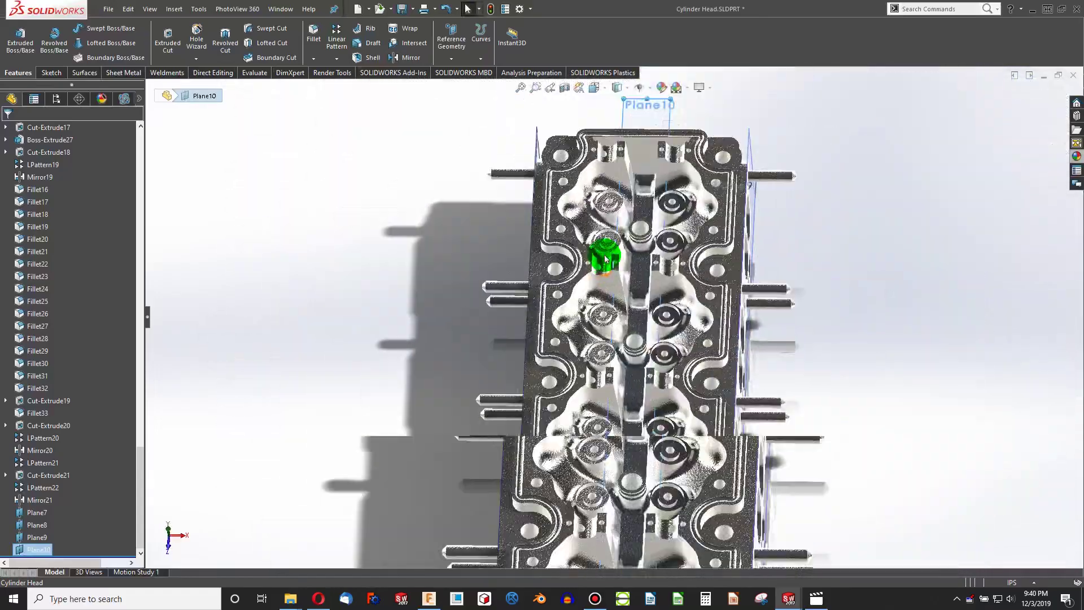
pyautogui.scroll(4, 605, 258)
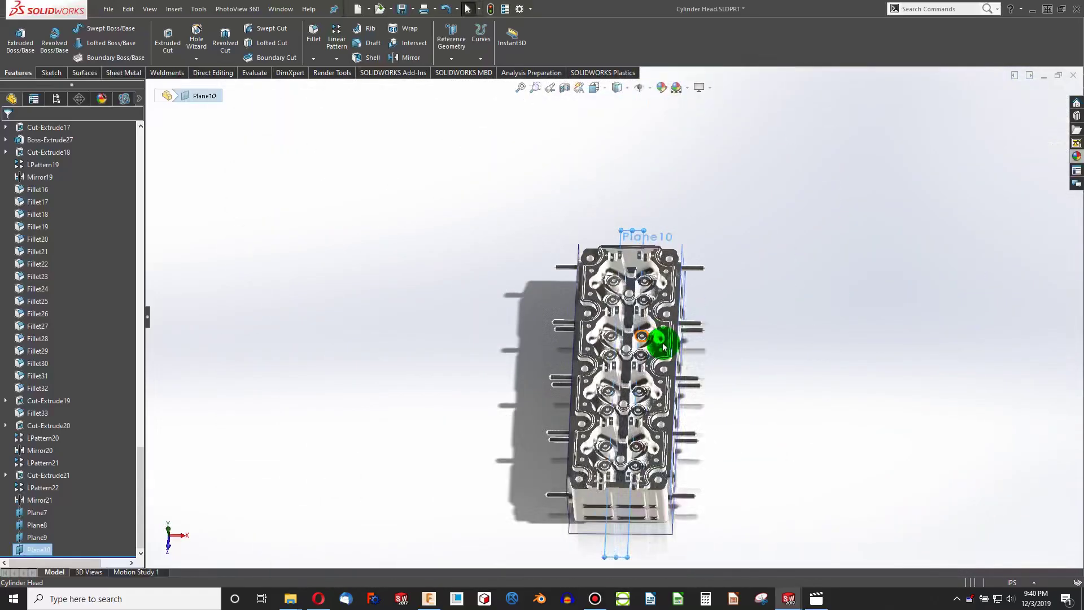
pyautogui.scroll(-5, 661, 345)
pyautogui.moveTo(634, 435); pyautogui.dragTo(453, 287, button='middle')
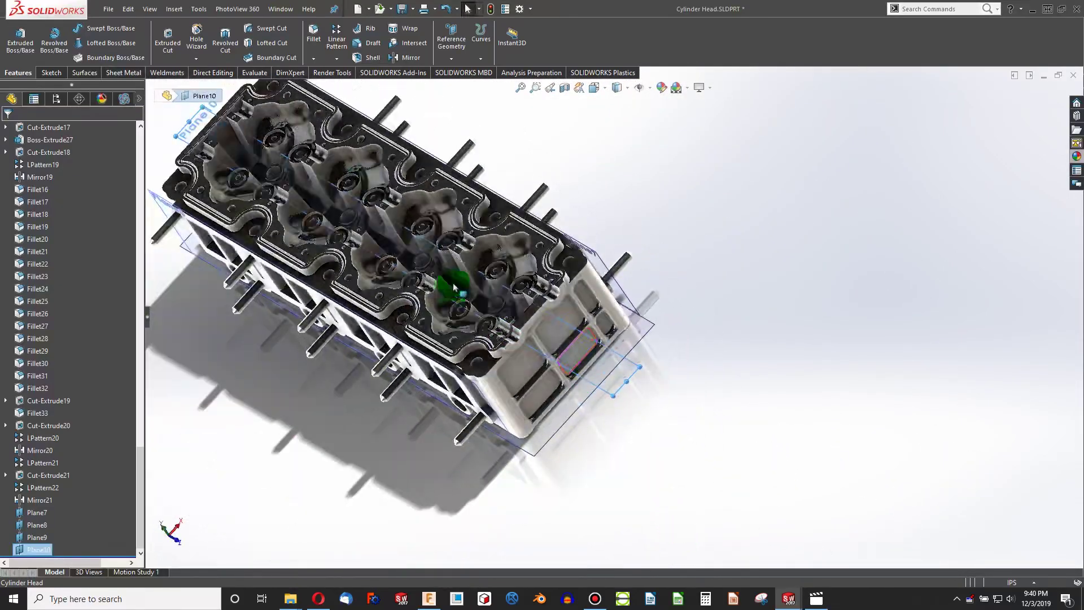
pyautogui.scroll(-6, 453, 287)
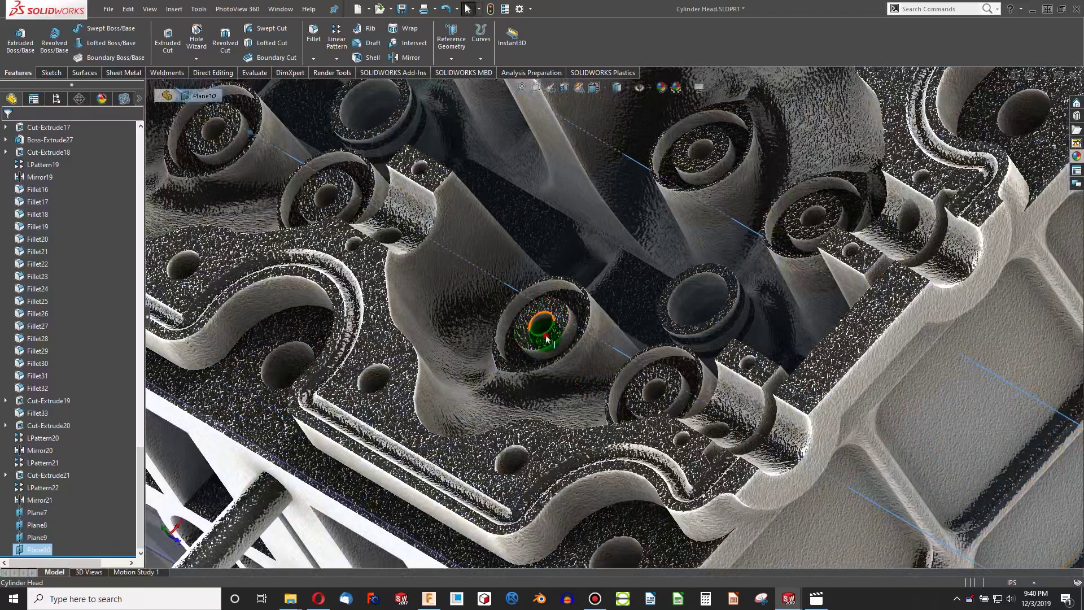
pyautogui.click(546, 338)
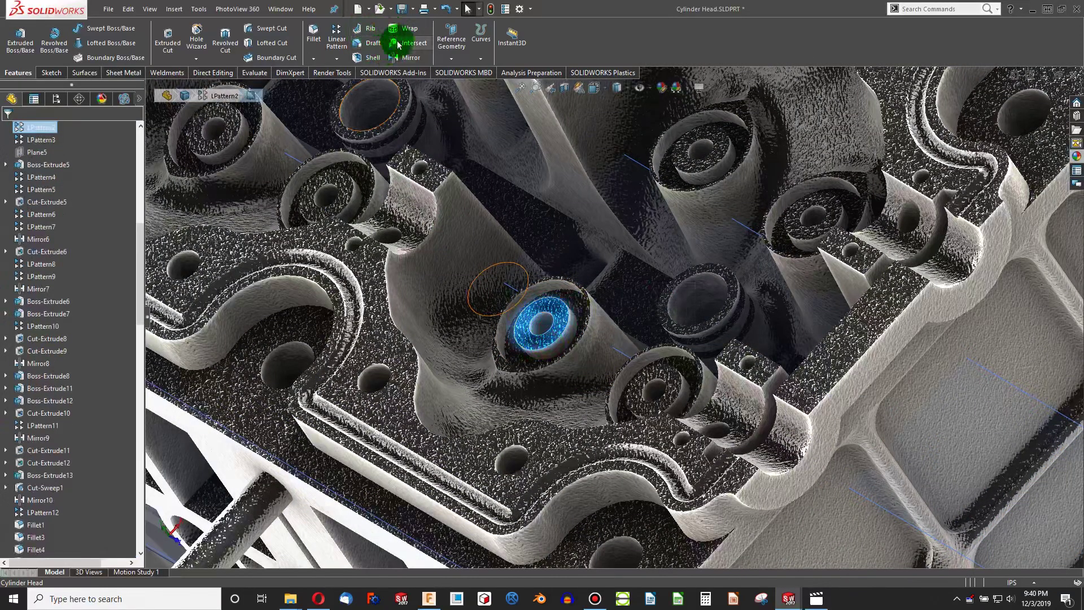
pyautogui.click(451, 35)
pyautogui.click(453, 72)
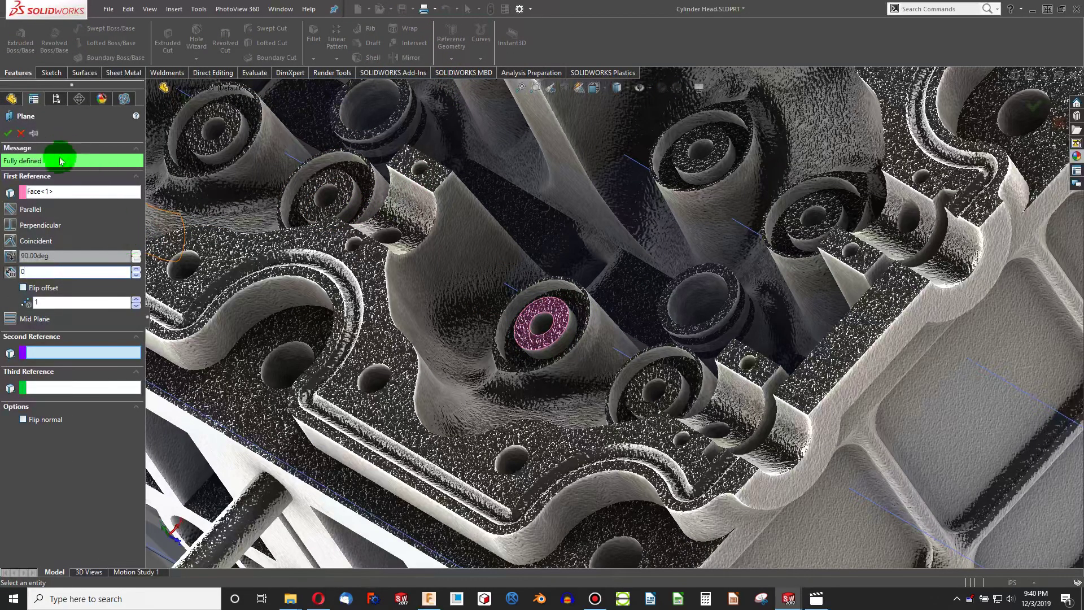
pyautogui.press('Return')
# Create a reference plane at 0 in offset from the inner ring-shaped top face of a valve tower across the cavity.
pyautogui.click(676, 153)
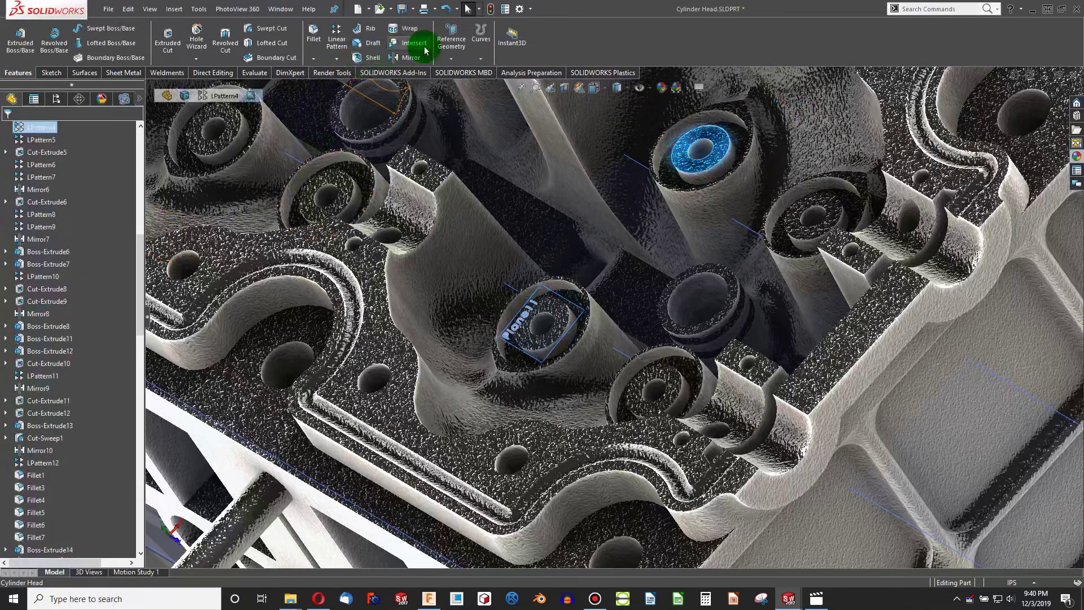
pyautogui.click(451, 38)
pyautogui.click(458, 69)
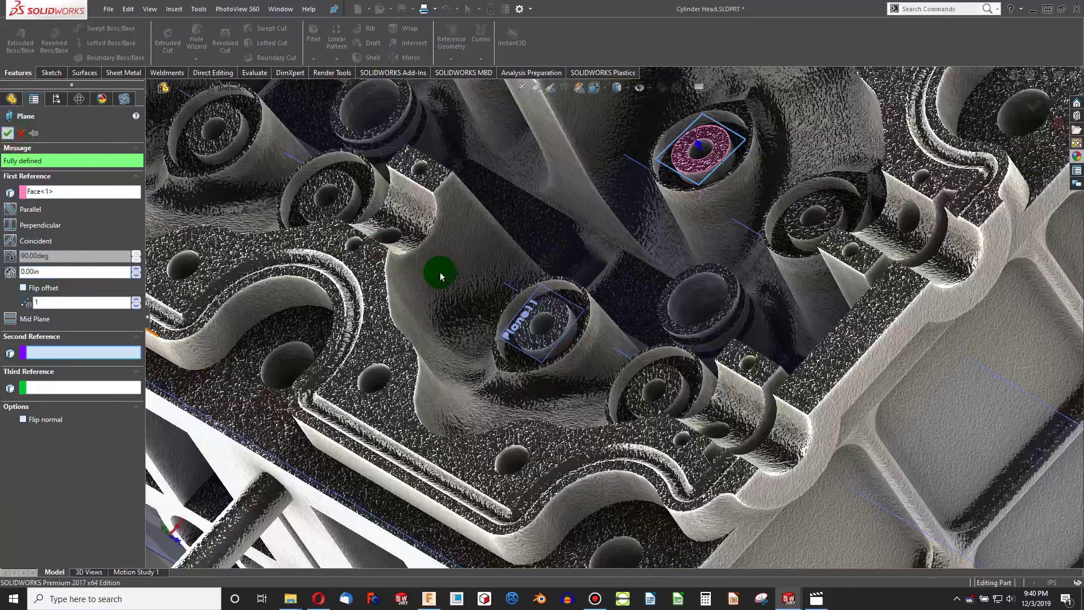
pyautogui.moveTo(569, 280); pyautogui.dragTo(602, 277, button='middle')
pyautogui.press('Return')
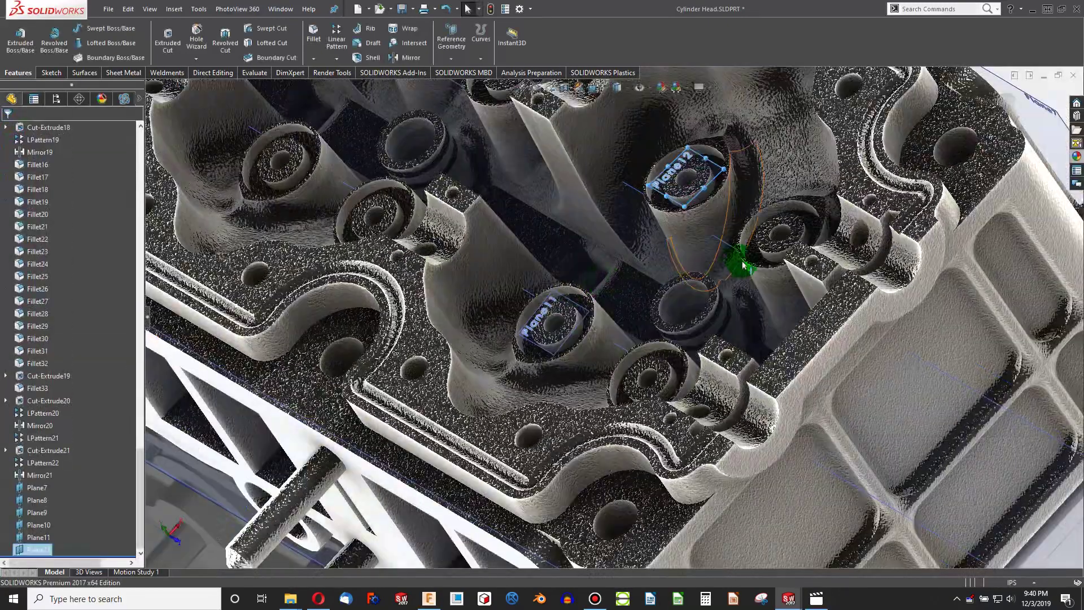
pyautogui.moveTo(741, 261); pyautogui.dragTo(639, 192, button='middle')
pyautogui.scroll(-5, 638, 191)
pyautogui.click(598, 327)
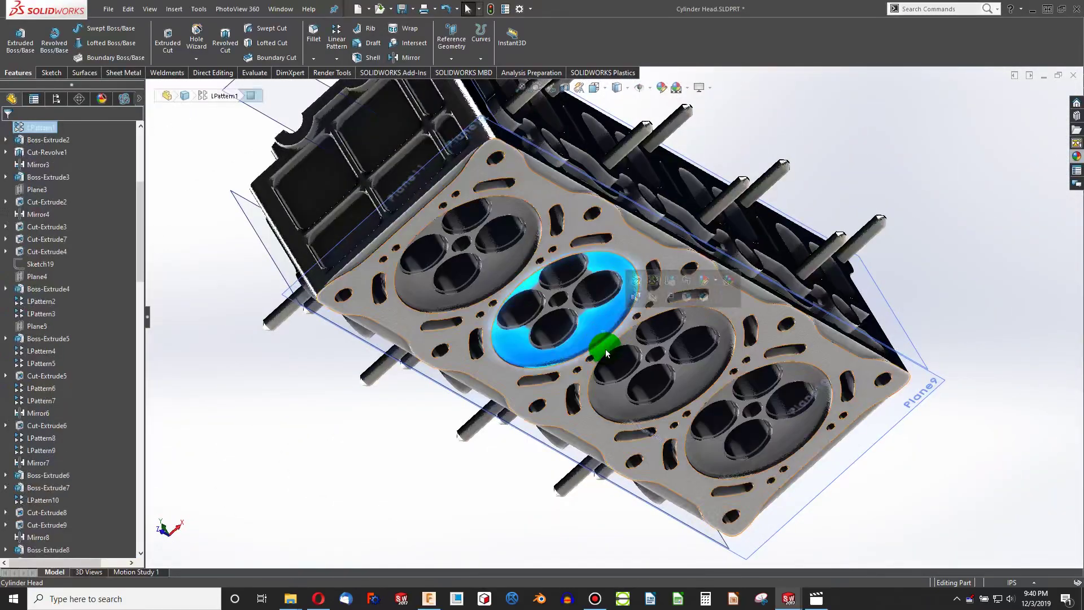
pyautogui.moveTo(598, 327)
pyautogui.mouseDown(button='middle')
pyautogui.moveTo(624, 315)
pyautogui.moveTo(624, 243)
pyautogui.moveTo(601, 175)
pyautogui.moveTo(699, 266)
pyautogui.moveTo(414, 166)
pyautogui.moveTo(245, 148)
pyautogui.mouseUp(button='middle')
pyautogui.click(244, 144)
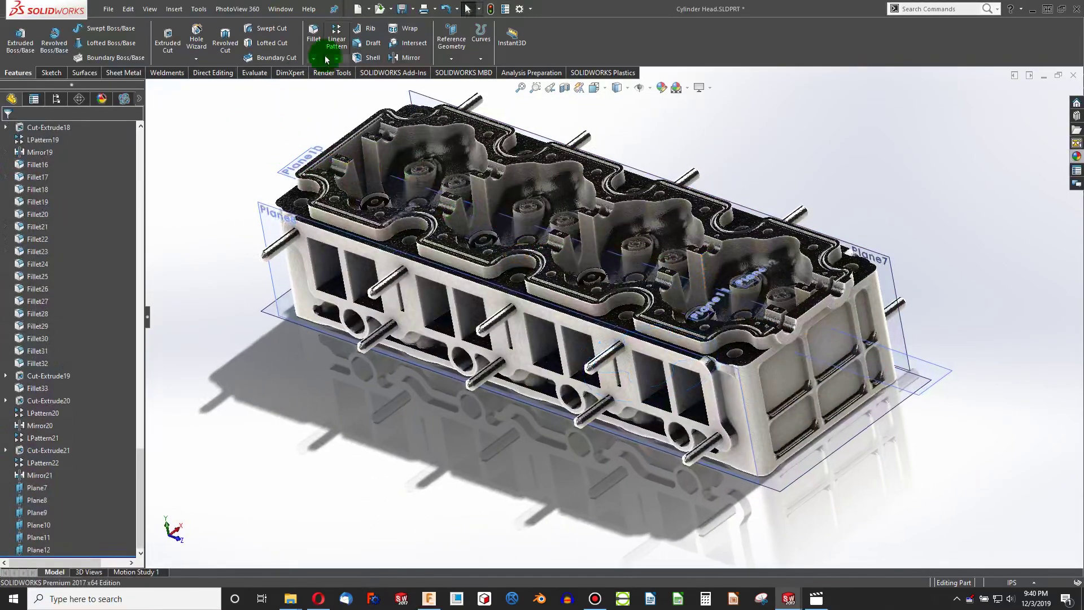
# Compute the Intersect regions of the six new reference planes and the cylinder head body using the Create both option.
pyautogui.click(37, 488)
pyautogui.keyDown('ctrl'); pyautogui.click(36, 500); pyautogui.keyUp('ctrl')
pyautogui.keyDown('ctrl'); pyautogui.click(37, 510); pyautogui.keyUp('ctrl')
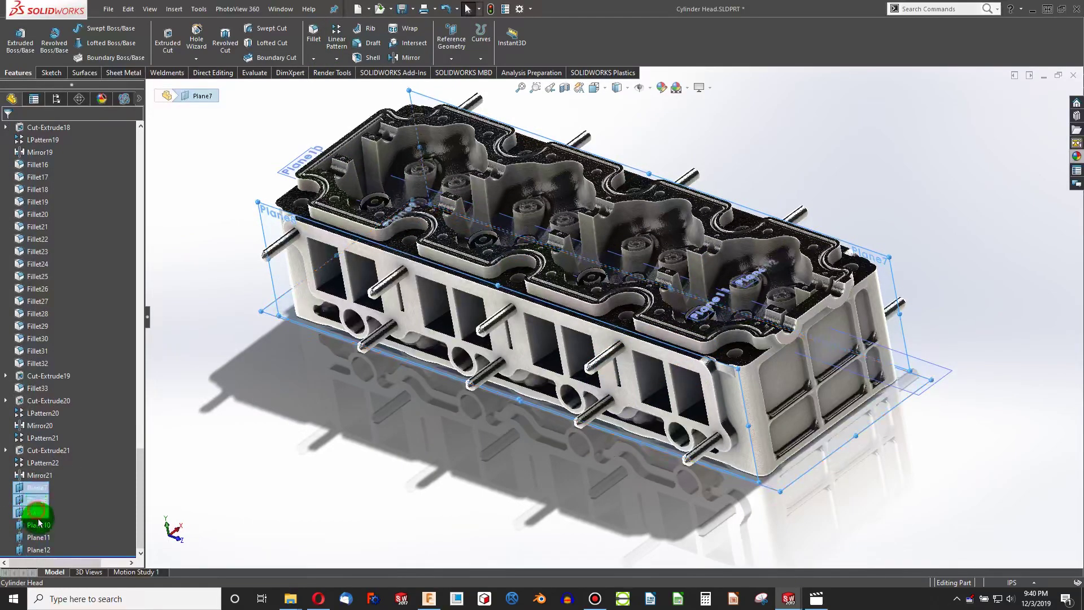
pyautogui.keyDown('ctrl'); pyautogui.click(39, 525); pyautogui.keyUp('ctrl')
pyautogui.keyDown('ctrl'); pyautogui.click(44, 538); pyautogui.keyUp('ctrl')
pyautogui.keyDown('ctrl'); pyautogui.click(45, 549); pyautogui.keyUp('ctrl')
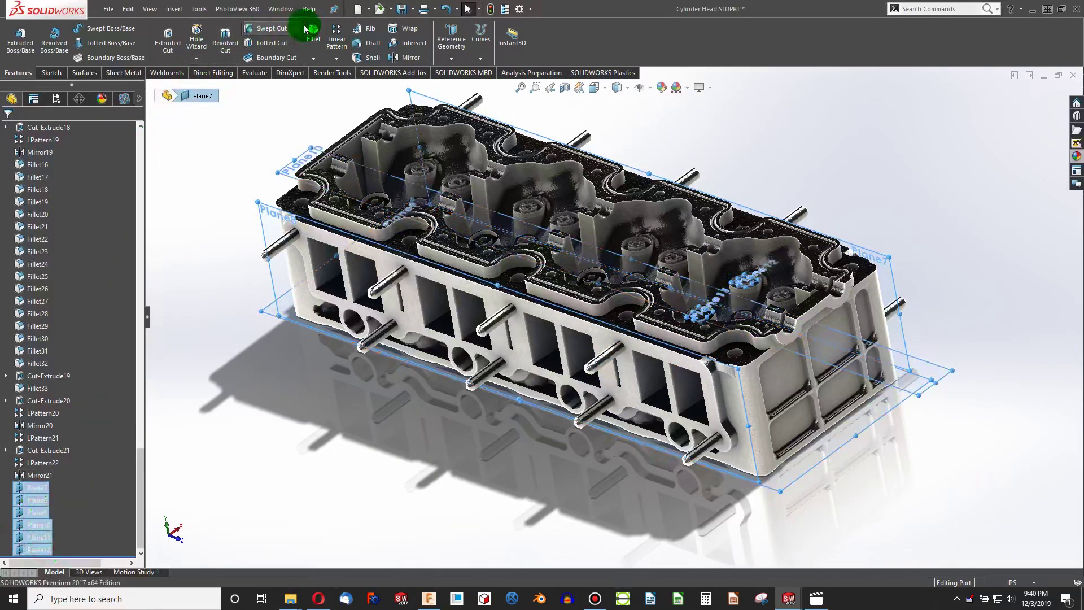
pyautogui.click(417, 44)
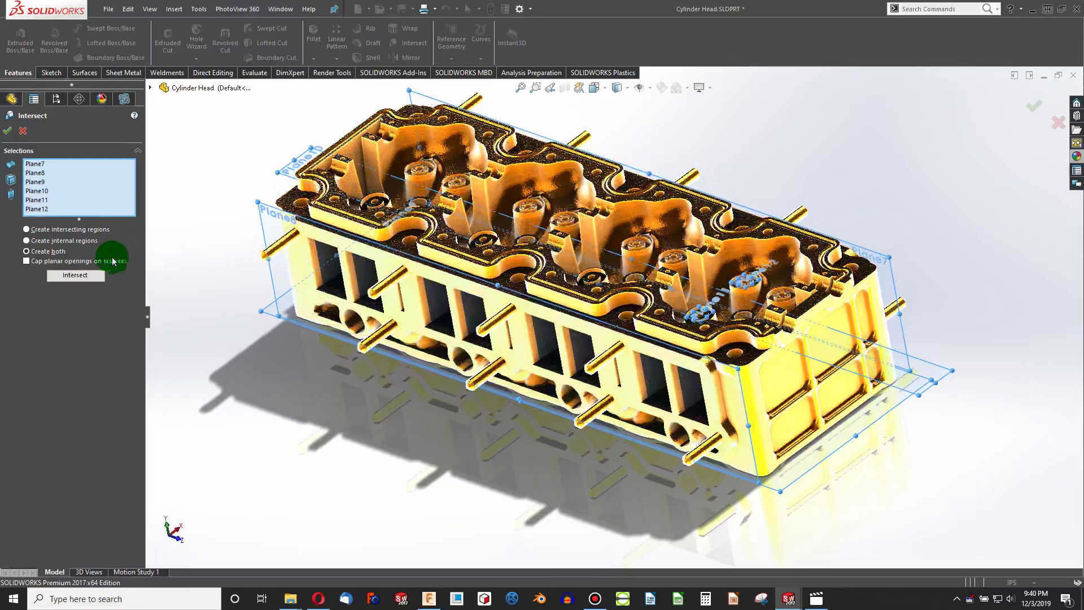
pyautogui.click(271, 221)
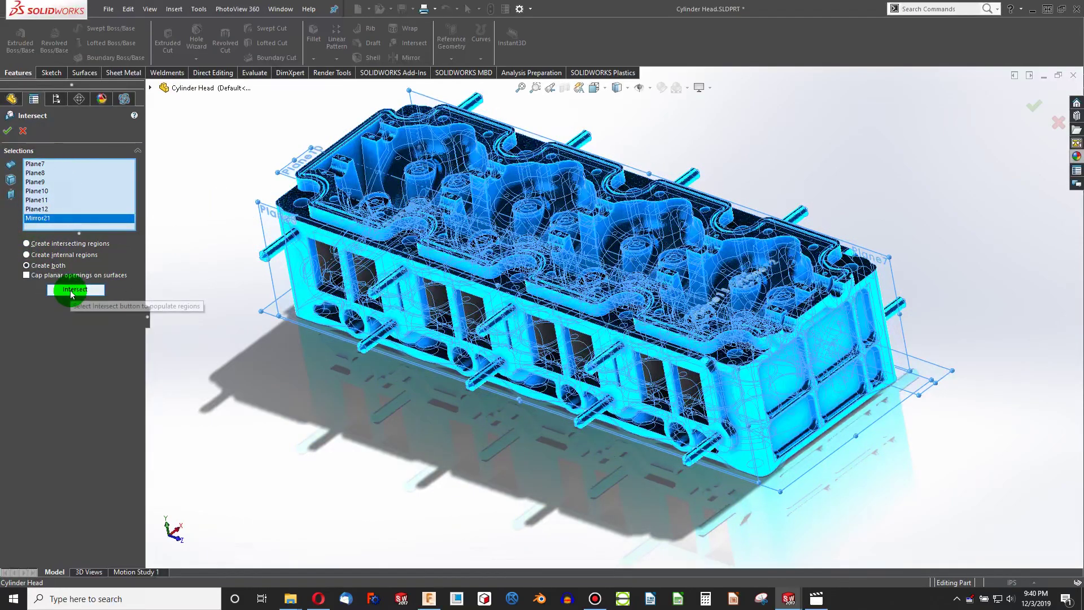
pyautogui.click(72, 293)
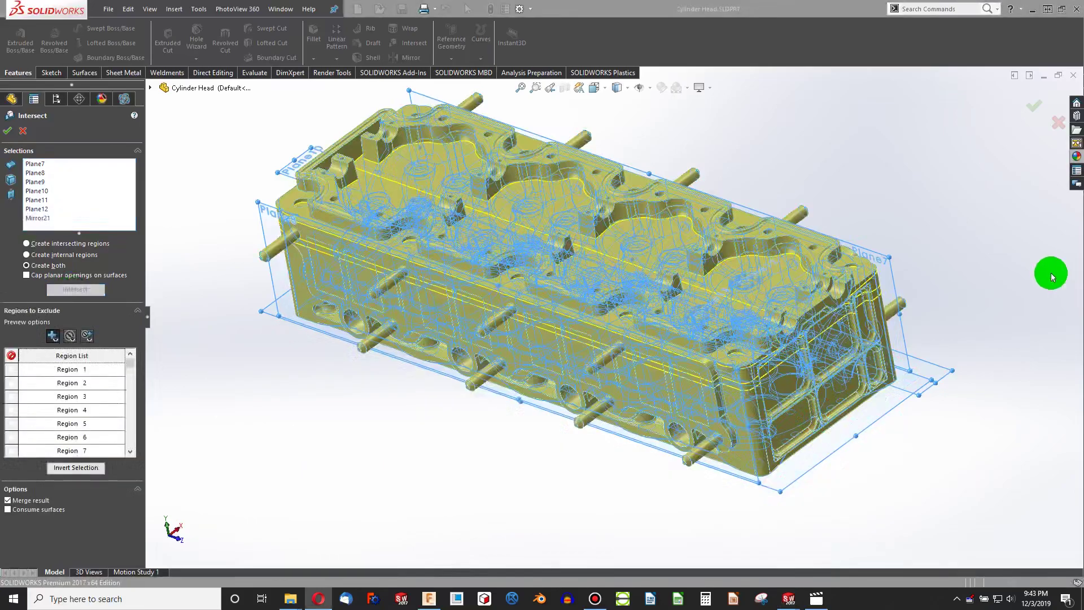
# Examine the computed region preview around the rectangular ports, the studs and the end of the cylinder head.
pyautogui.scroll(1, 951, 311)
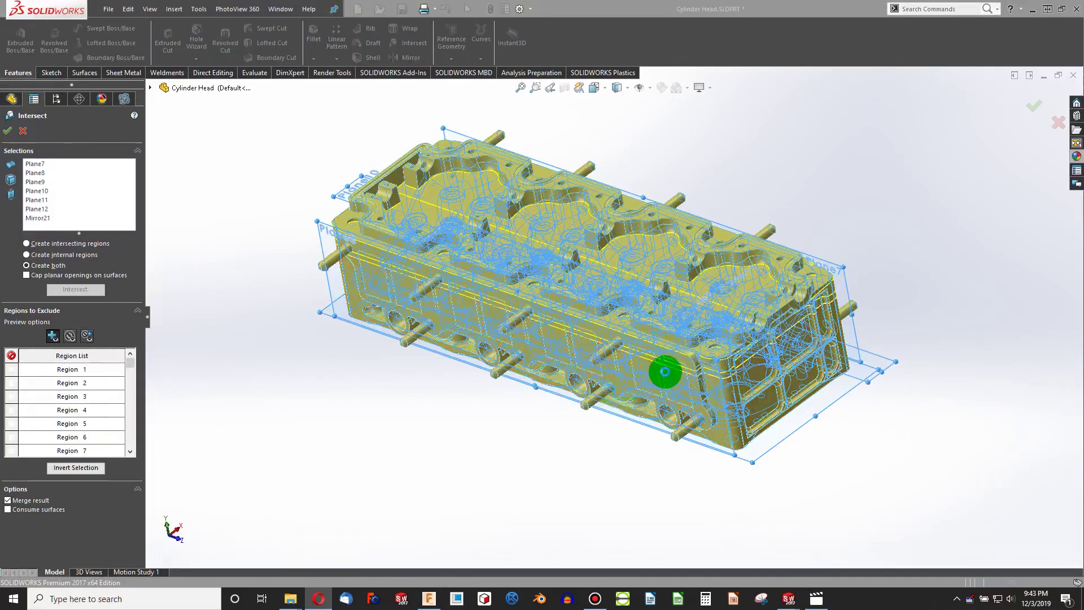
pyautogui.scroll(-3, 665, 372)
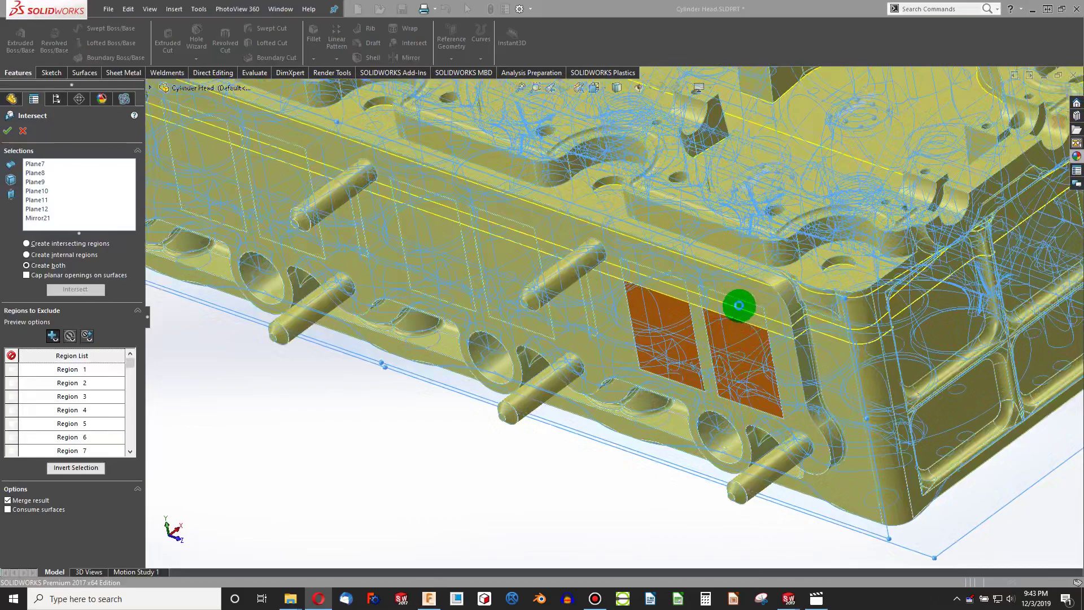
pyautogui.scroll(-2, 685, 330)
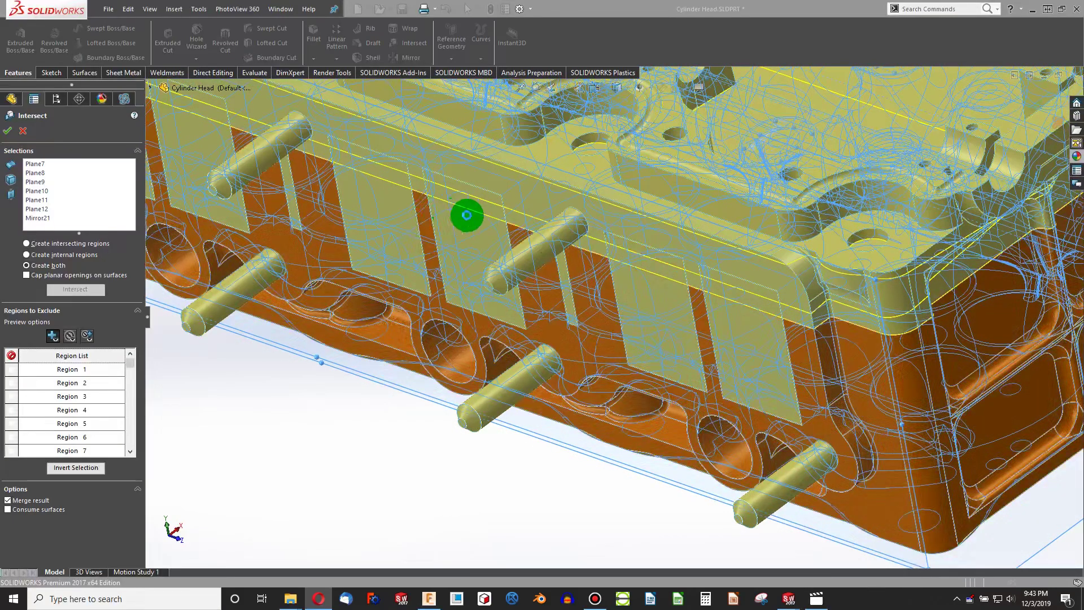
pyautogui.moveTo(477, 231)
pyautogui.mouseDown(button='middle')
pyautogui.moveTo(491, 138)
pyautogui.moveTo(405, 141)
pyautogui.mouseUp(button='middle')
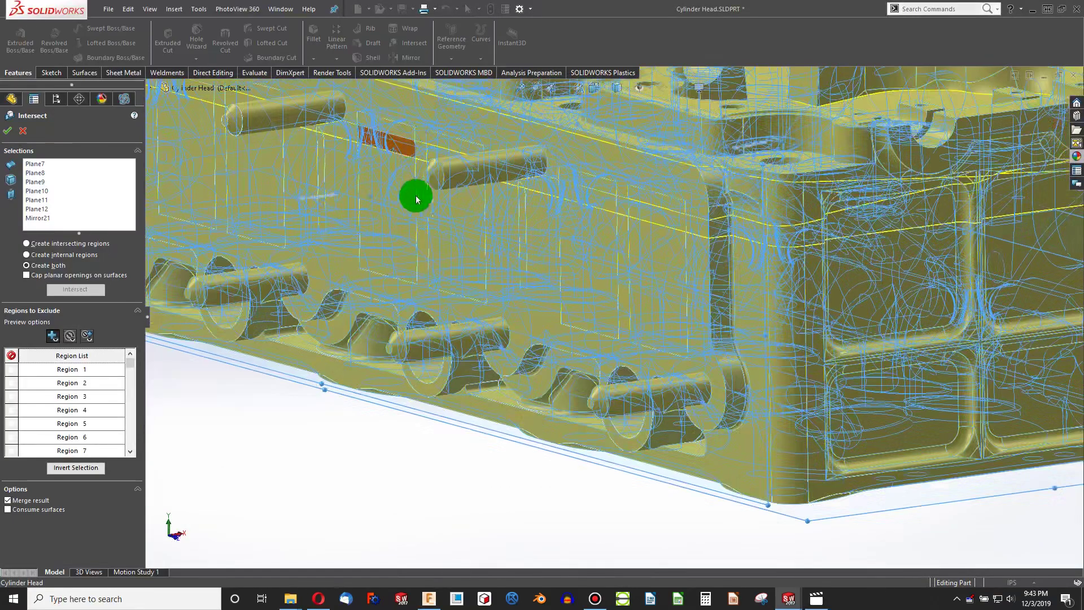
pyautogui.press('f')
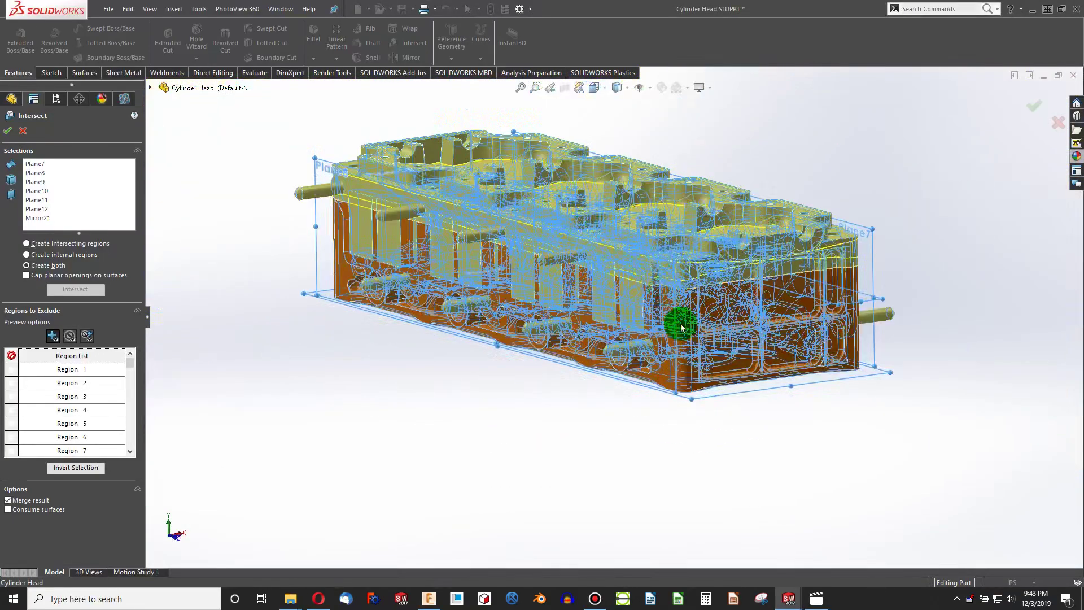
pyautogui.scroll(2, 682, 327)
pyautogui.moveTo(679, 339); pyautogui.dragTo(675, 395, button='middle')
# Try excluding regions of the head in the Intersect preview, including Regions 65, 12 and 10 covering the upper rim and lower body.
pyautogui.click(651, 243)
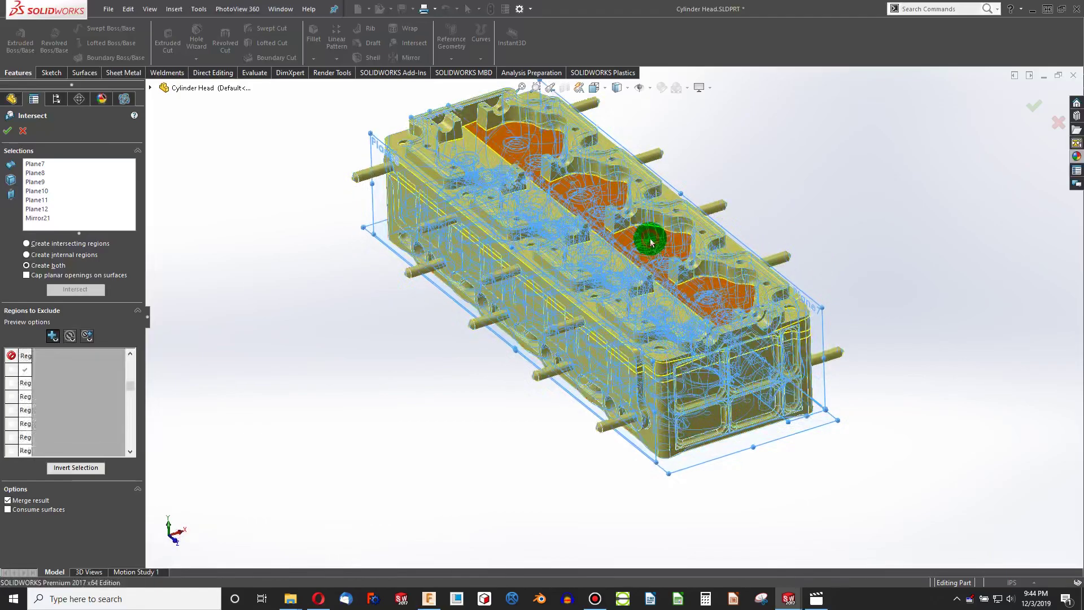
pyautogui.click(719, 233)
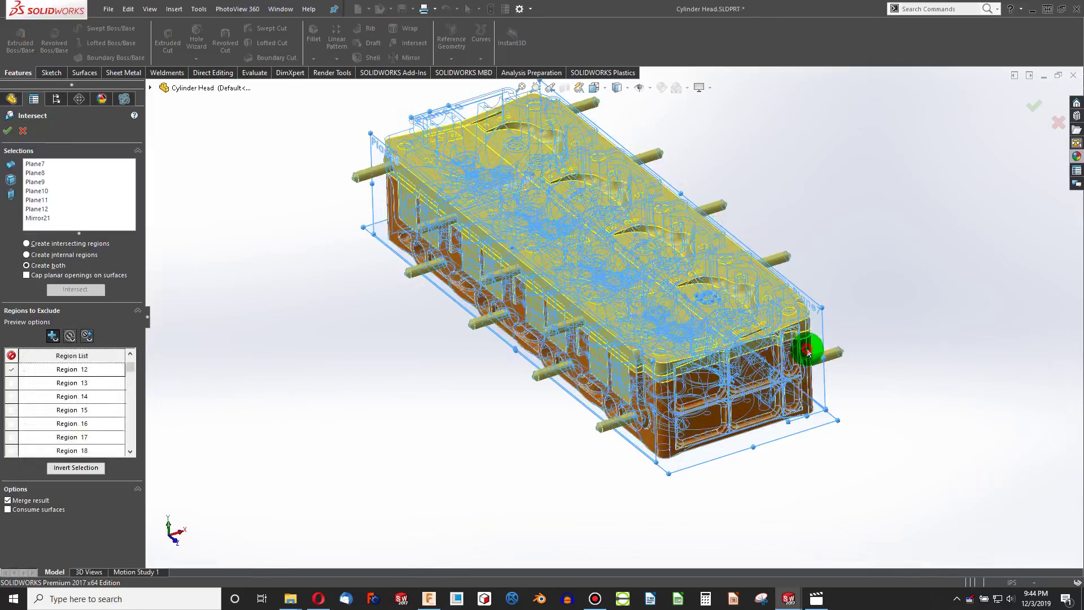
pyautogui.click(801, 323)
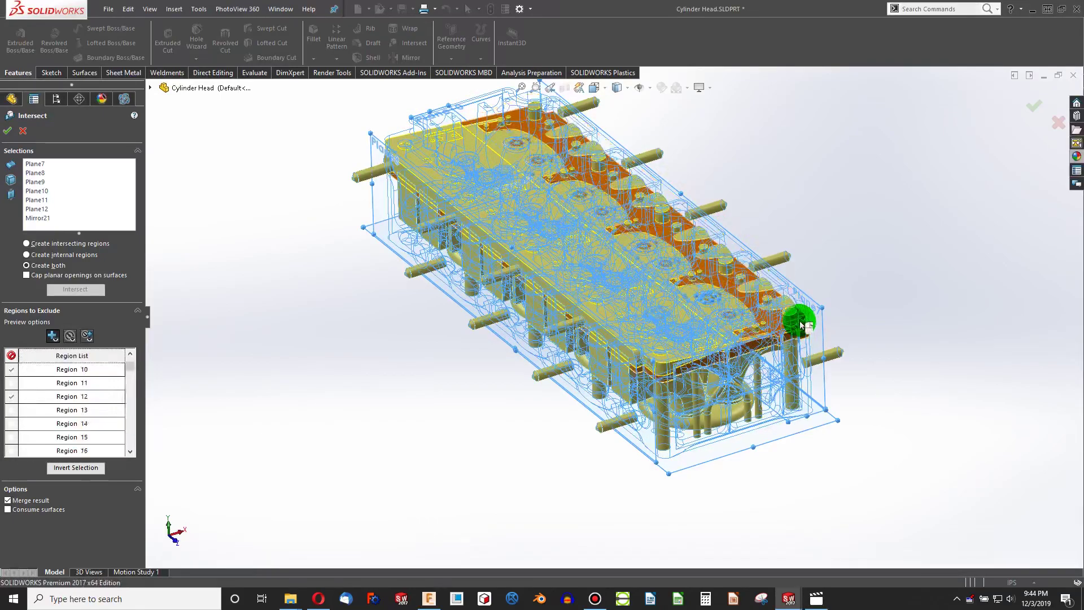
pyautogui.click(797, 333)
pyautogui.scroll(-2, 780, 343)
pyautogui.moveTo(781, 343); pyautogui.dragTo(616, 343, button='middle')
pyautogui.scroll(5, 299, 327)
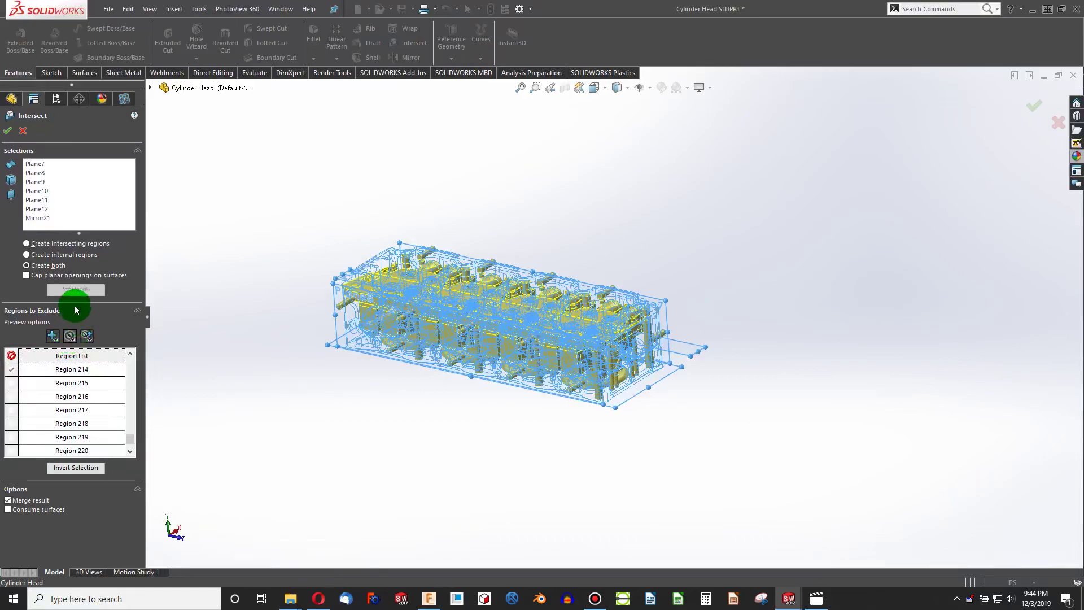
# Preview the excluded regions, clear every exclusion in the region list and return to the included-regions preview.
pyautogui.click(70, 336)
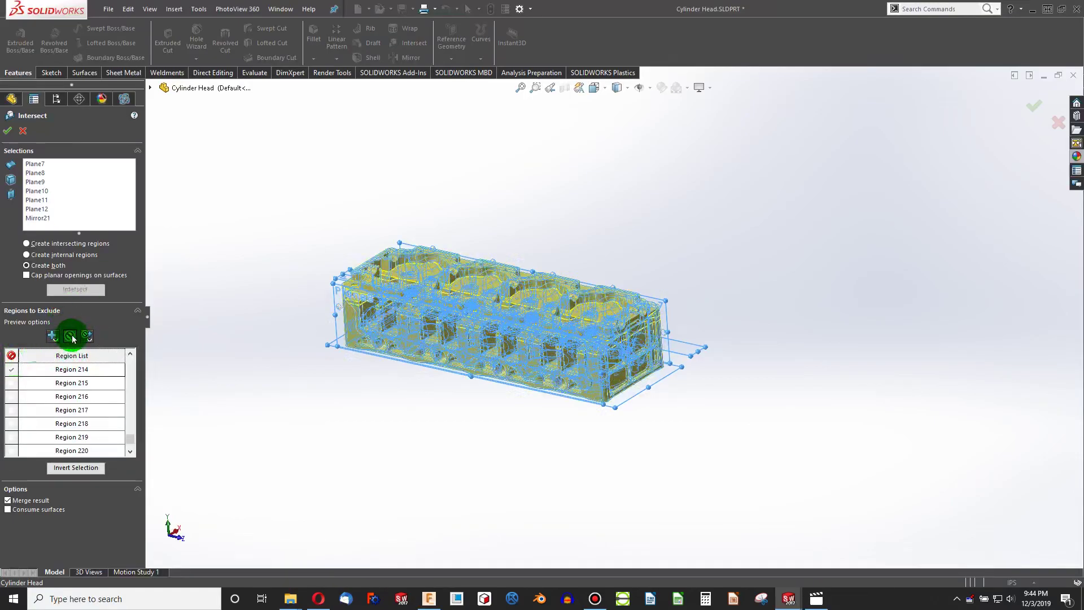
pyautogui.scroll(-5, 456, 323)
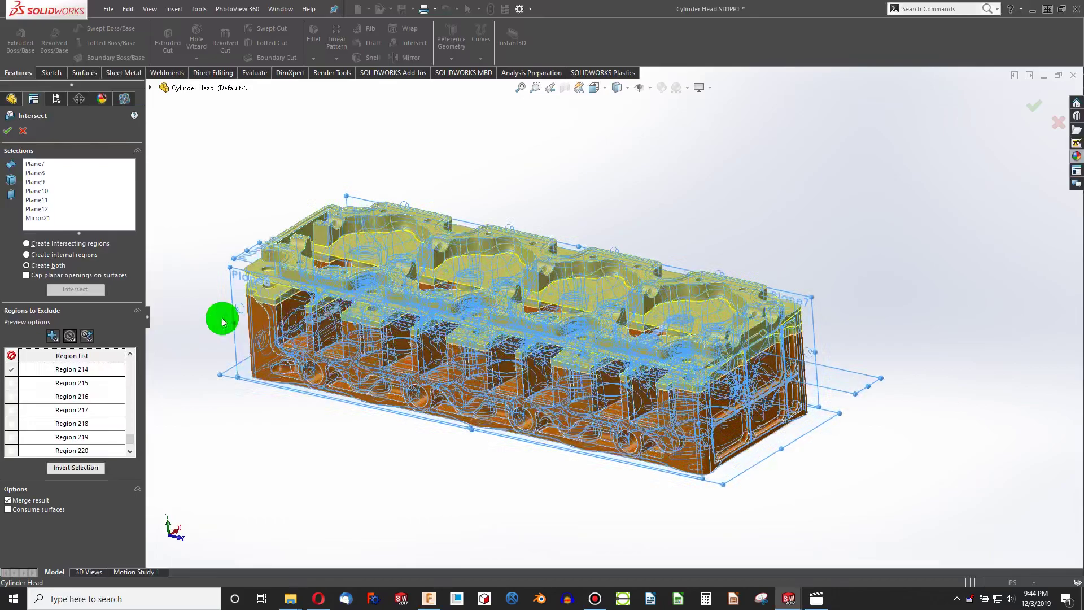
pyautogui.click(11, 355)
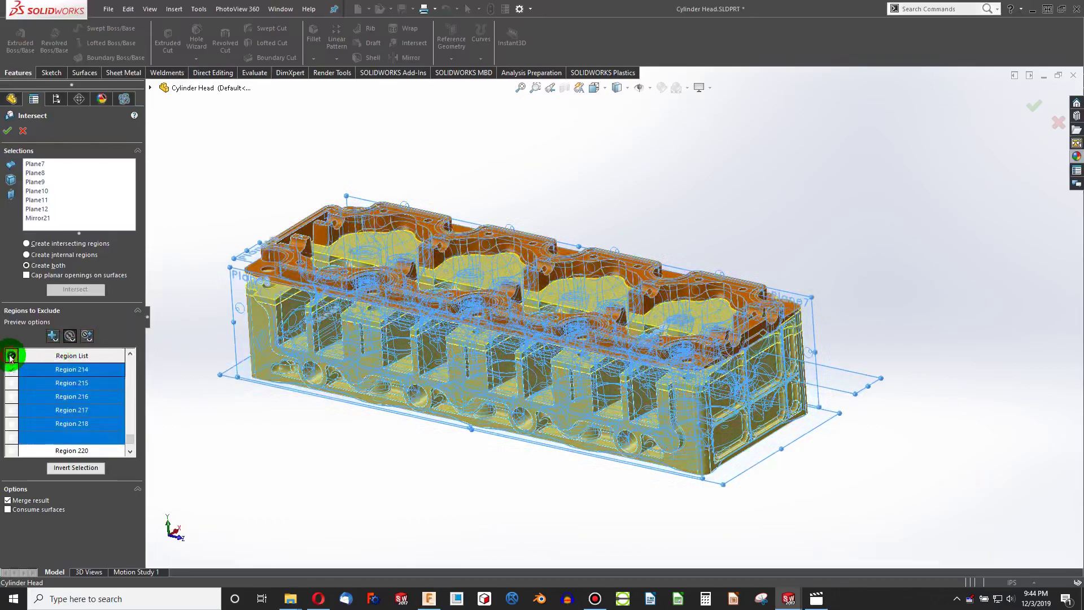
pyautogui.click(11, 356)
pyautogui.click(52, 336)
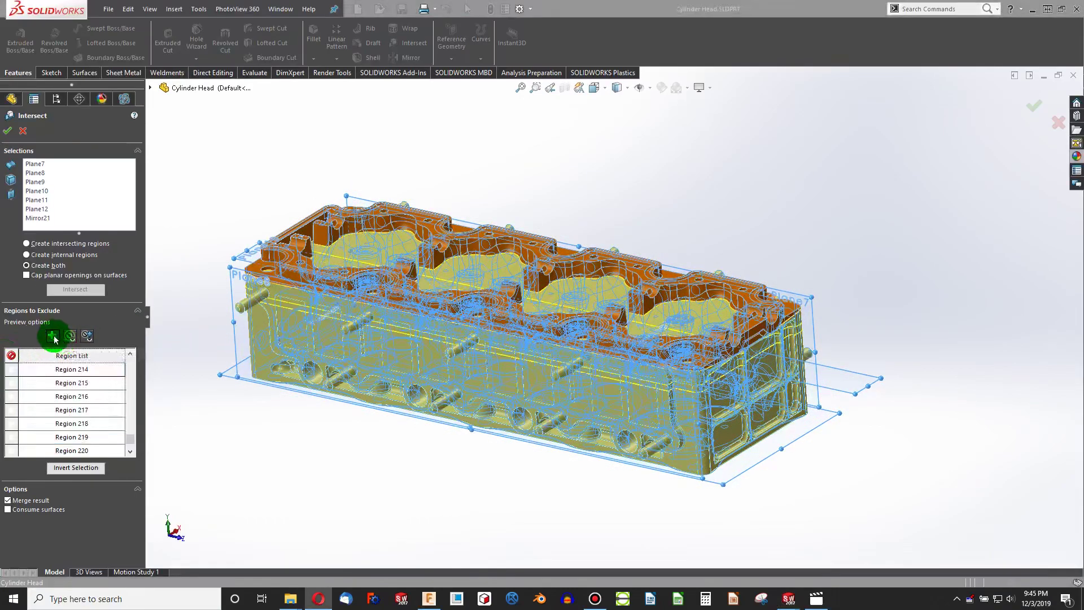
pyautogui.click(324, 333)
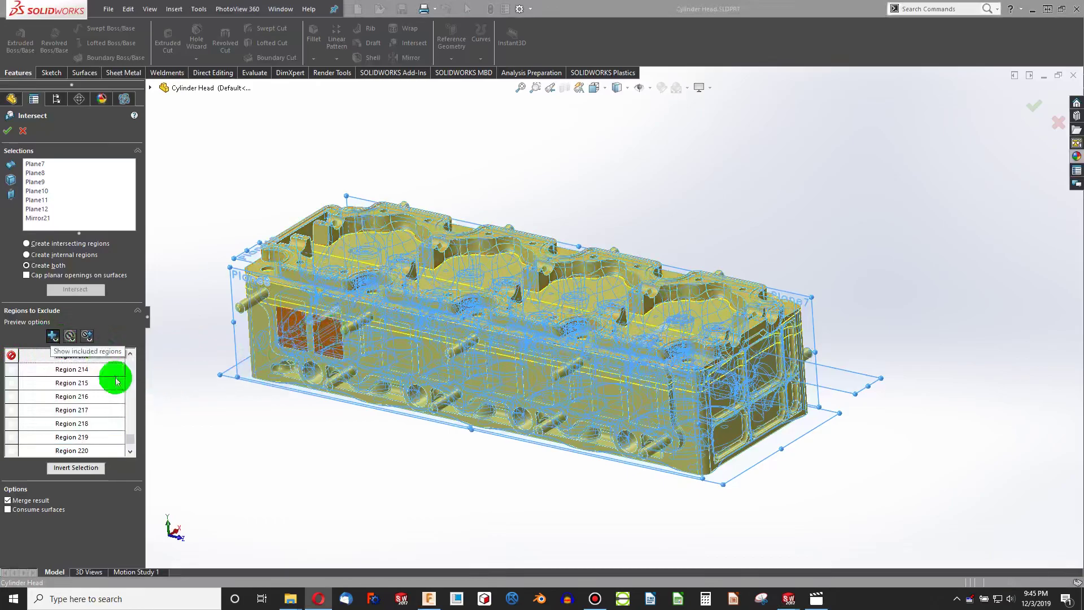
pyautogui.click(52, 336)
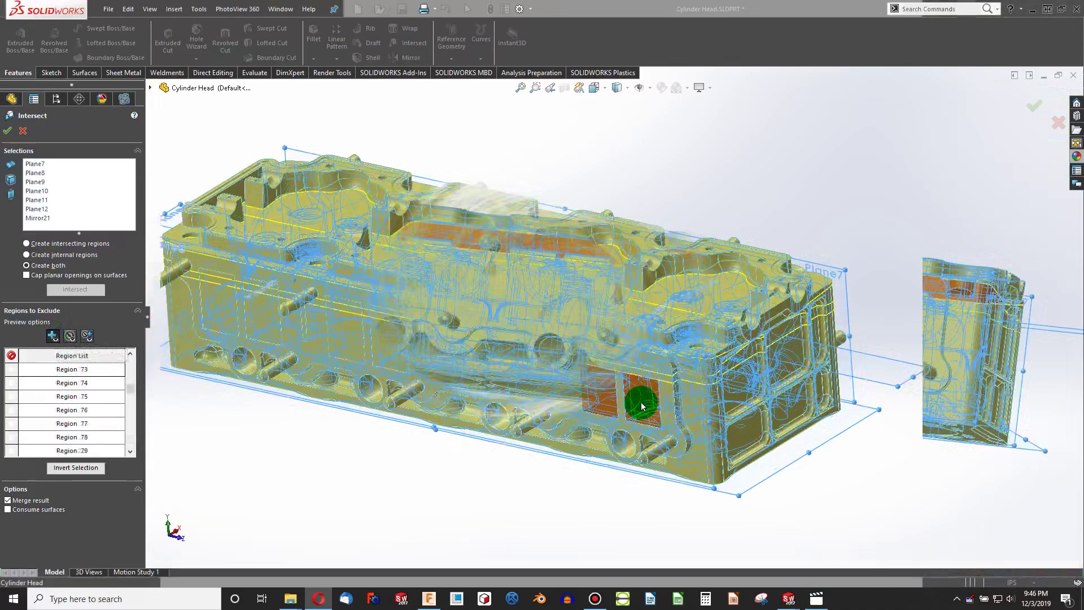
# Mark the internal regions filling the rectangular side ports of the cylinder head, including Regions 18, 19 and 20.
pyautogui.moveTo(751, 271)
pyautogui.mouseDown(button='middle')
pyautogui.moveTo(732, 306)
pyautogui.moveTo(667, 315)
pyautogui.moveTo(658, 266)
pyautogui.moveTo(702, 303)
pyautogui.moveTo(753, 321)
pyautogui.moveTo(777, 371)
pyautogui.moveTo(752, 365)
pyautogui.moveTo(752, 336)
pyautogui.mouseUp(button='middle')
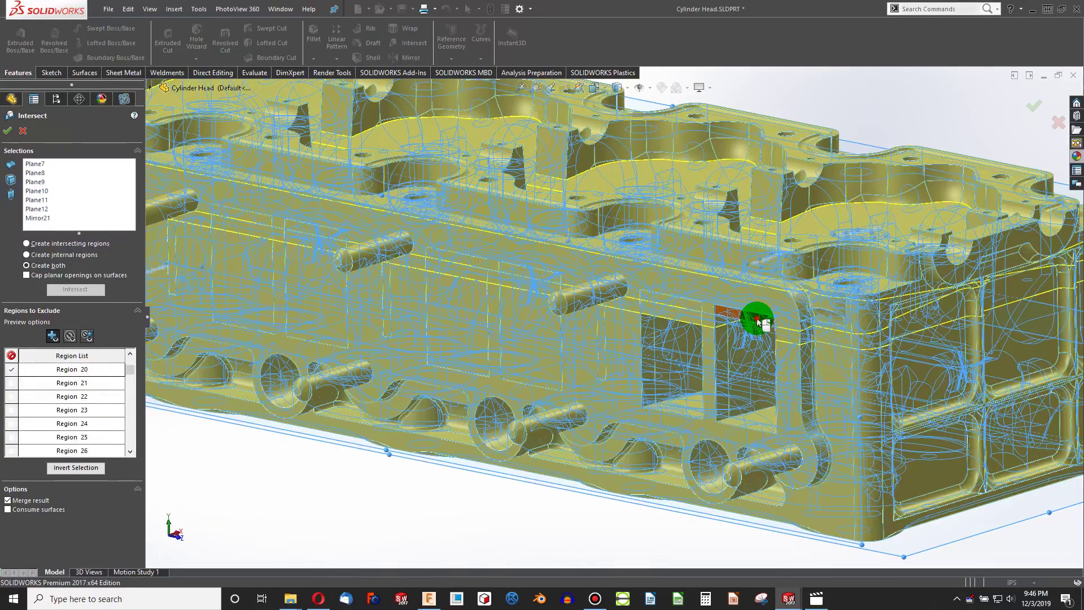
pyautogui.click(677, 307)
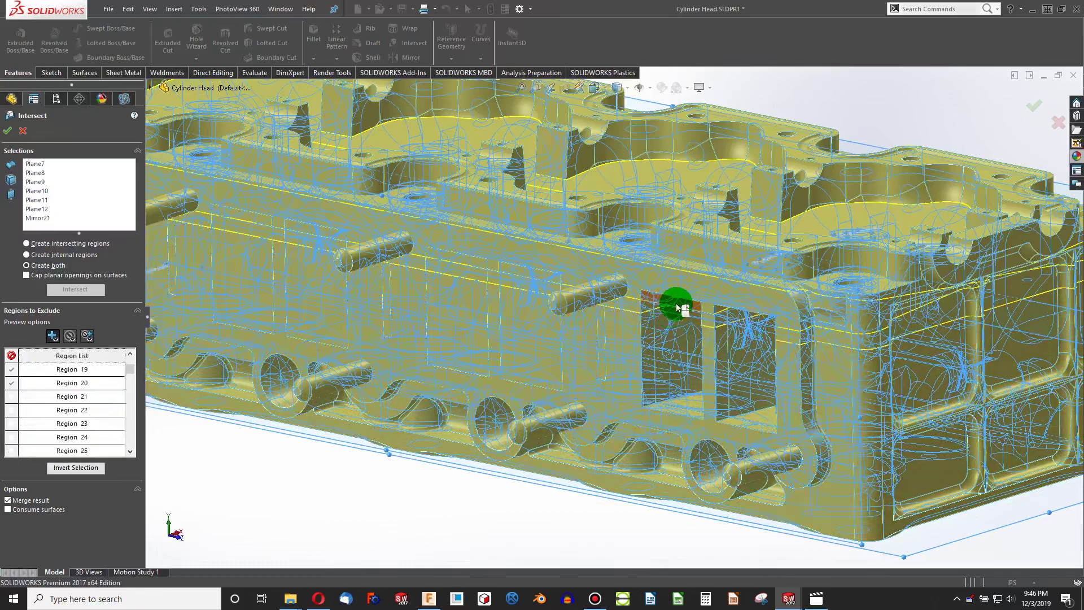
pyautogui.click(524, 335)
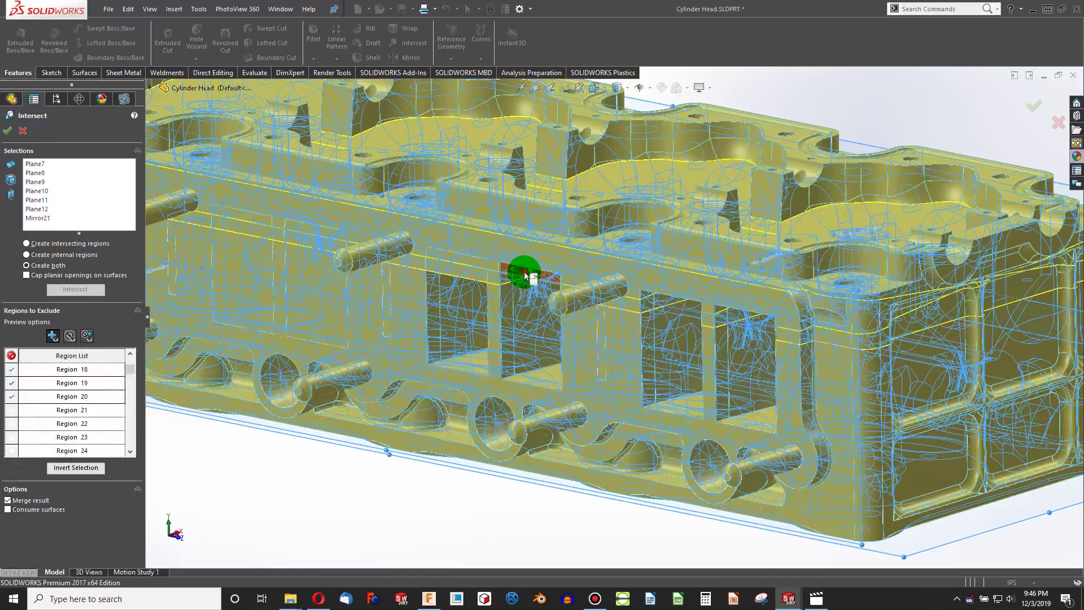
pyautogui.click(471, 266)
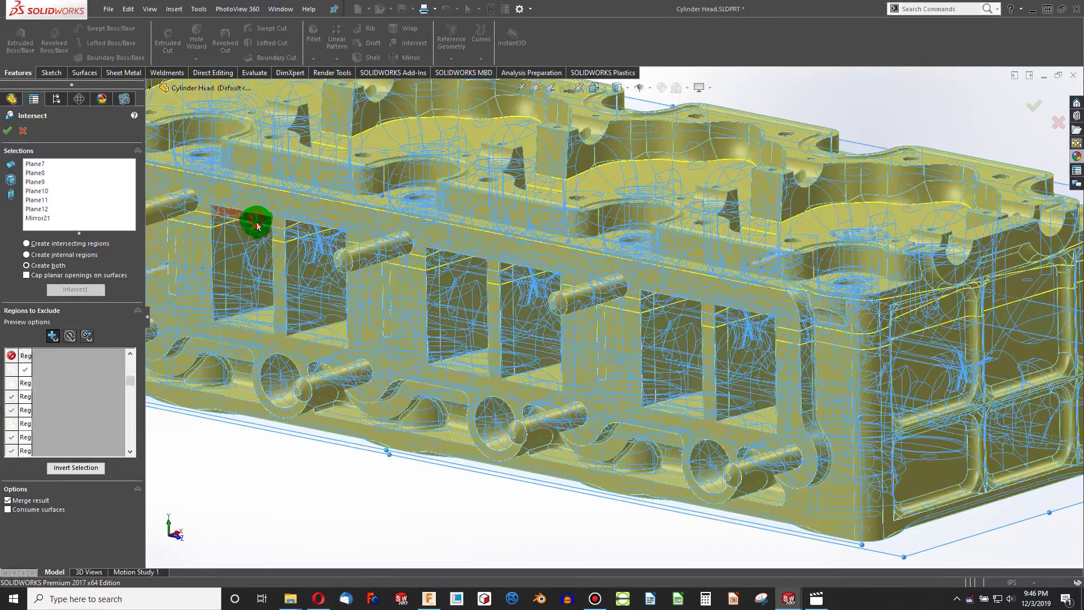
pyautogui.scroll(5, 633, 338)
pyautogui.moveTo(697, 325)
pyautogui.mouseDown(button='middle')
pyautogui.moveTo(672, 213)
pyautogui.moveTo(781, 282)
pyautogui.moveTo(519, 387)
pyautogui.moveTo(409, 373)
pyautogui.moveTo(409, 356)
pyautogui.moveTo(450, 363)
pyautogui.moveTo(743, 337)
pyautogui.moveTo(295, 169)
pyautogui.moveTo(455, 234)
pyautogui.moveTo(747, 321)
pyautogui.moveTo(761, 336)
pyautogui.moveTo(739, 367)
pyautogui.mouseUp(button='middle')
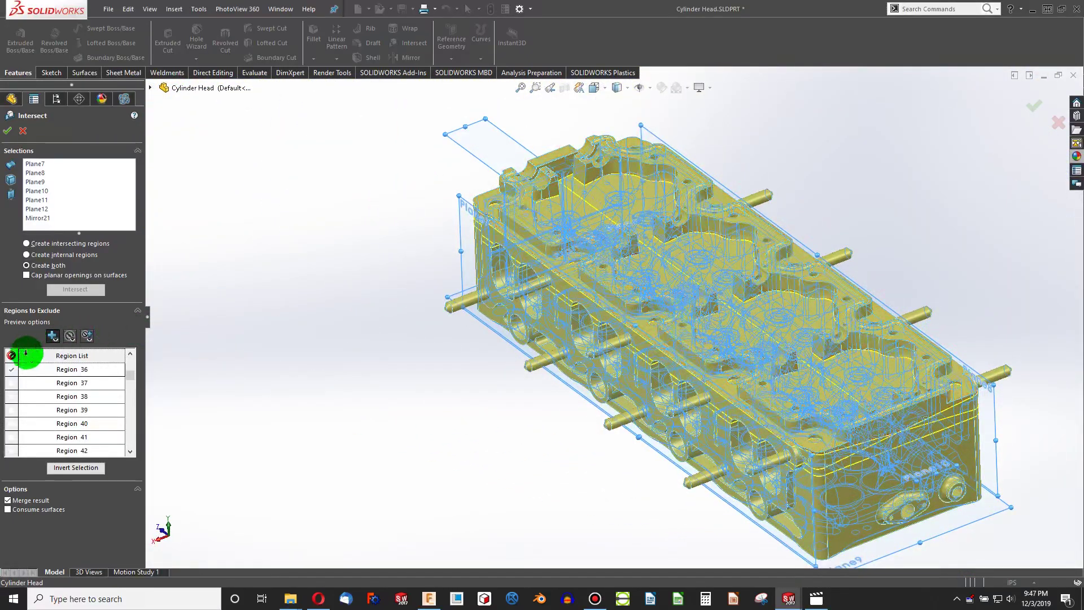
# Invert the region exclusions to keep only the port volumes and examine the intake and exhaust passages.
pyautogui.click(72, 469)
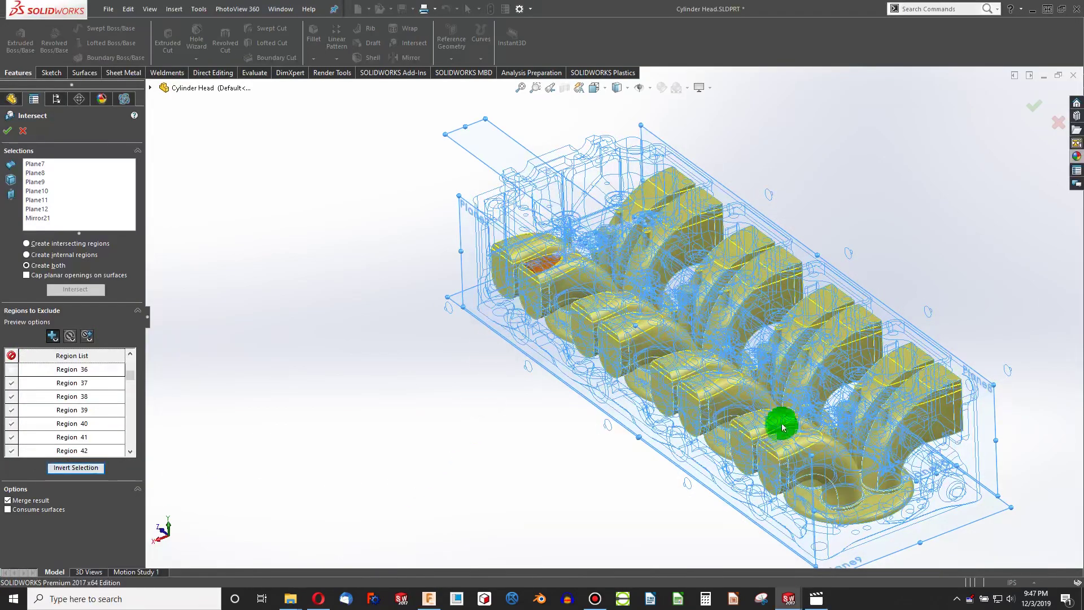
pyautogui.scroll(-10, 771, 435)
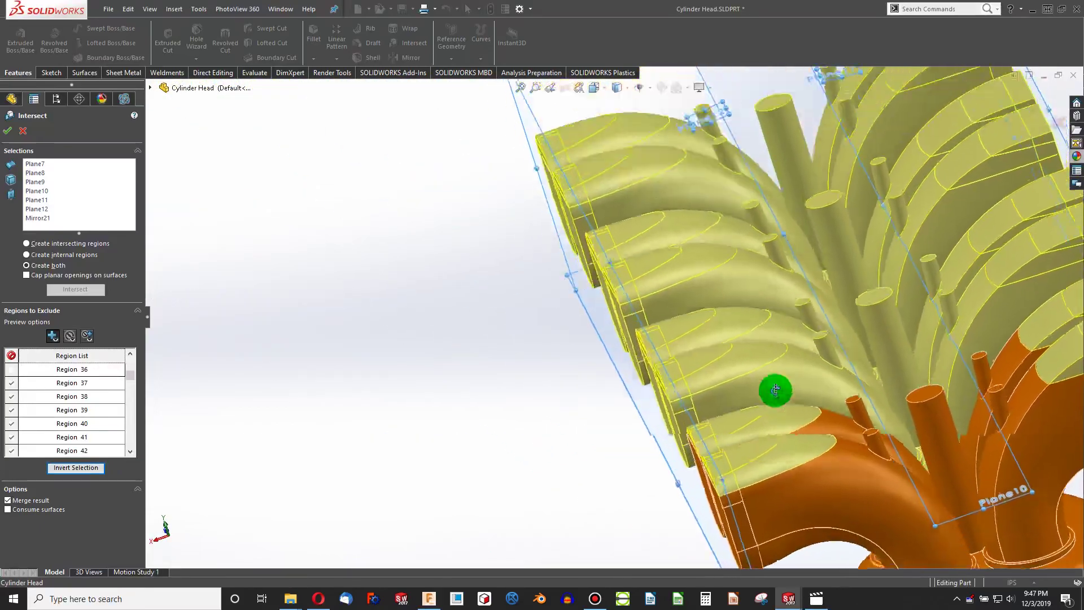
pyautogui.moveTo(775, 390); pyautogui.dragTo(819, 402, button='middle')
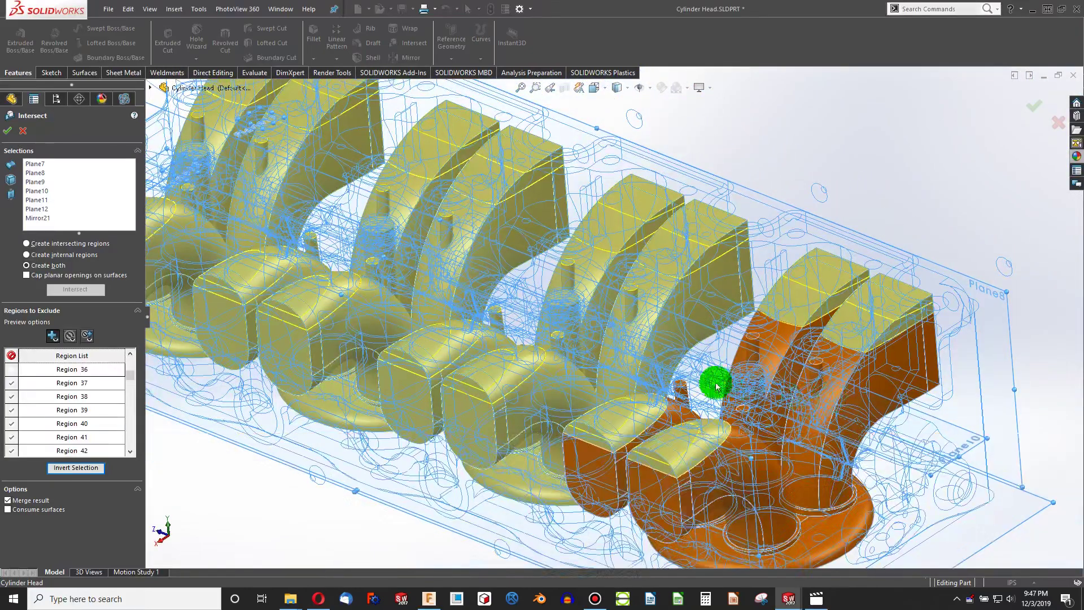
pyautogui.scroll(2, 716, 382)
pyautogui.moveTo(545, 329); pyautogui.dragTo(533, 391, button='middle')
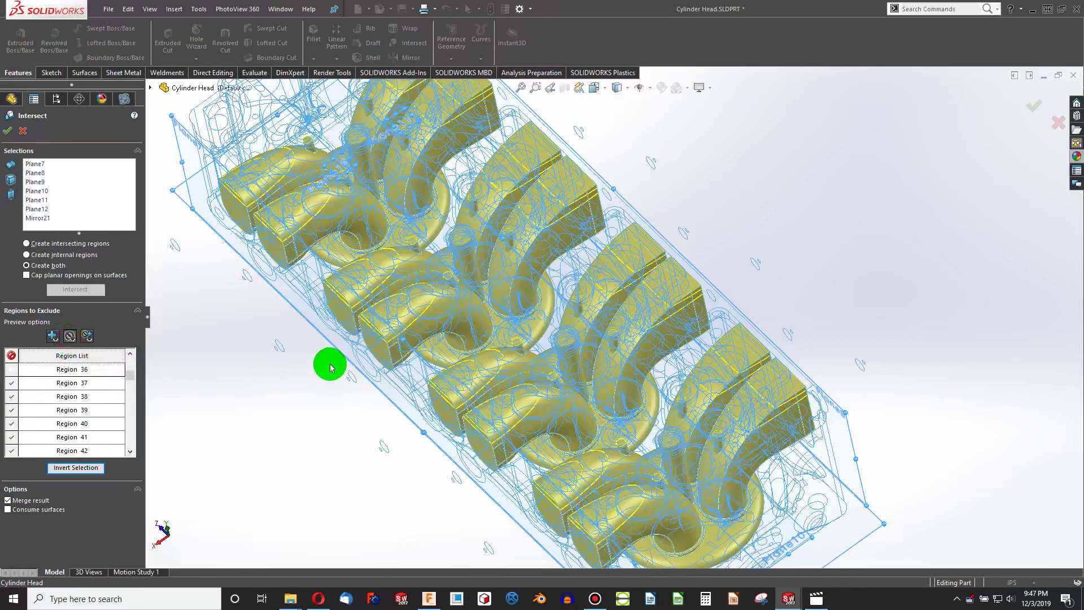
# Preview the excluded regions and clear the exclusion of the upper layers covering the chambers, including Regions 64 and 65.
pyautogui.click(539, 318)
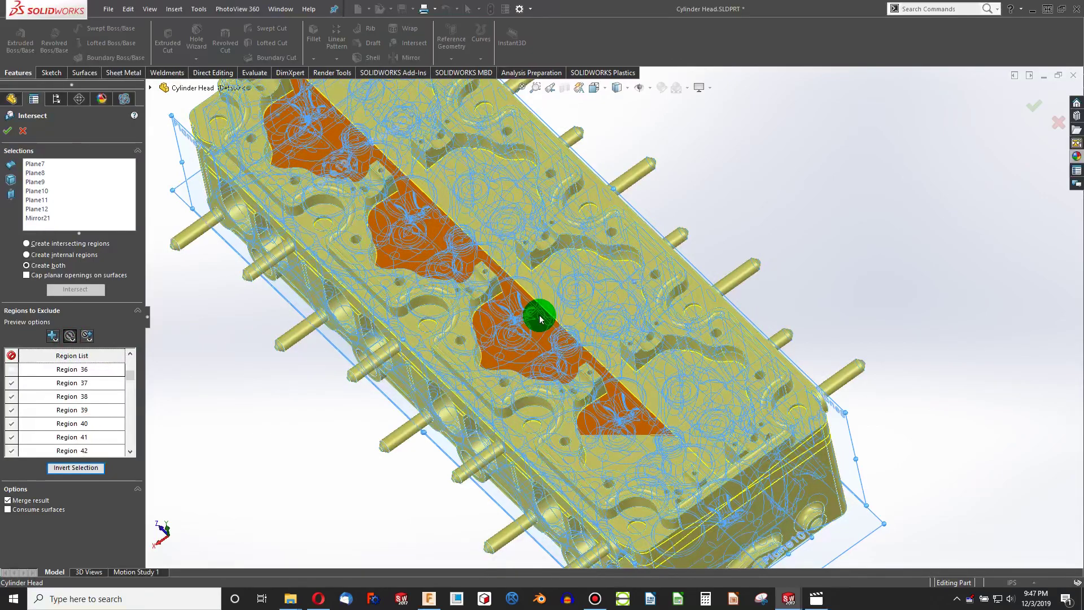
pyautogui.click(542, 282)
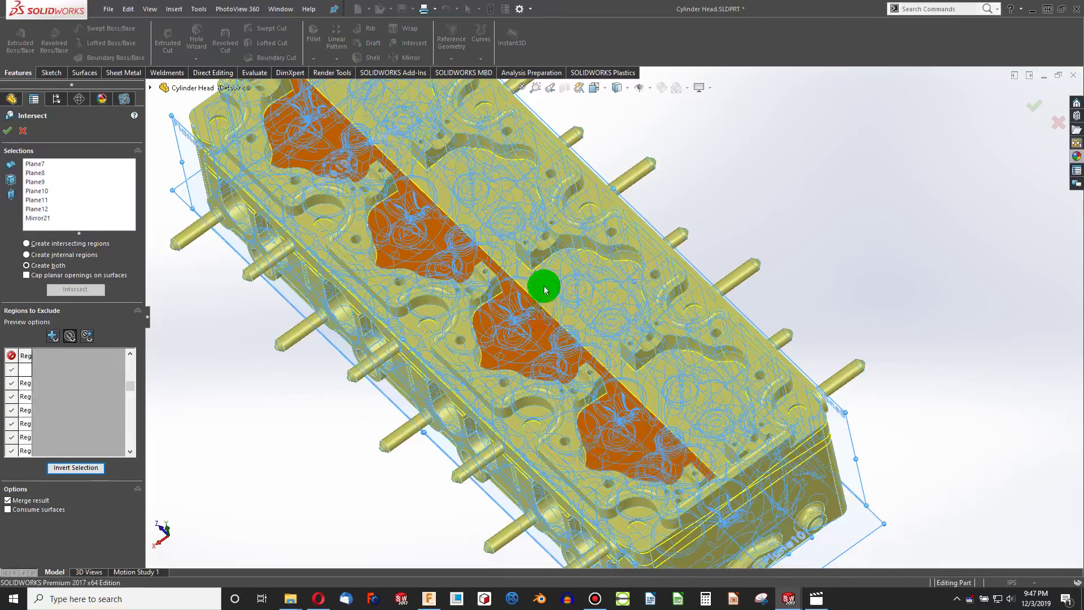
pyautogui.scroll(-10, 548, 284)
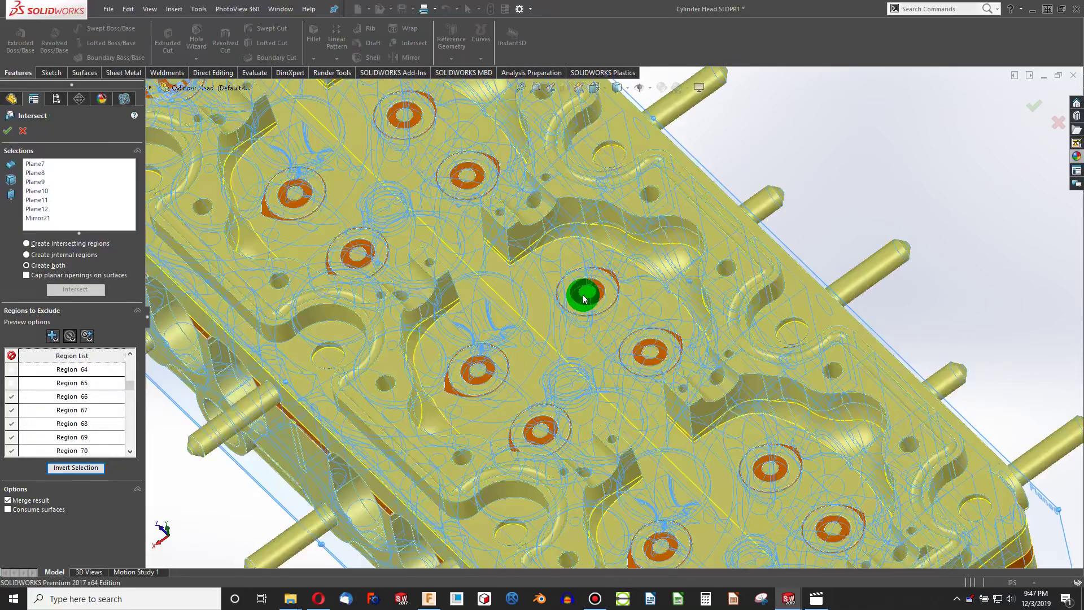
# Include the small circular valve-guide regions in the middle cylinders, such as Regions 124, 126, 127 and 132.
pyautogui.click(602, 297)
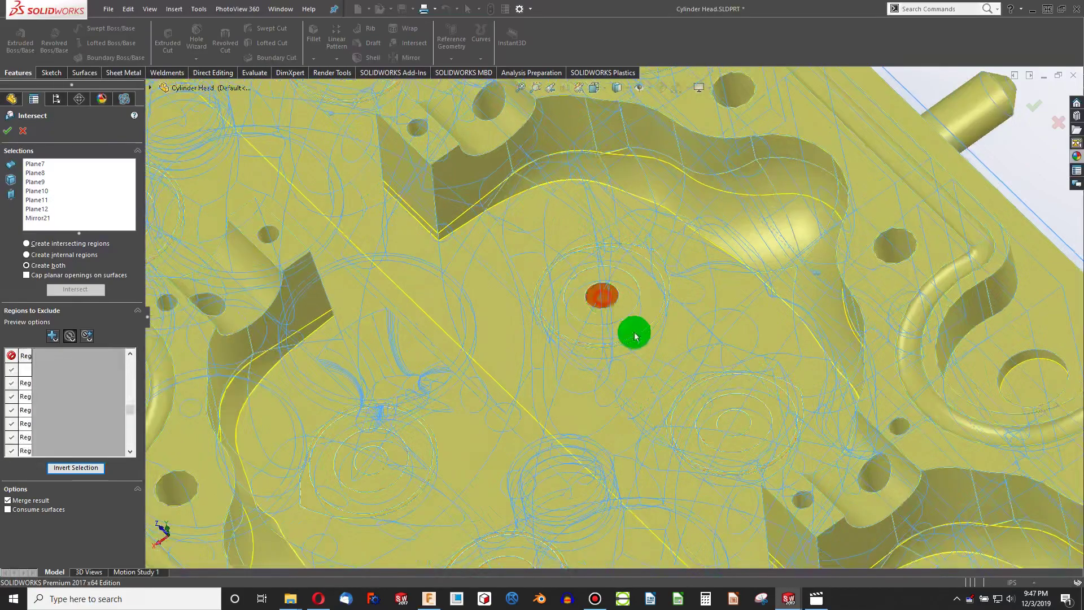
pyautogui.click(733, 424)
pyautogui.click(375, 460)
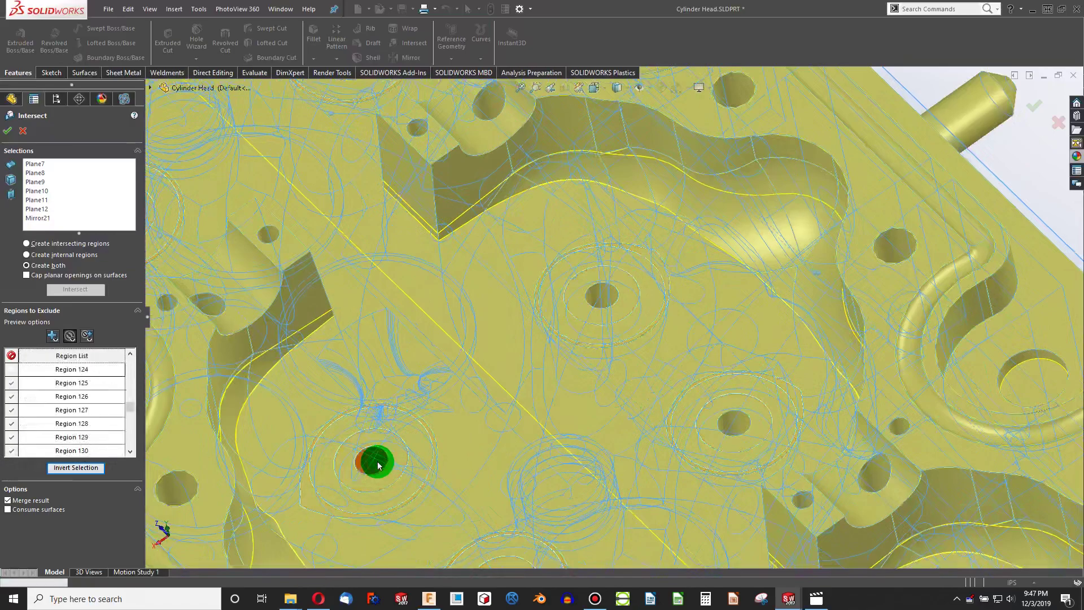
pyautogui.scroll(3, 474, 512)
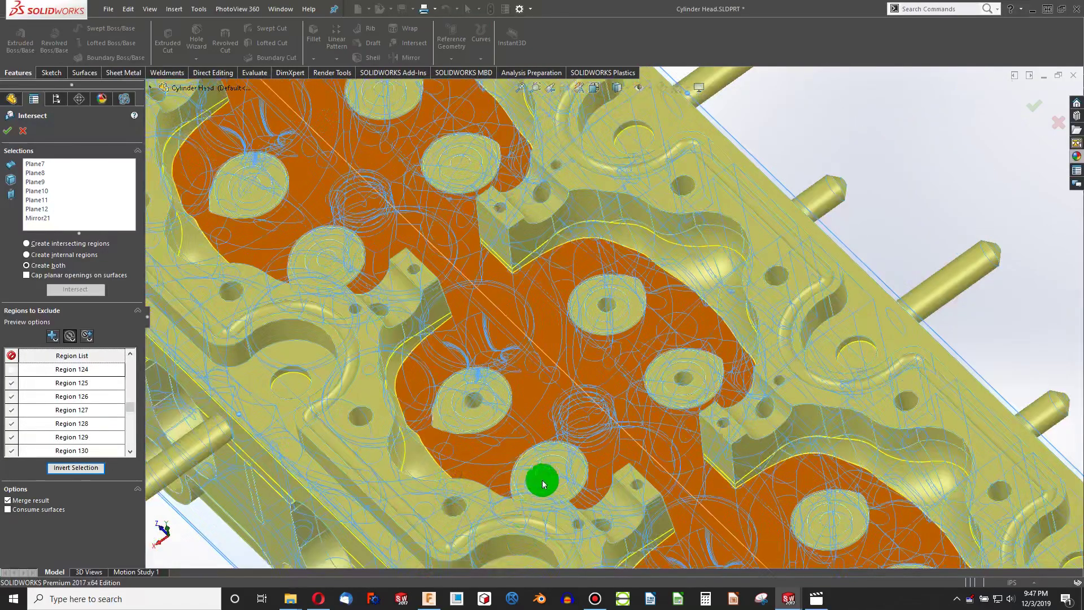
pyautogui.click(551, 474)
pyautogui.click(327, 259)
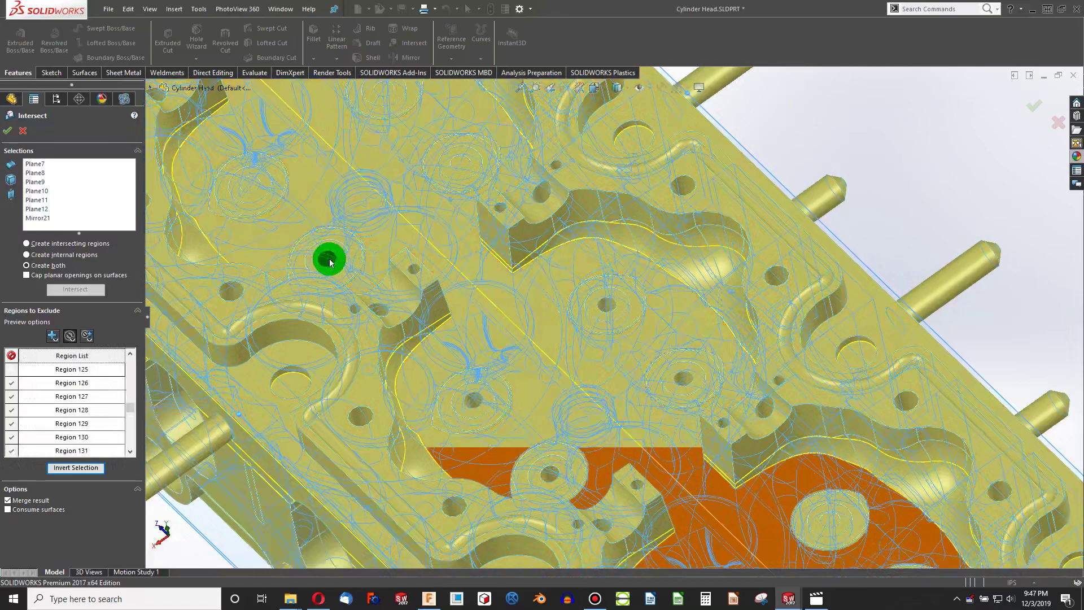
pyautogui.click(249, 187)
pyautogui.click(250, 191)
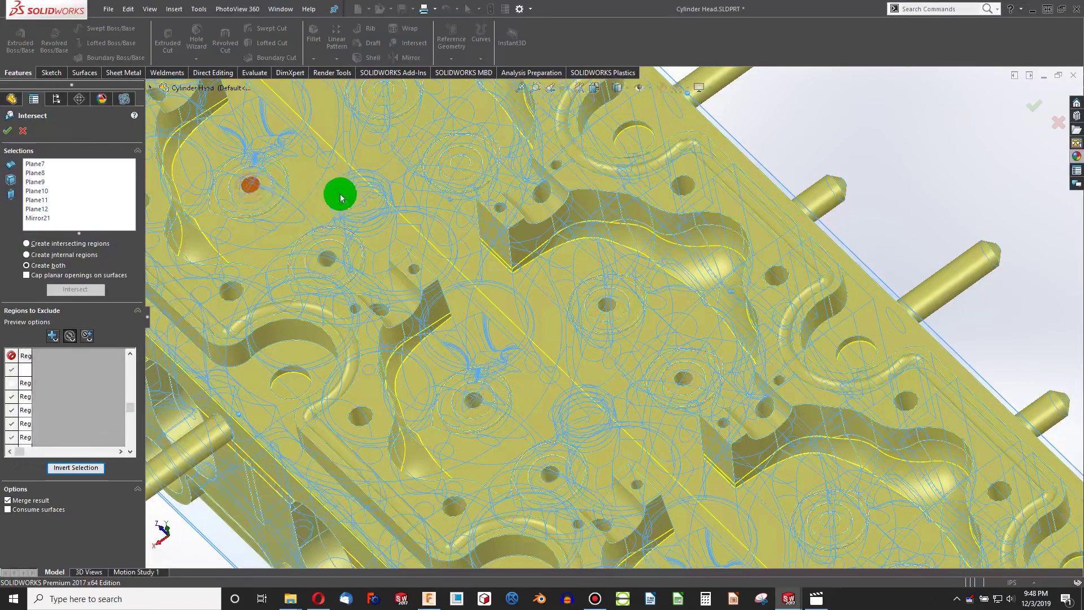
pyautogui.click(454, 161)
pyautogui.click(377, 224)
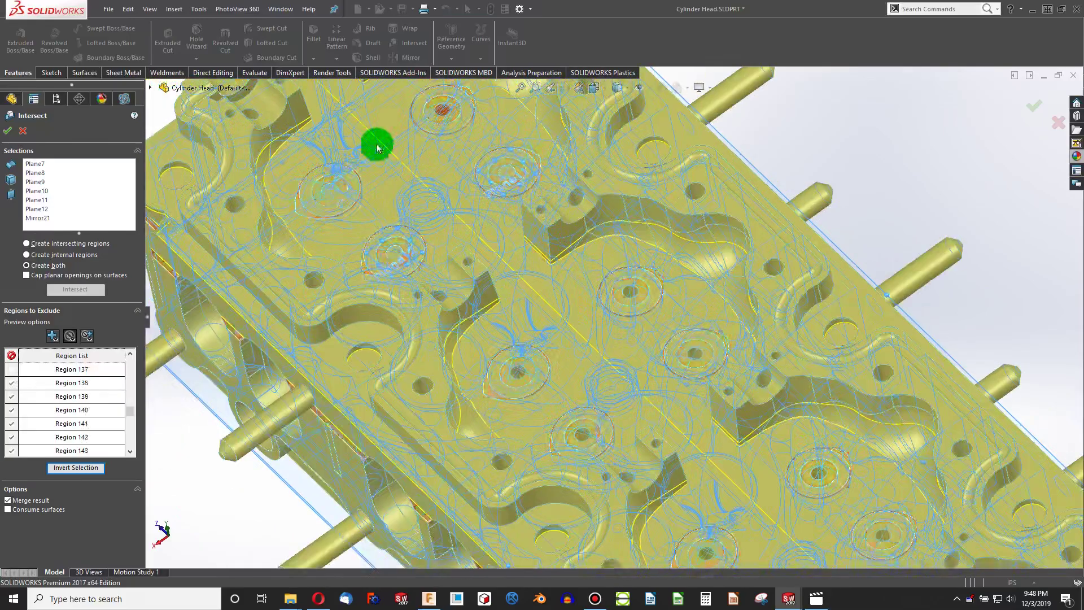
pyautogui.click(514, 193)
# Include the valve-guide regions around the end cylinder and switch the preview back to included regions.
pyautogui.scroll(5, 595, 371)
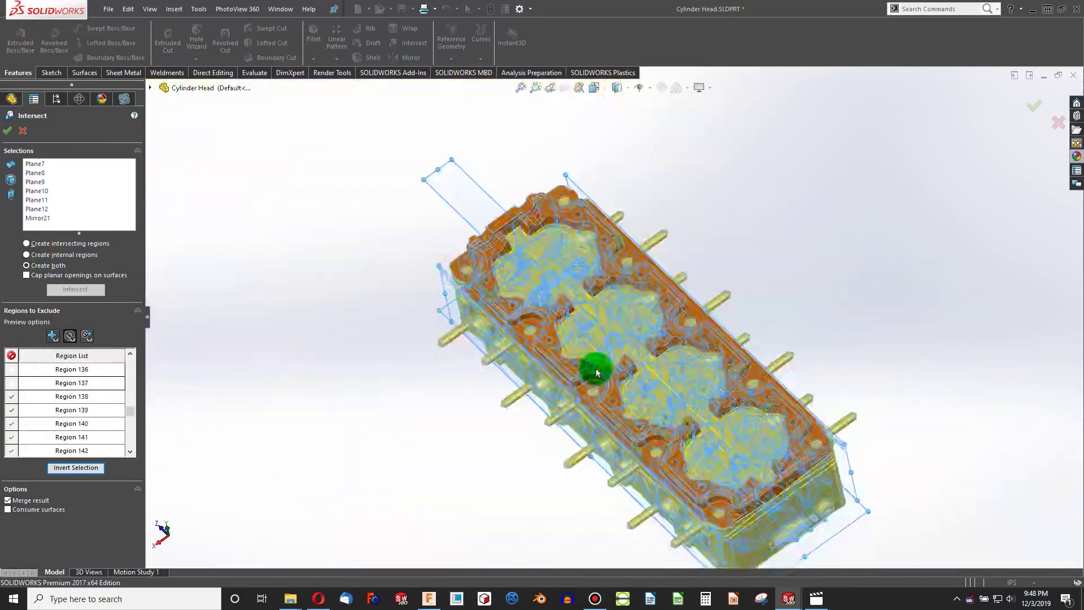
pyautogui.moveTo(595, 370); pyautogui.dragTo(668, 215, button='middle')
pyautogui.scroll(-6, 668, 215)
pyautogui.scroll(3, 668, 215)
pyautogui.scroll(-3, 634, 216)
pyautogui.click(36, 337)
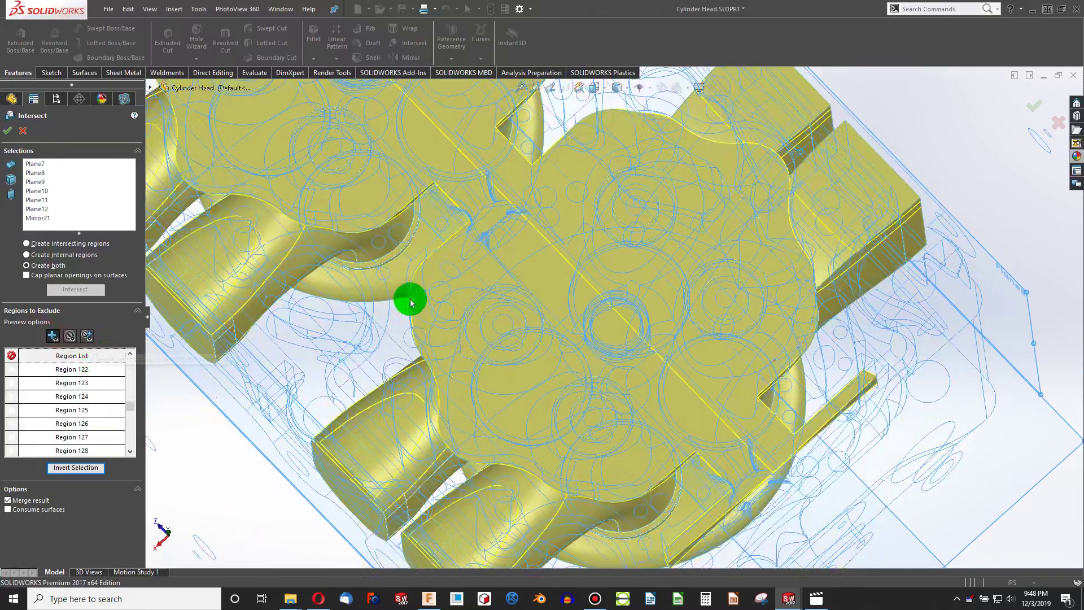
# Exclude the covering head regions again, including Regions 64 and 65, and create the Intersect result with only the port volumes.
pyautogui.scroll(4, 484, 222)
pyautogui.moveTo(484, 225); pyautogui.dragTo(378, 149, button='middle')
pyautogui.click(466, 167)
pyautogui.moveTo(356, 141); pyautogui.dragTo(421, 196, button='middle')
pyautogui.scroll(2, 421, 196)
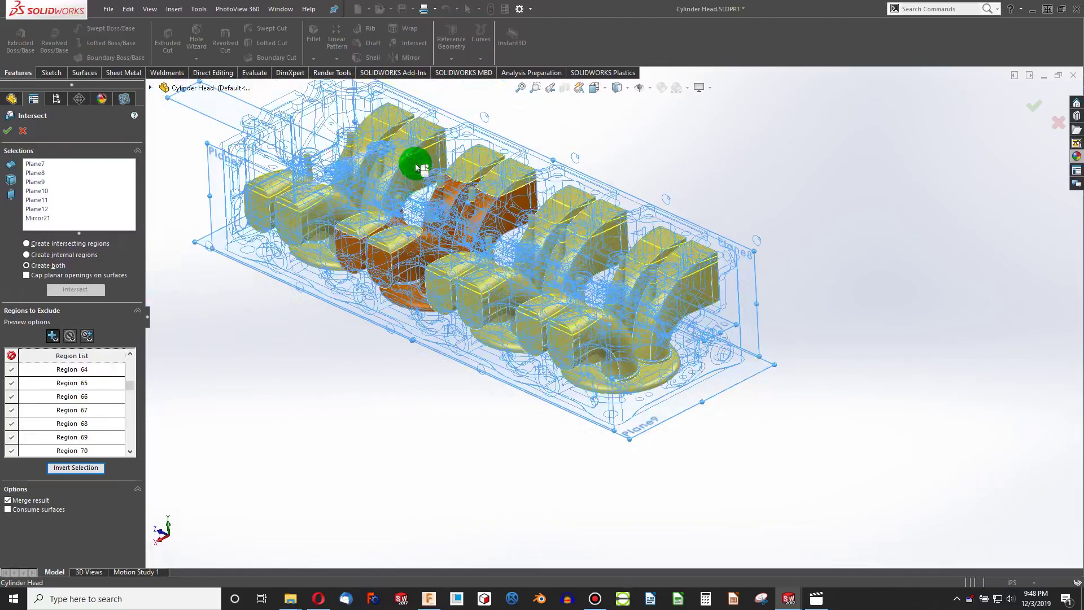
pyautogui.scroll(-1, 415, 152)
pyautogui.click(6, 132)
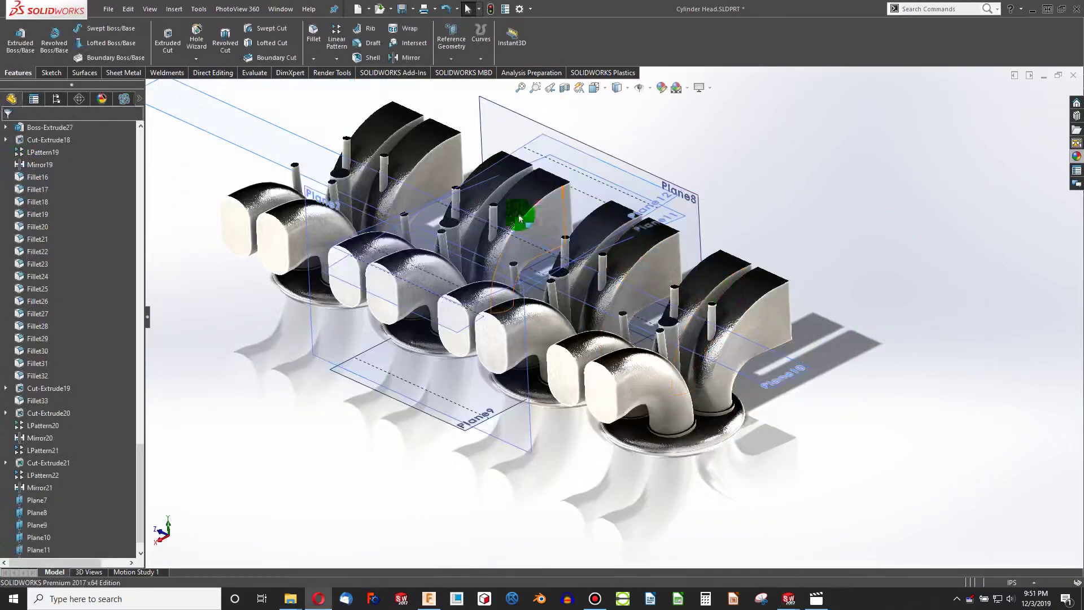
pyautogui.scroll(2, 462, 229)
pyautogui.scroll(-4, 789, 443)
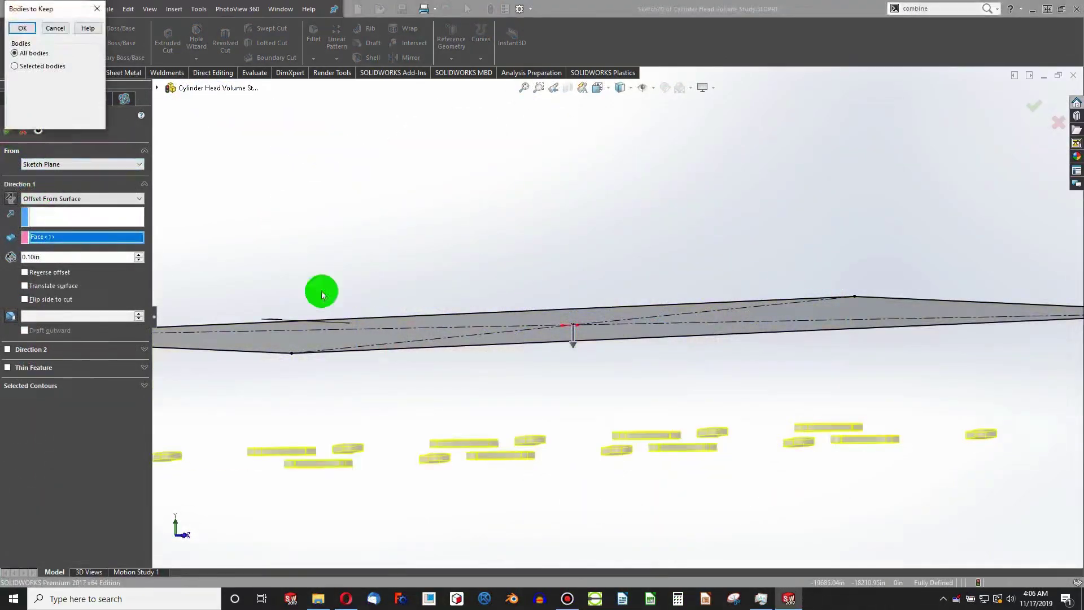
# Keep all bodies from the cut offset 0.10 in from the surface and open the equations manager at a new global variable.
pyautogui.click(22, 27)
pyautogui.click(199, 9)
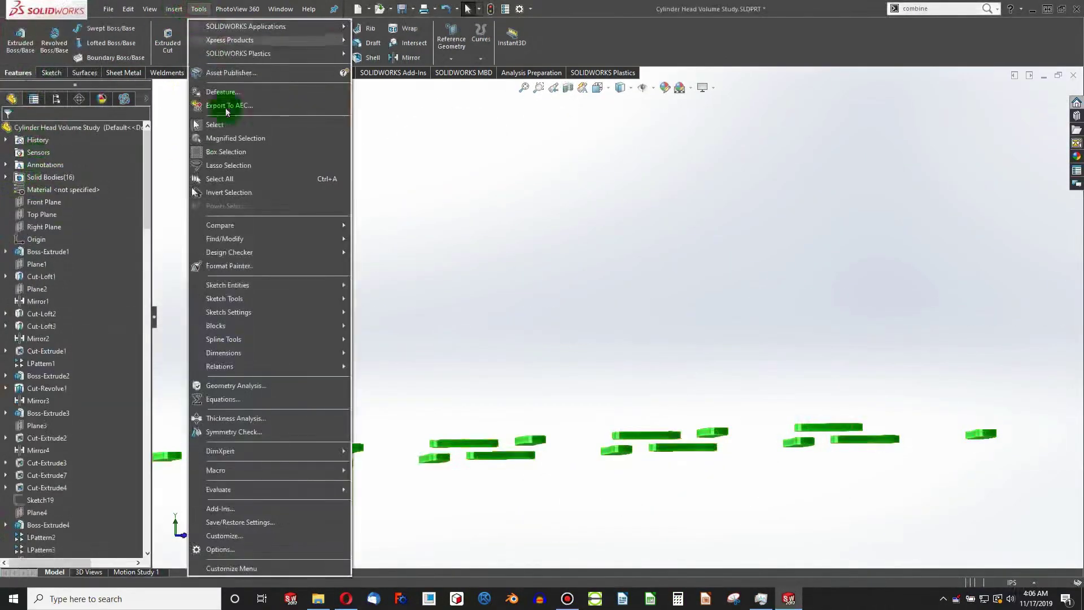
pyautogui.click(223, 398)
pyautogui.click(402, 110)
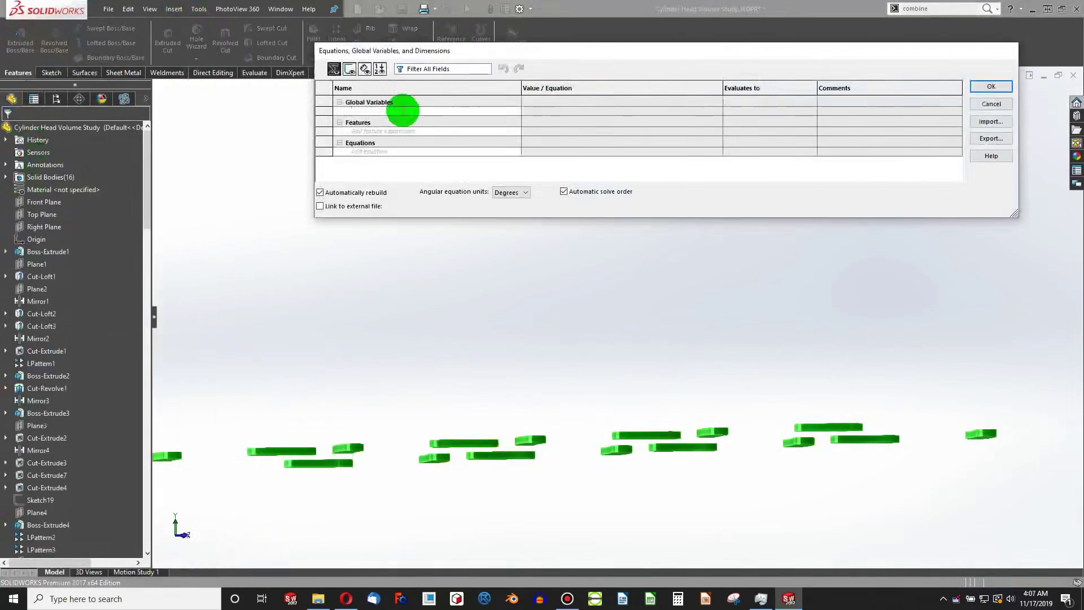